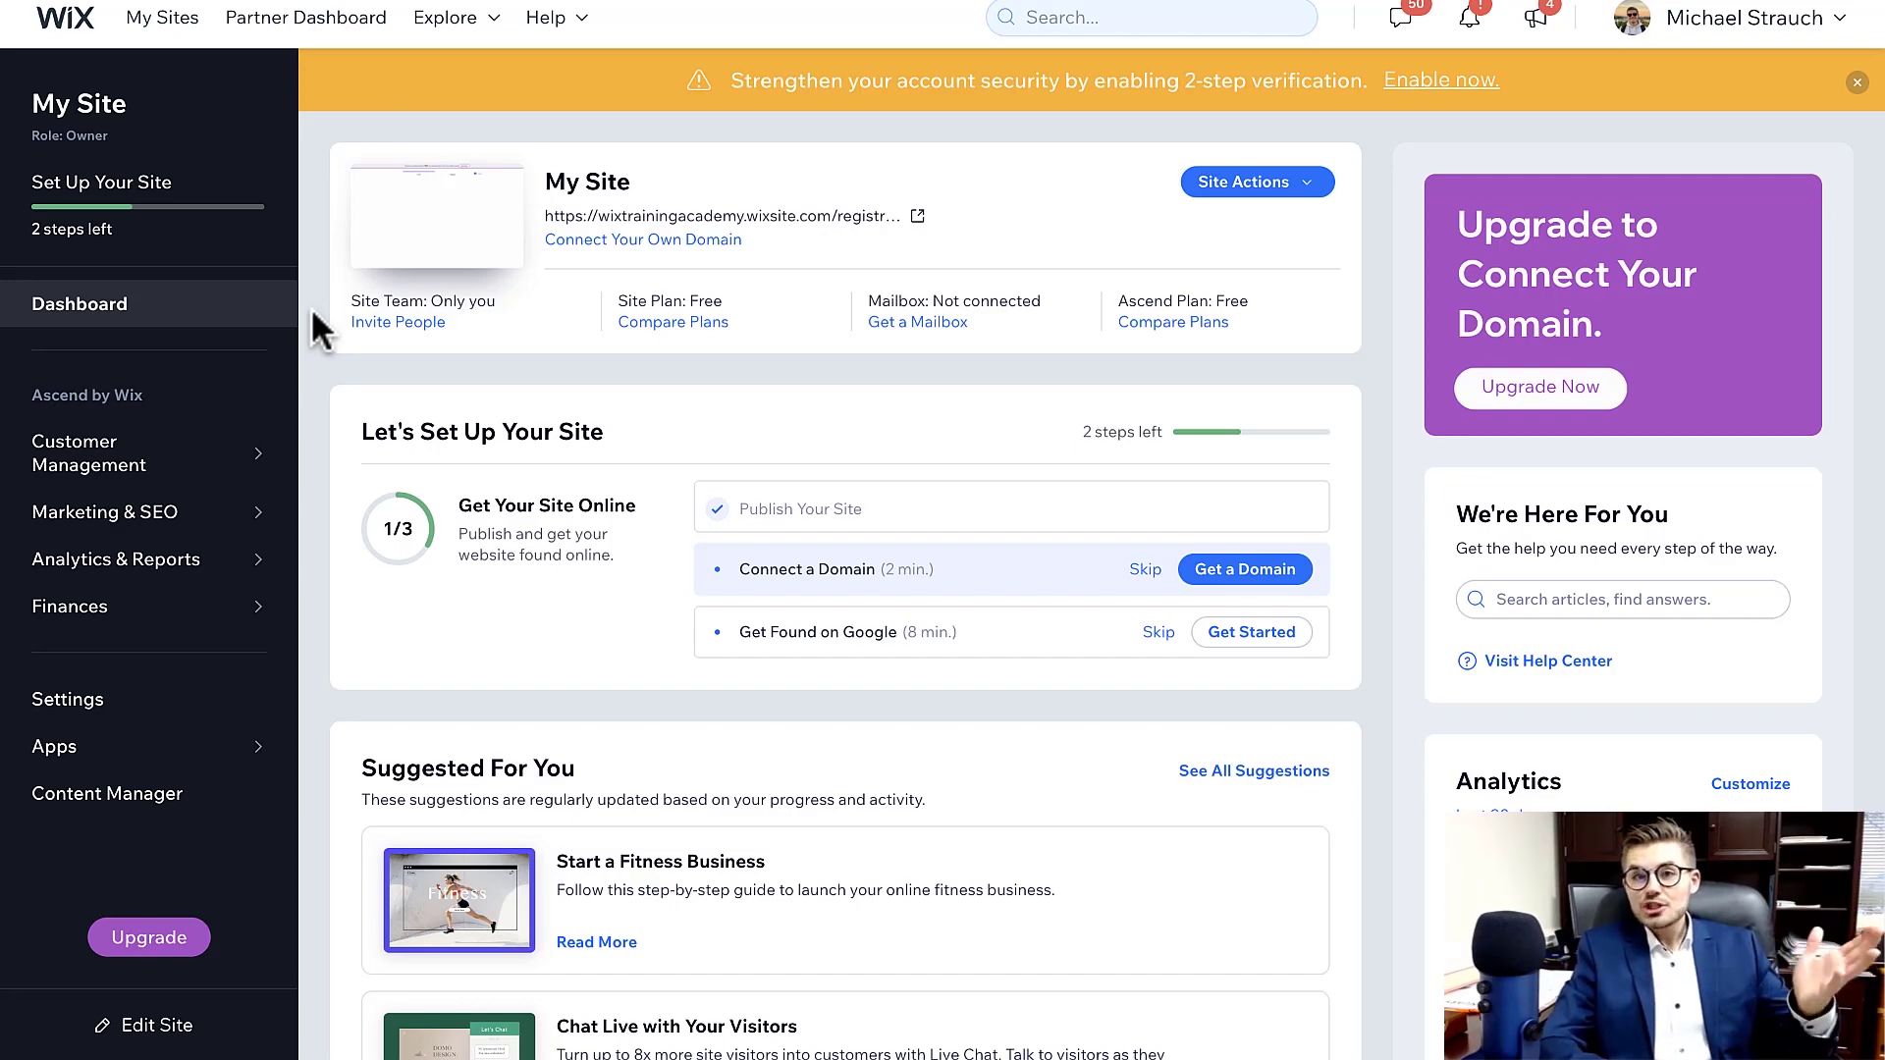
# - Show the Customer Management flyout in the dashboard sidebar, listing CRM Home through Workflows
pyautogui.scroll(-1, 310, 390)
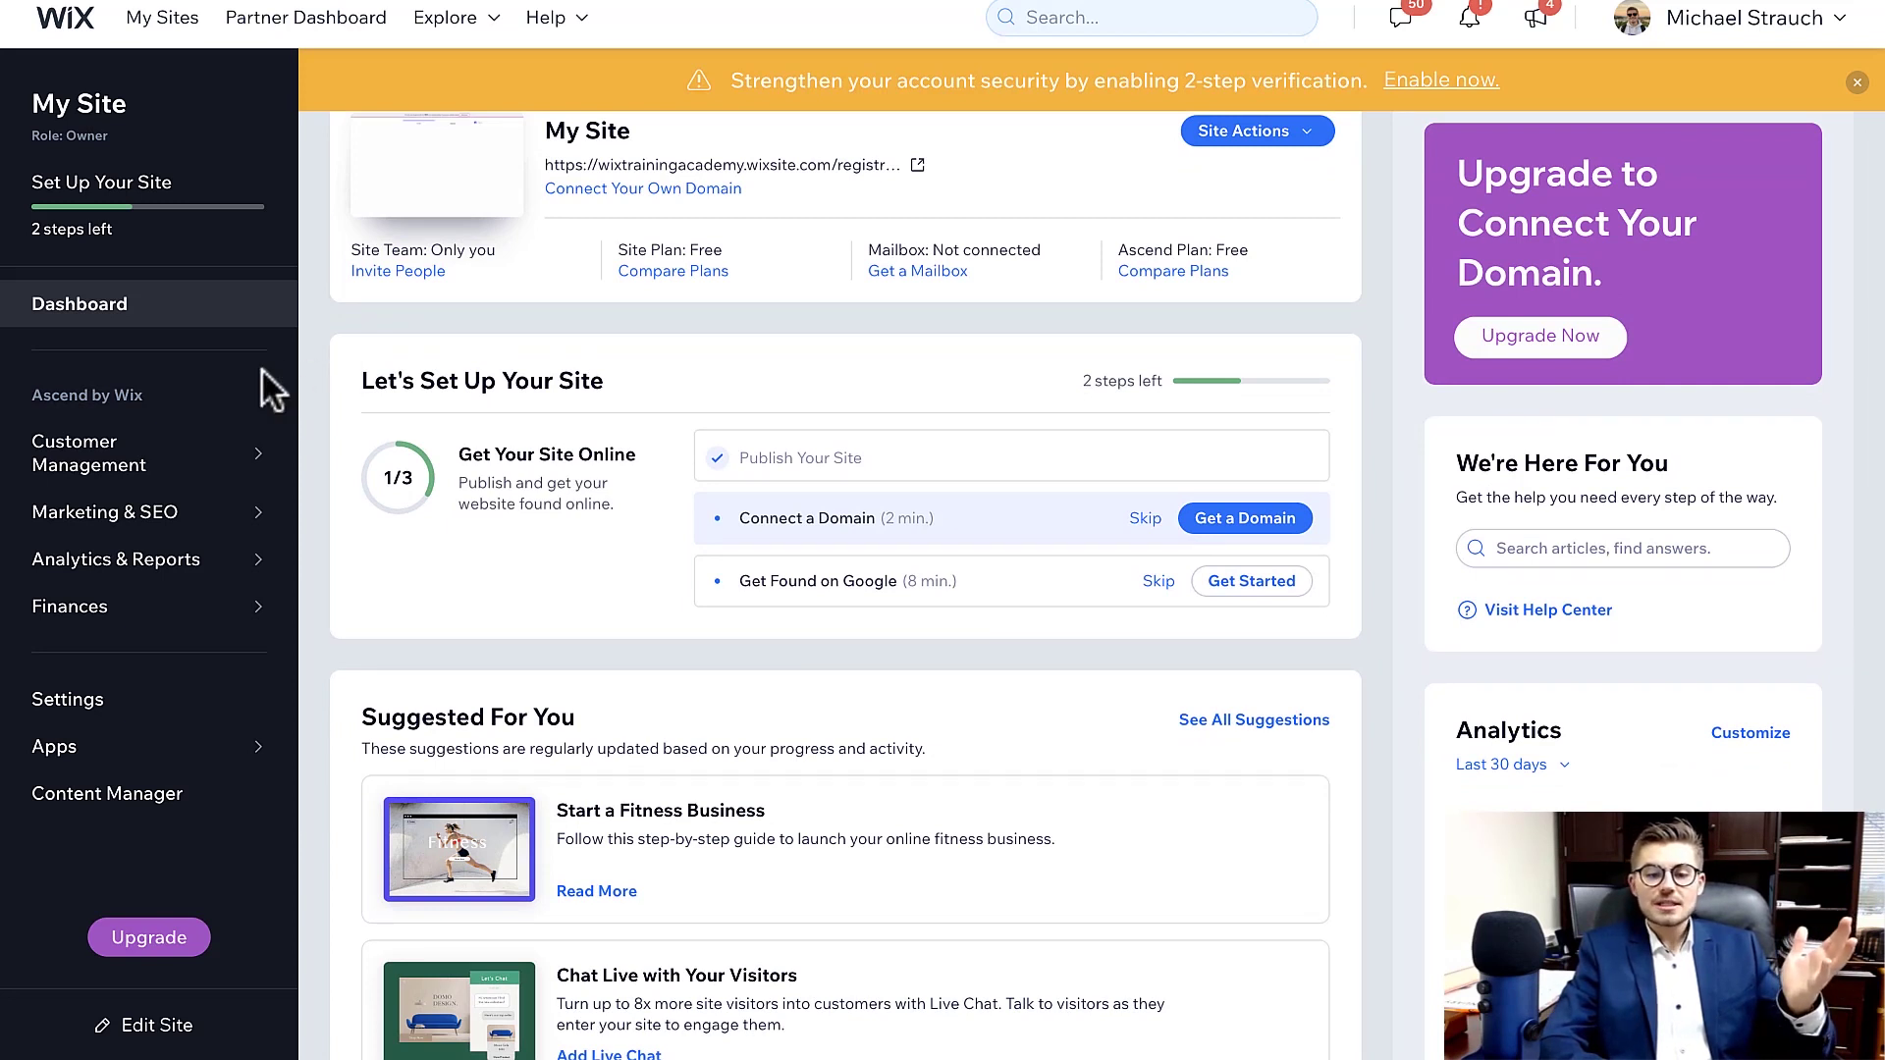
pyautogui.moveTo(203, 377)
pyautogui.moveTo(127, 459)
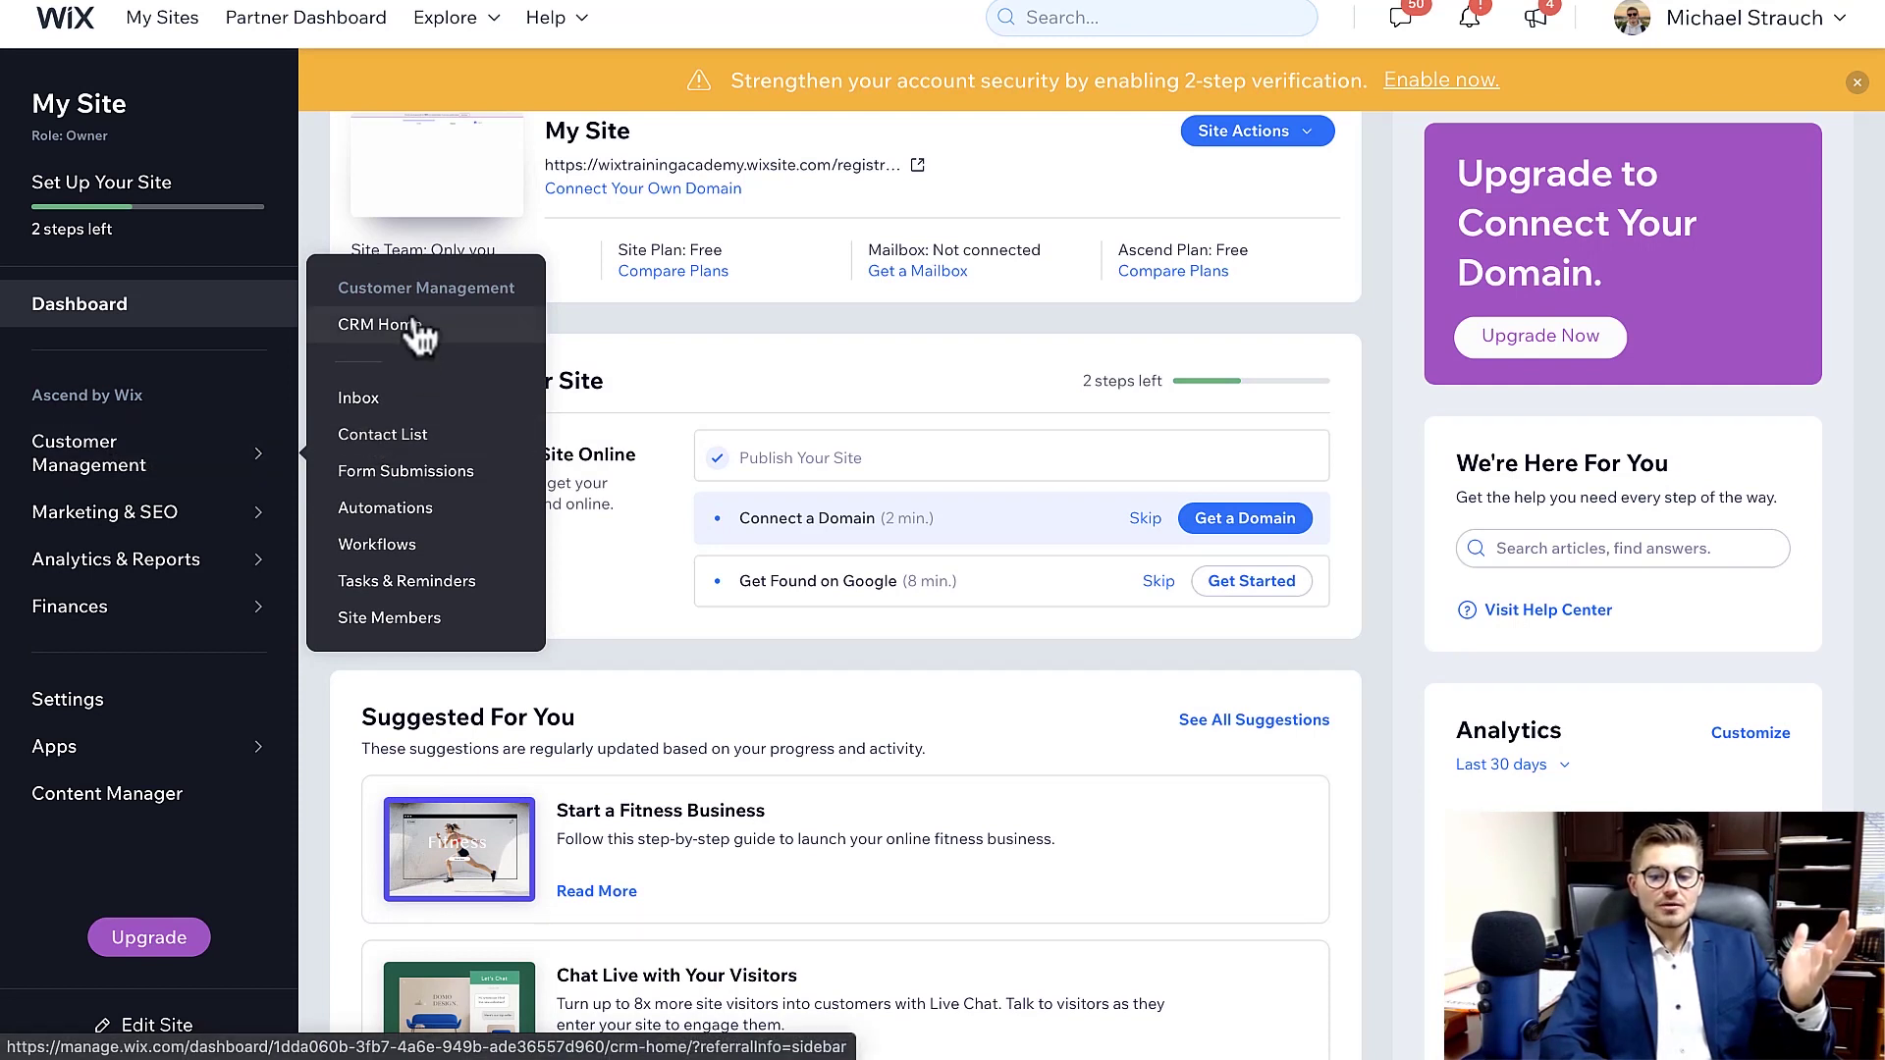
# - Open the Automations page from the Customer Management menu and scroll into its templates
pyautogui.click(412, 511)
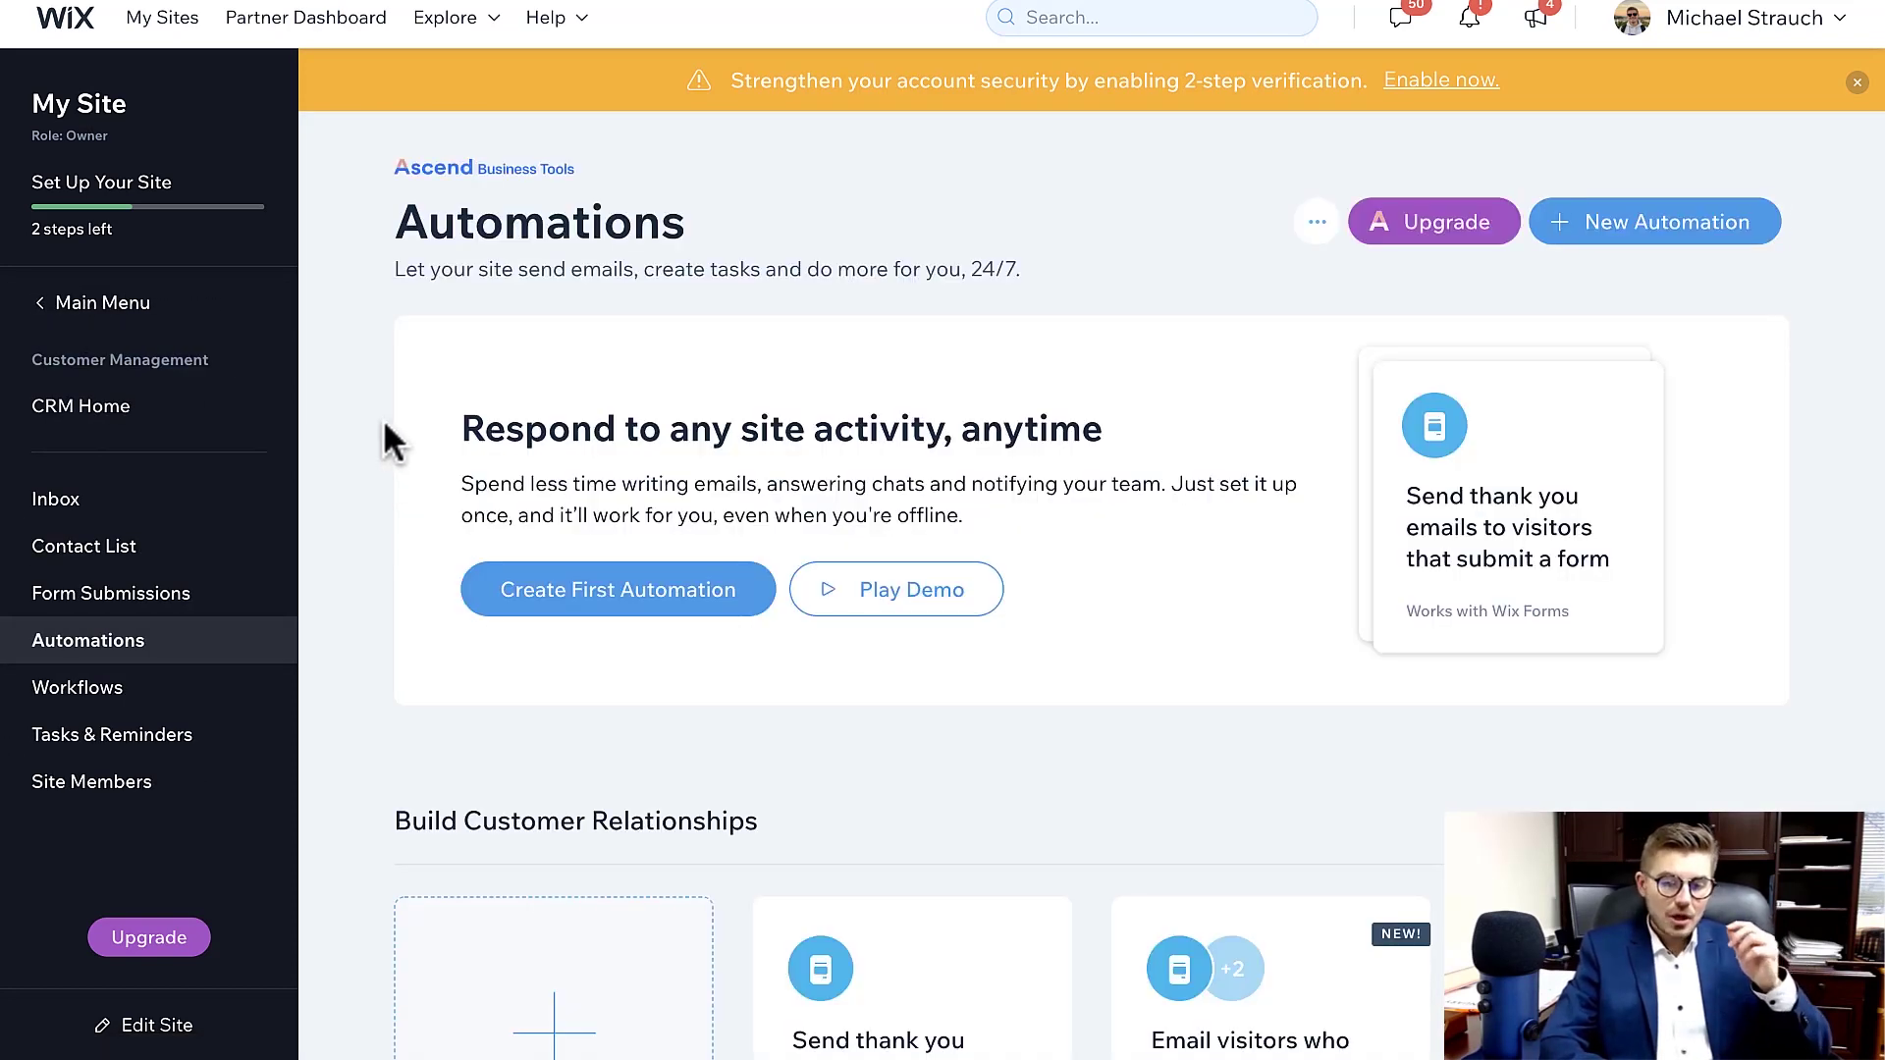
pyautogui.scroll(-1, 380, 580)
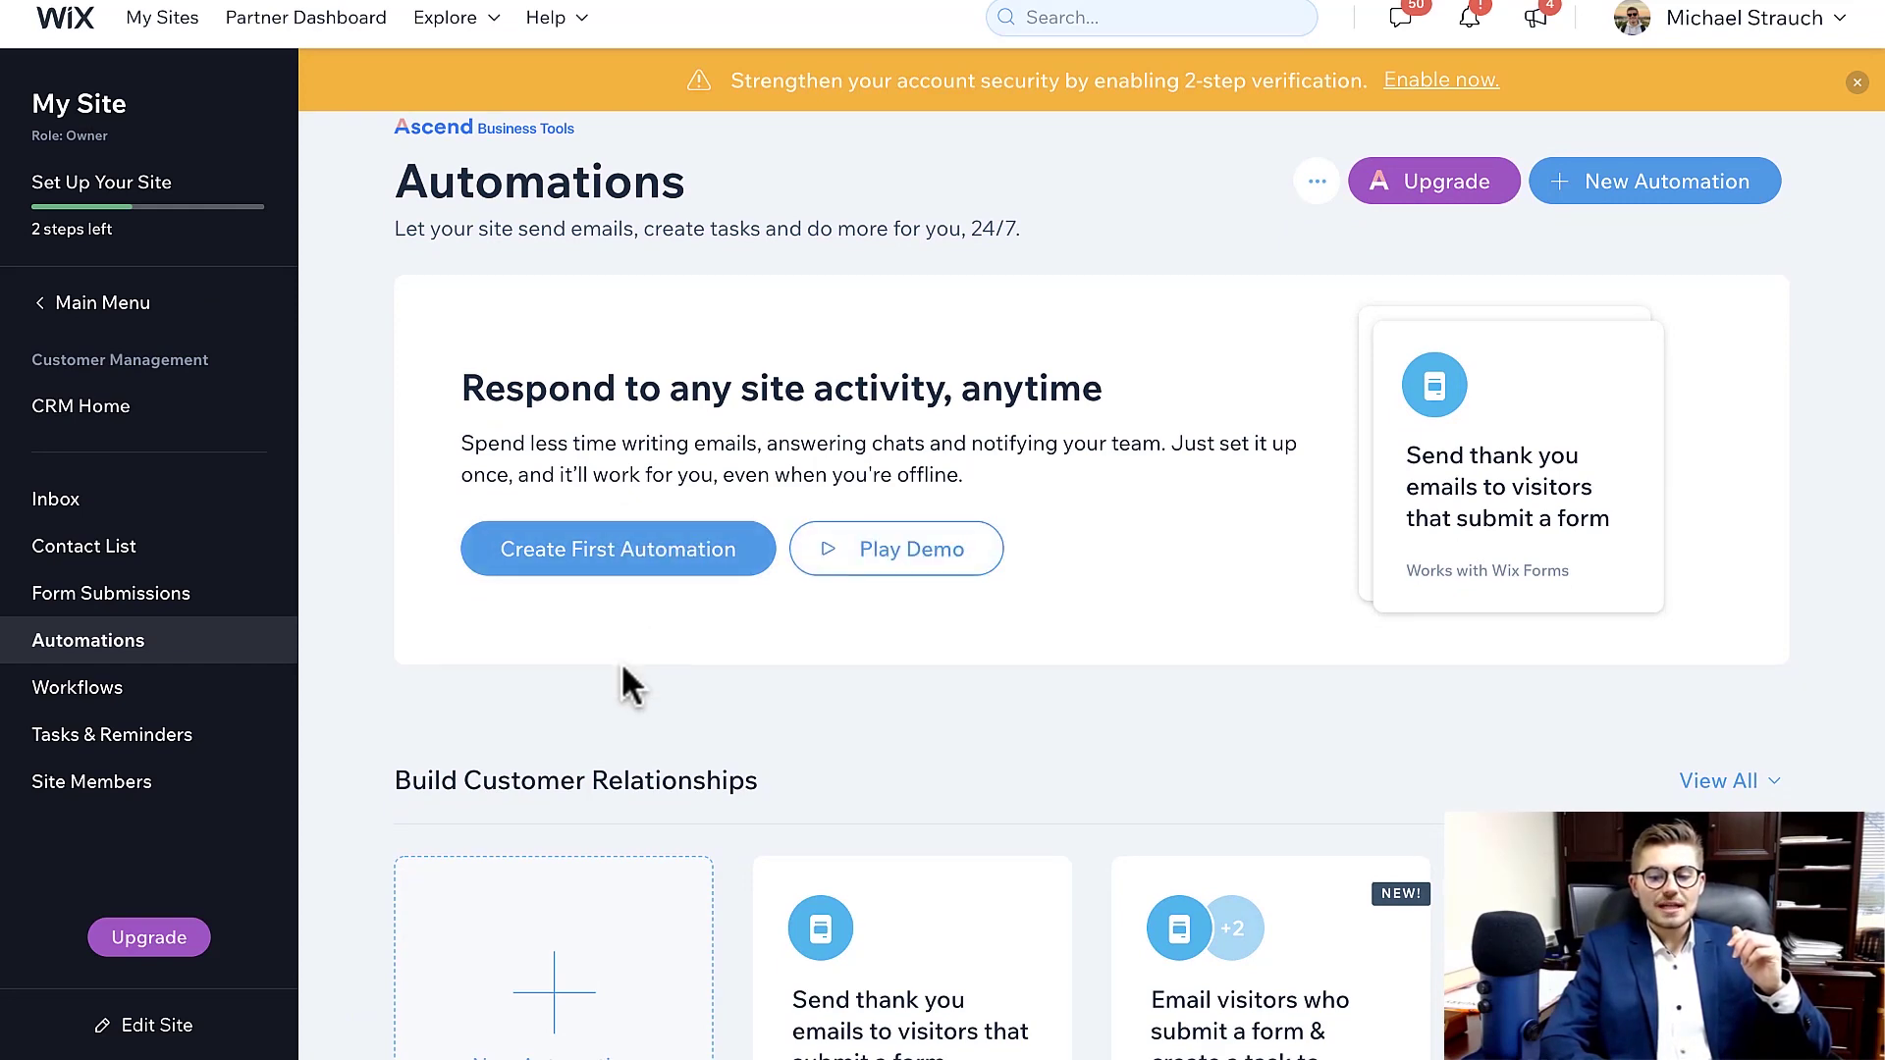
pyautogui.scroll(-1, 620, 666)
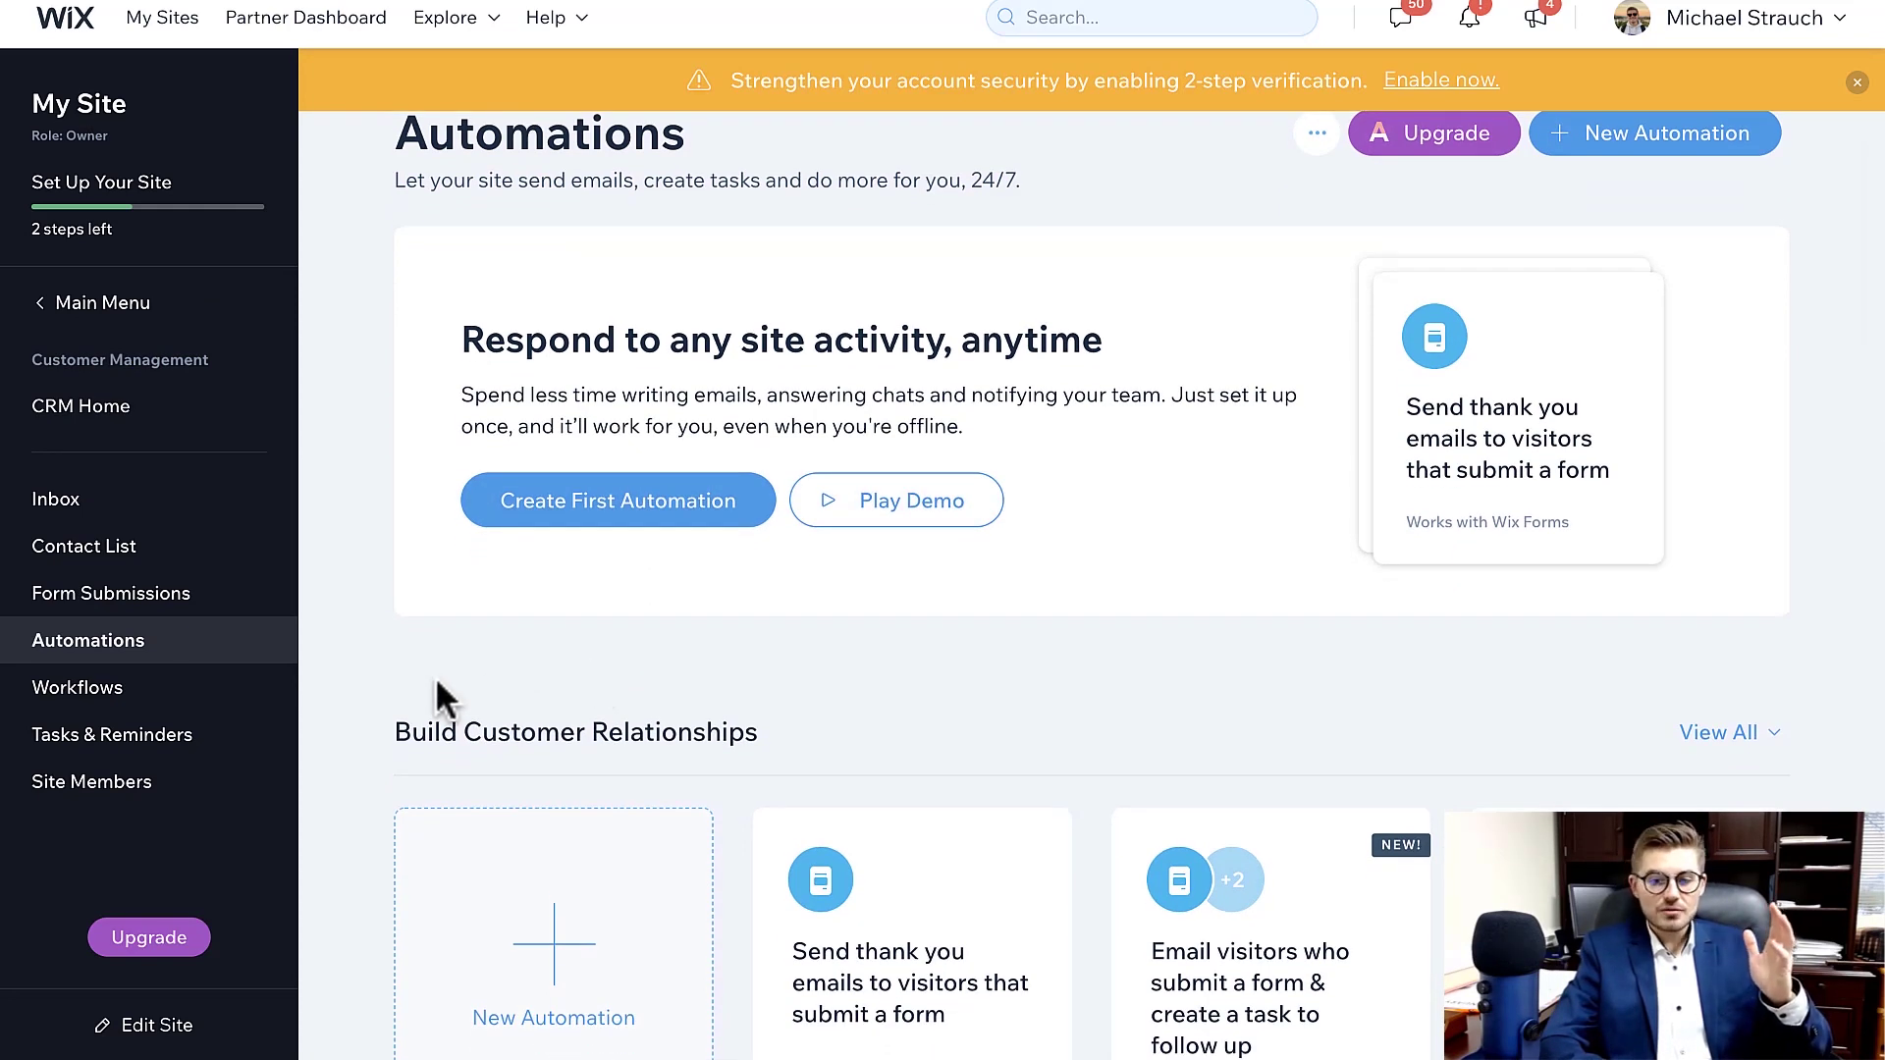
pyautogui.scroll(-1, 437, 688)
pyautogui.scroll(-5, 437, 683)
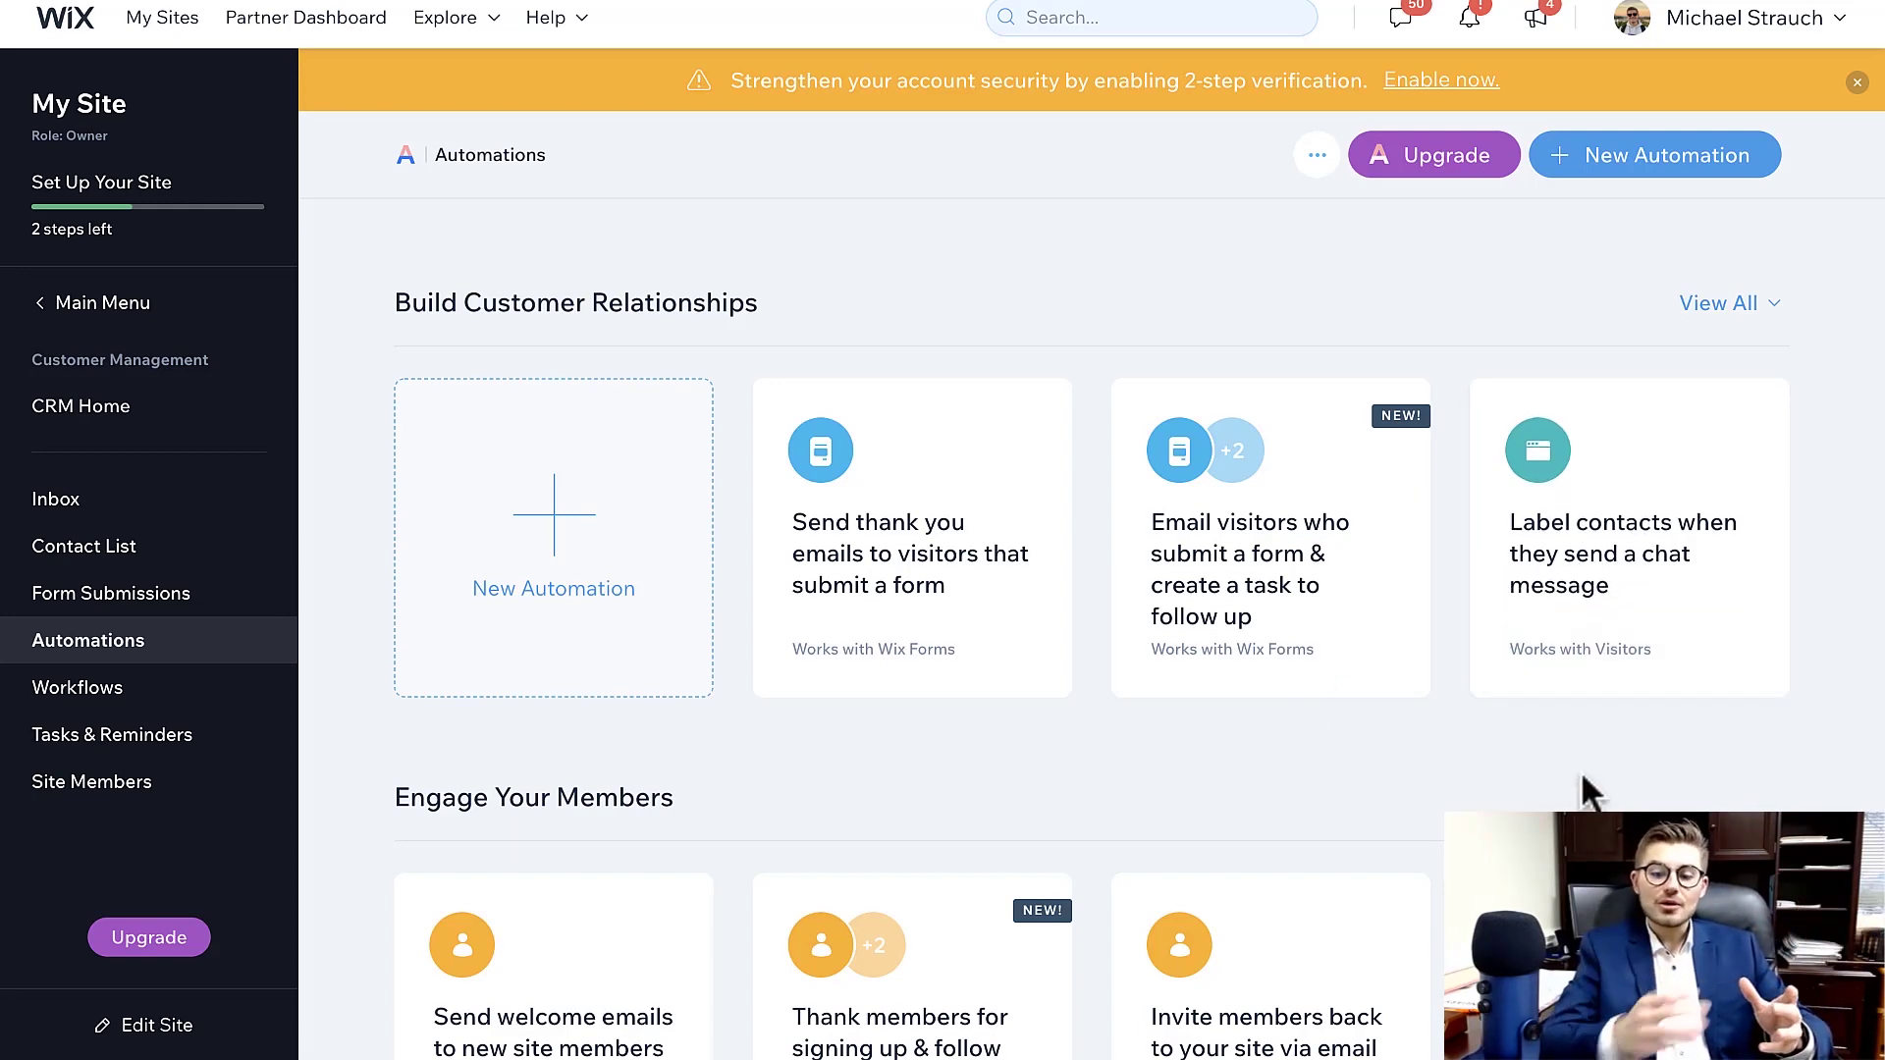
# - Browse the invoice reminder, quote-expiry and task creation templates, then return to the top
pyautogui.scroll(-5, 1581, 775)
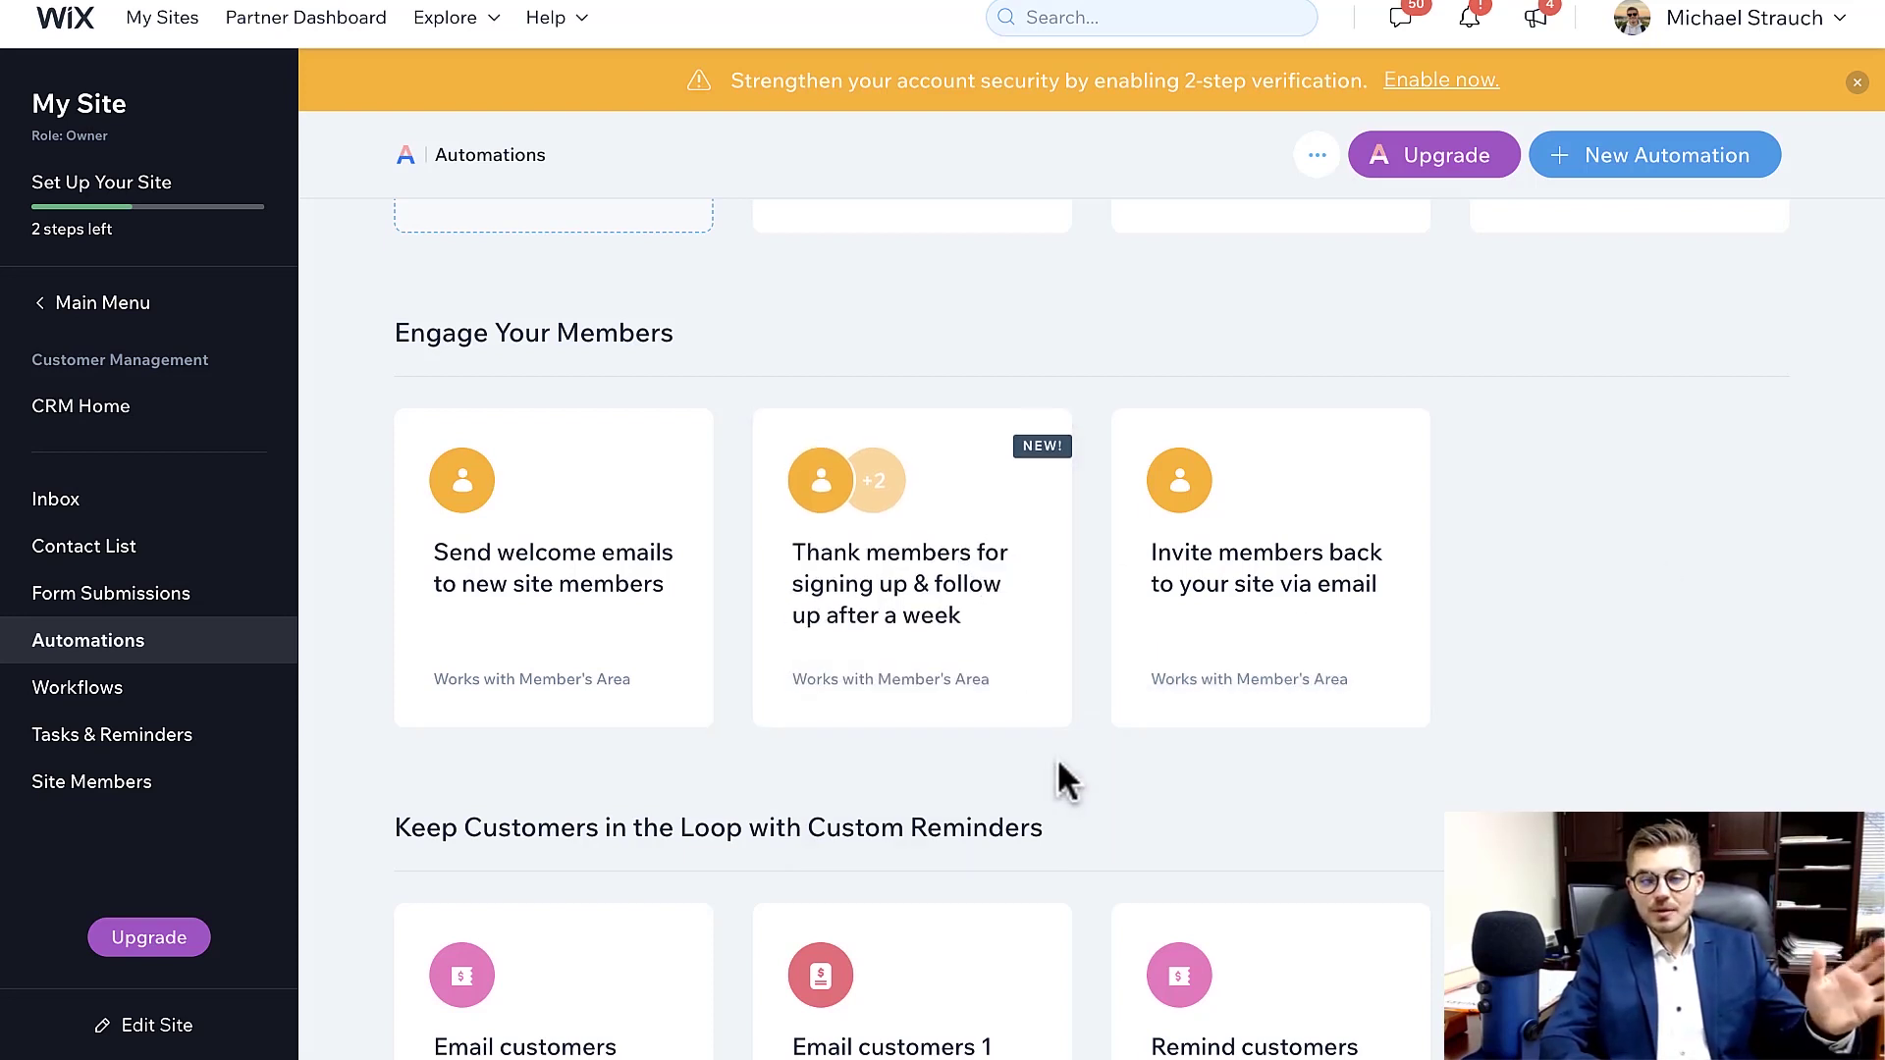
pyautogui.scroll(-4, 749, 728)
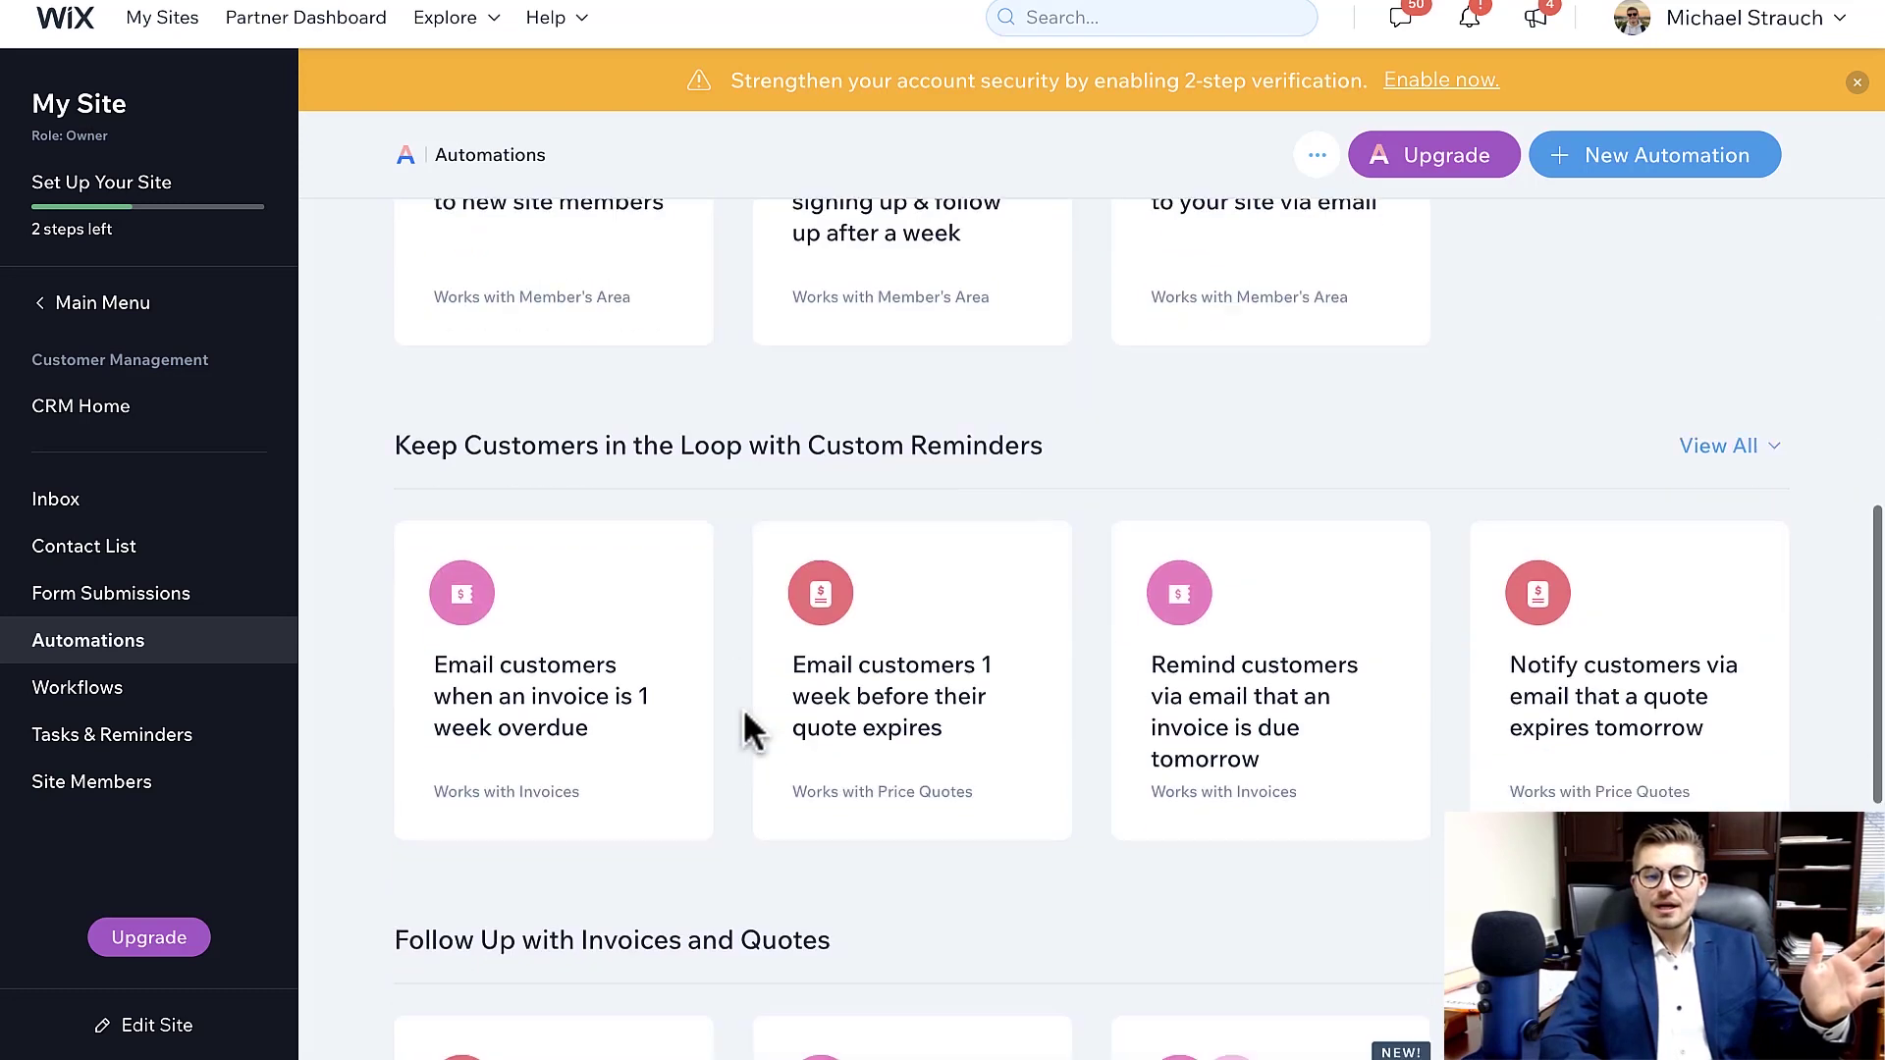
pyautogui.scroll(-3, 746, 727)
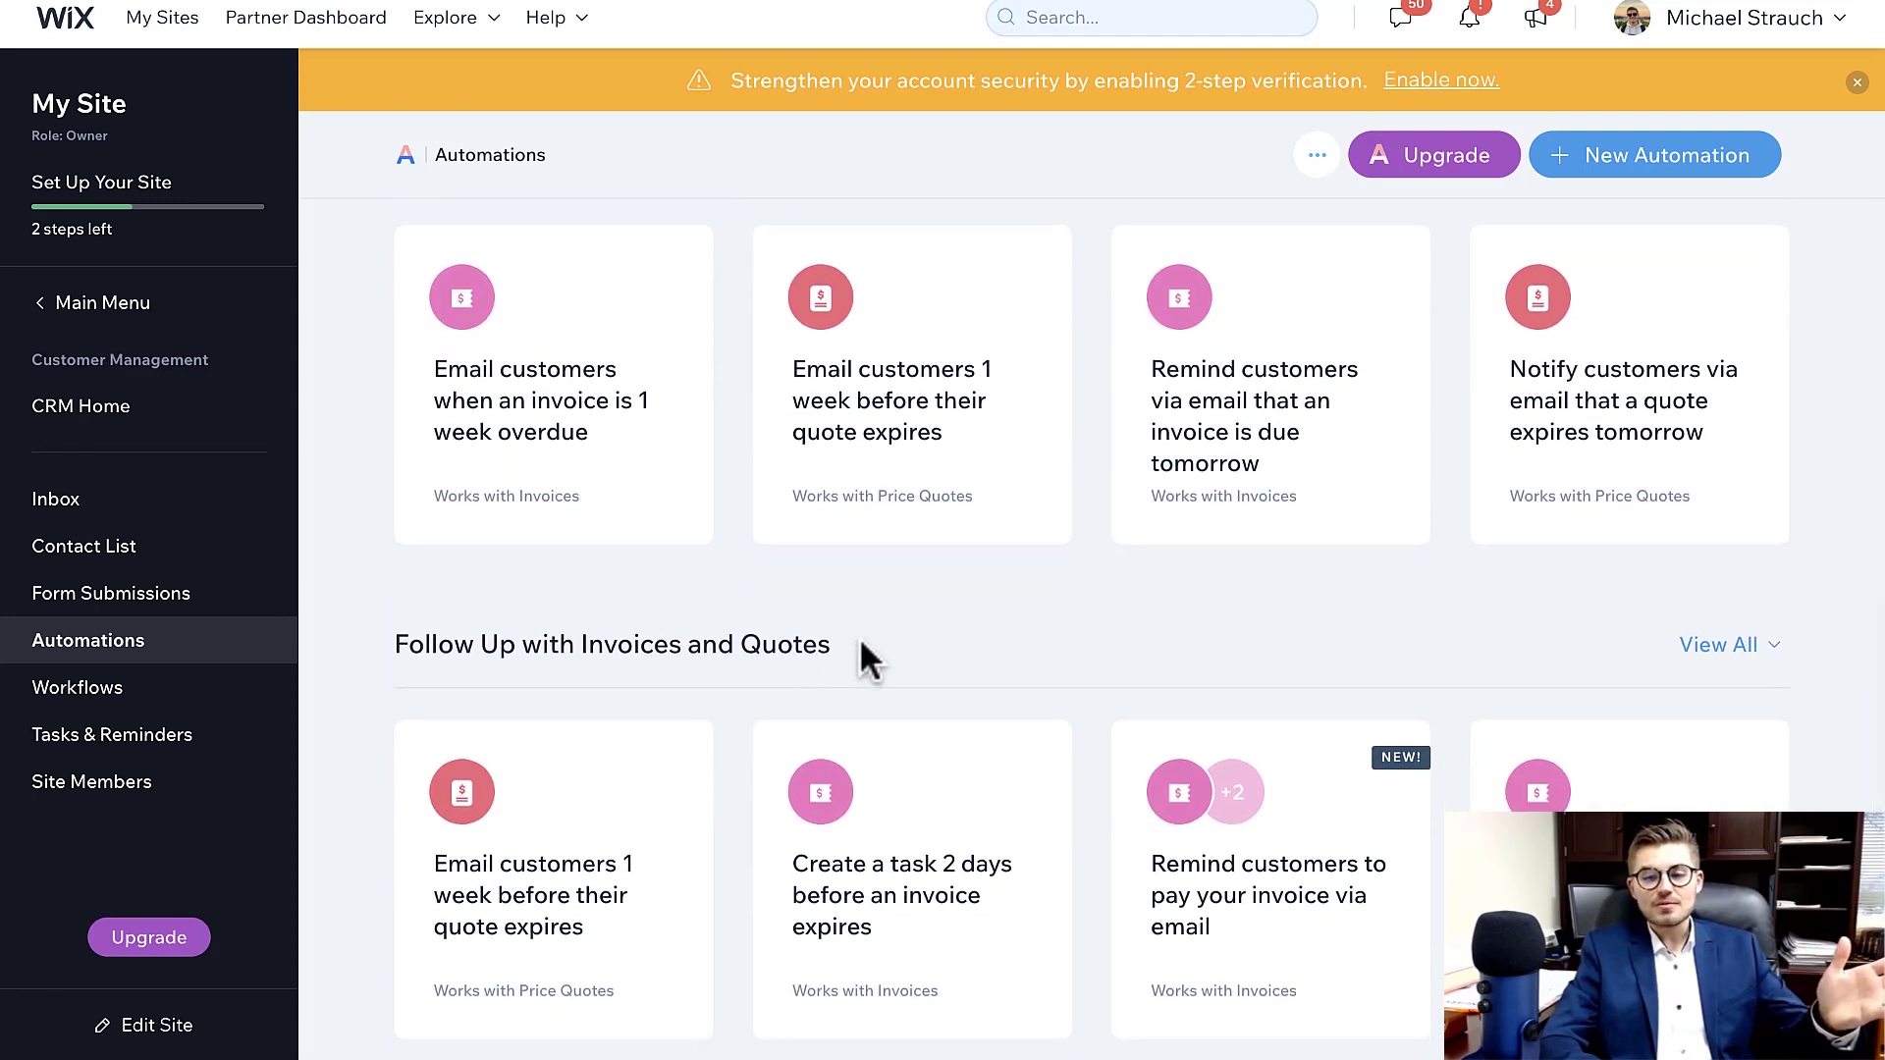
pyautogui.scroll(1, 860, 648)
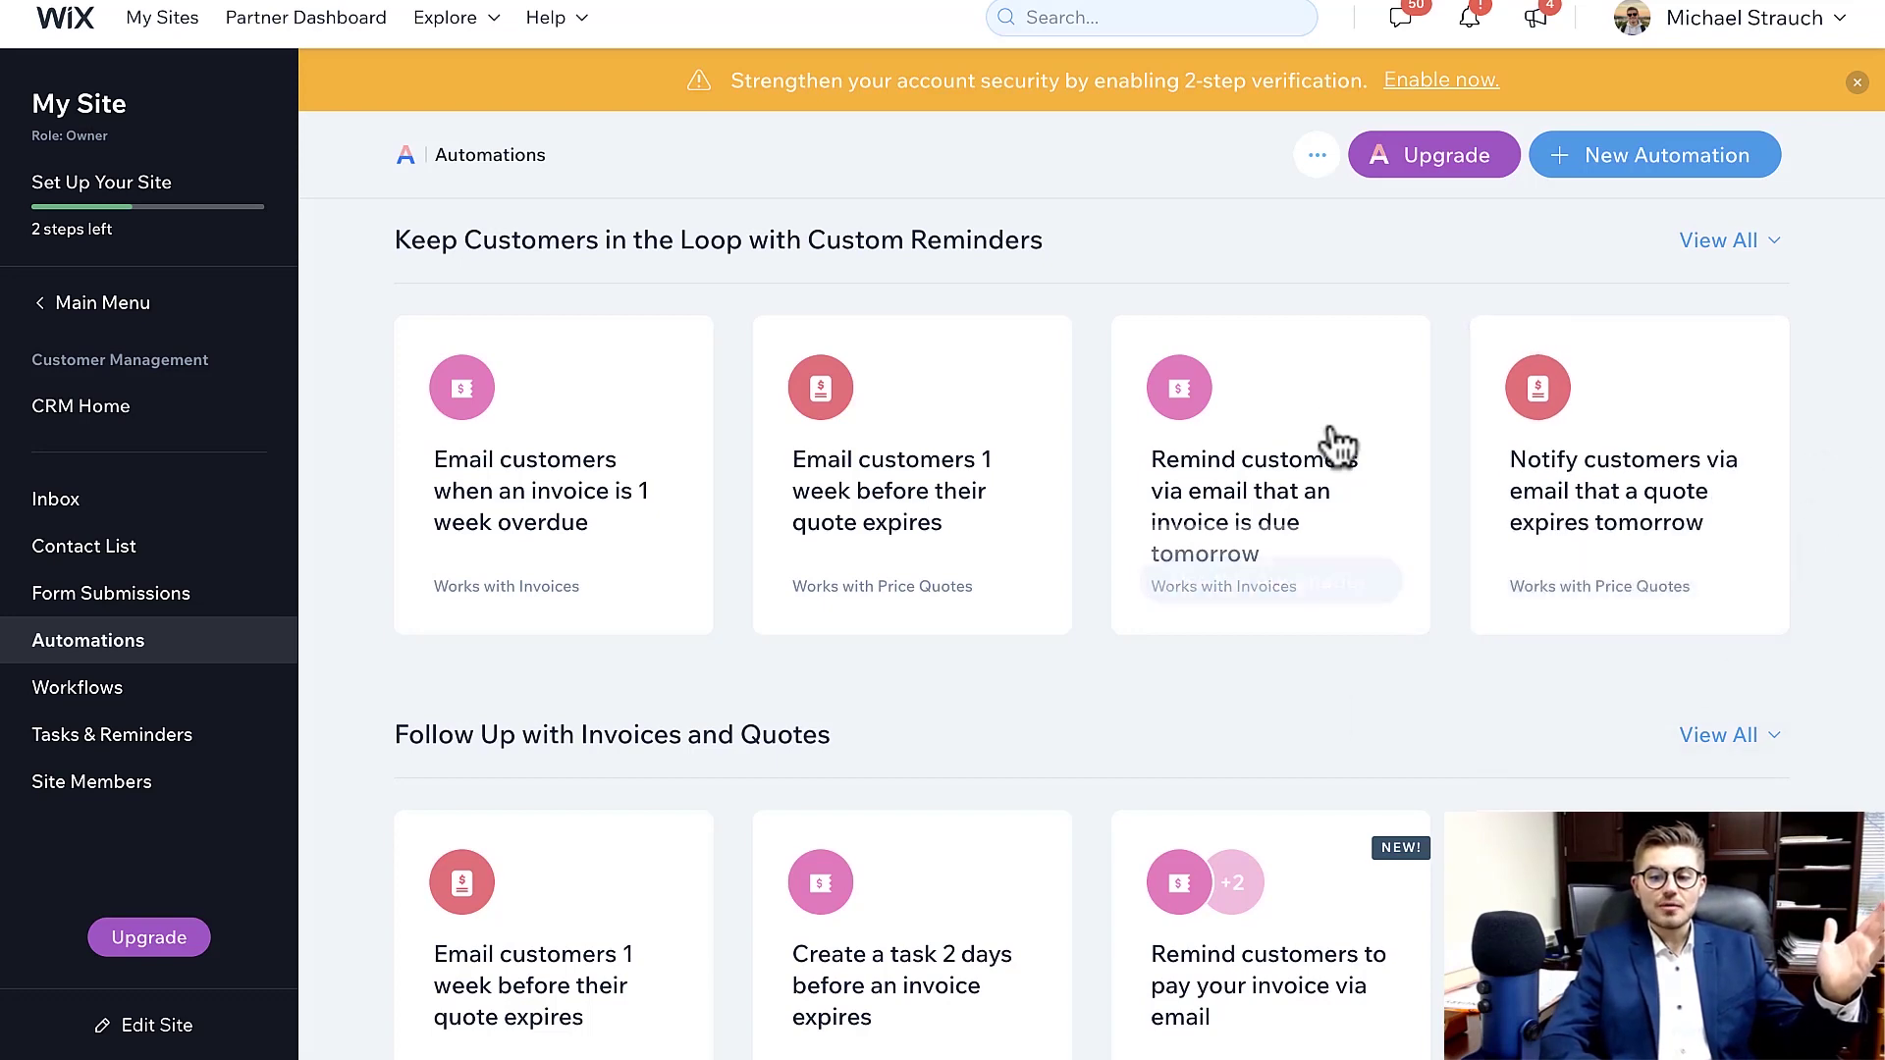
pyautogui.moveTo(1338, 453)
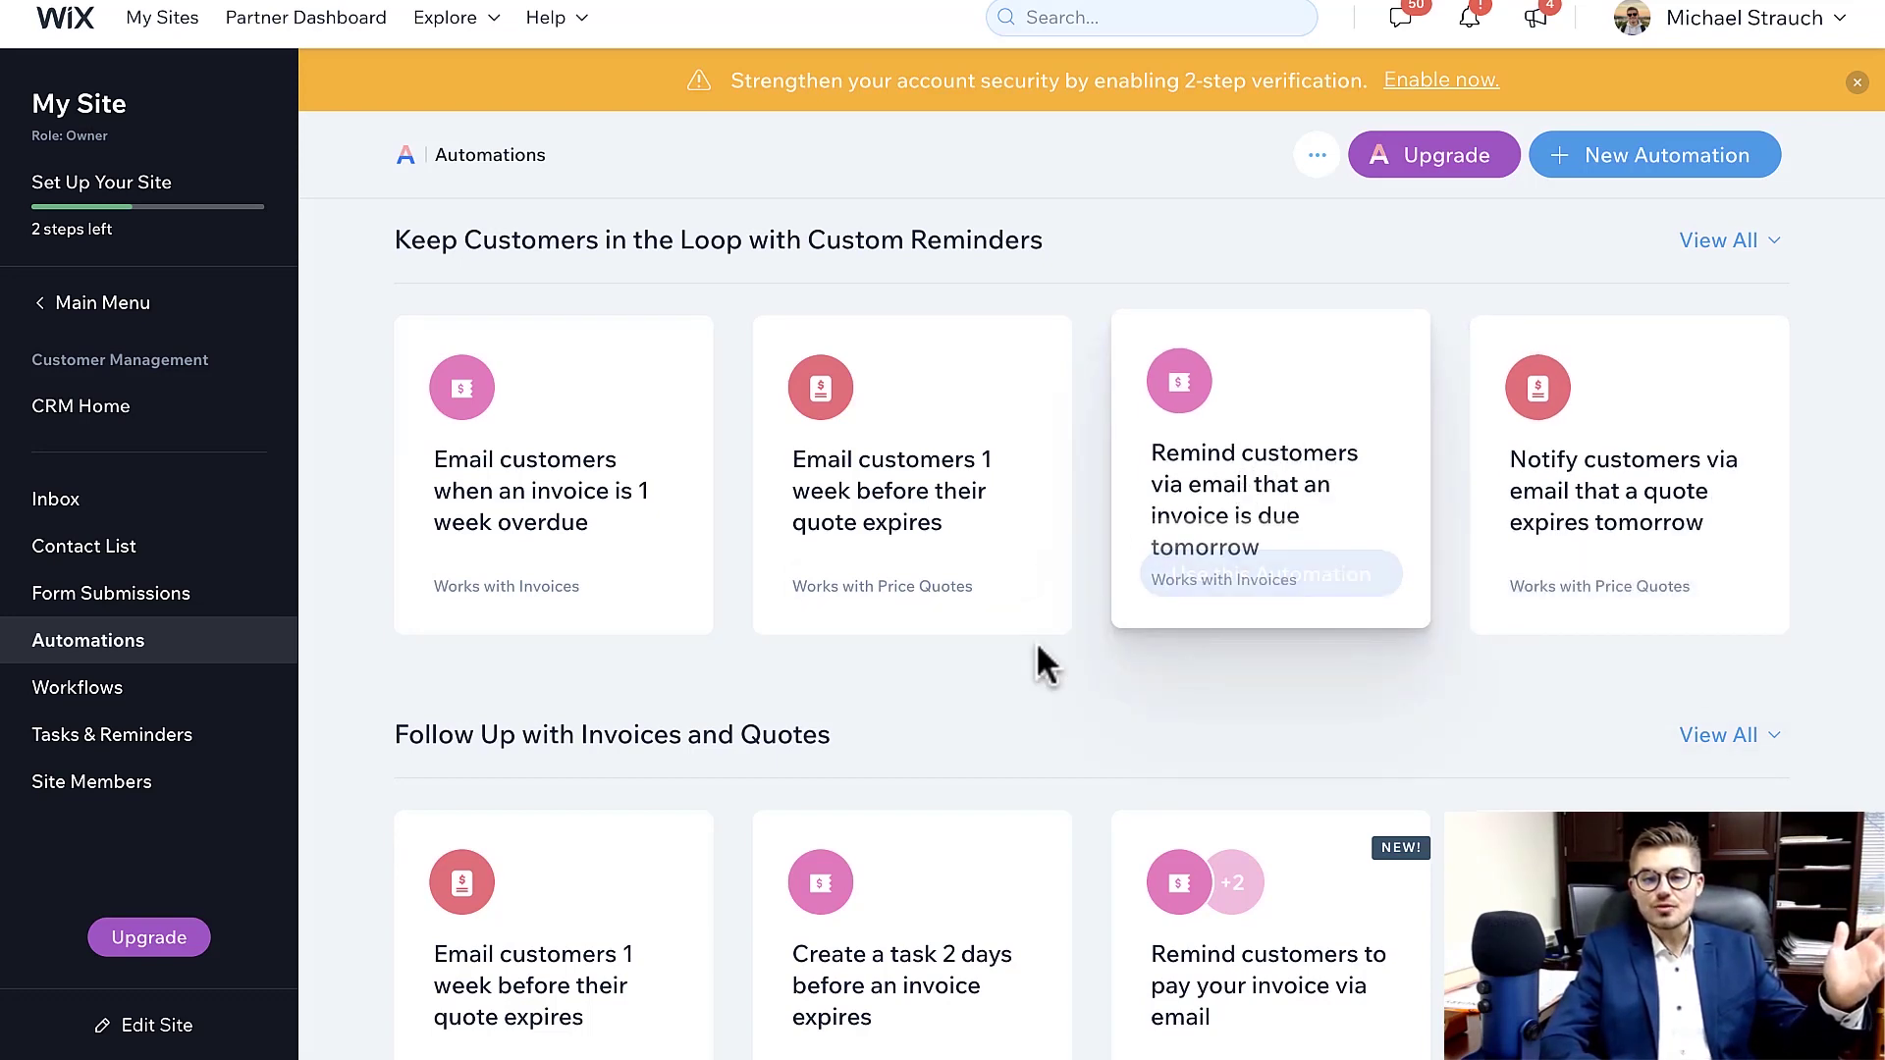
pyautogui.scroll(-2, 1039, 650)
pyautogui.scroll(-9, 1038, 650)
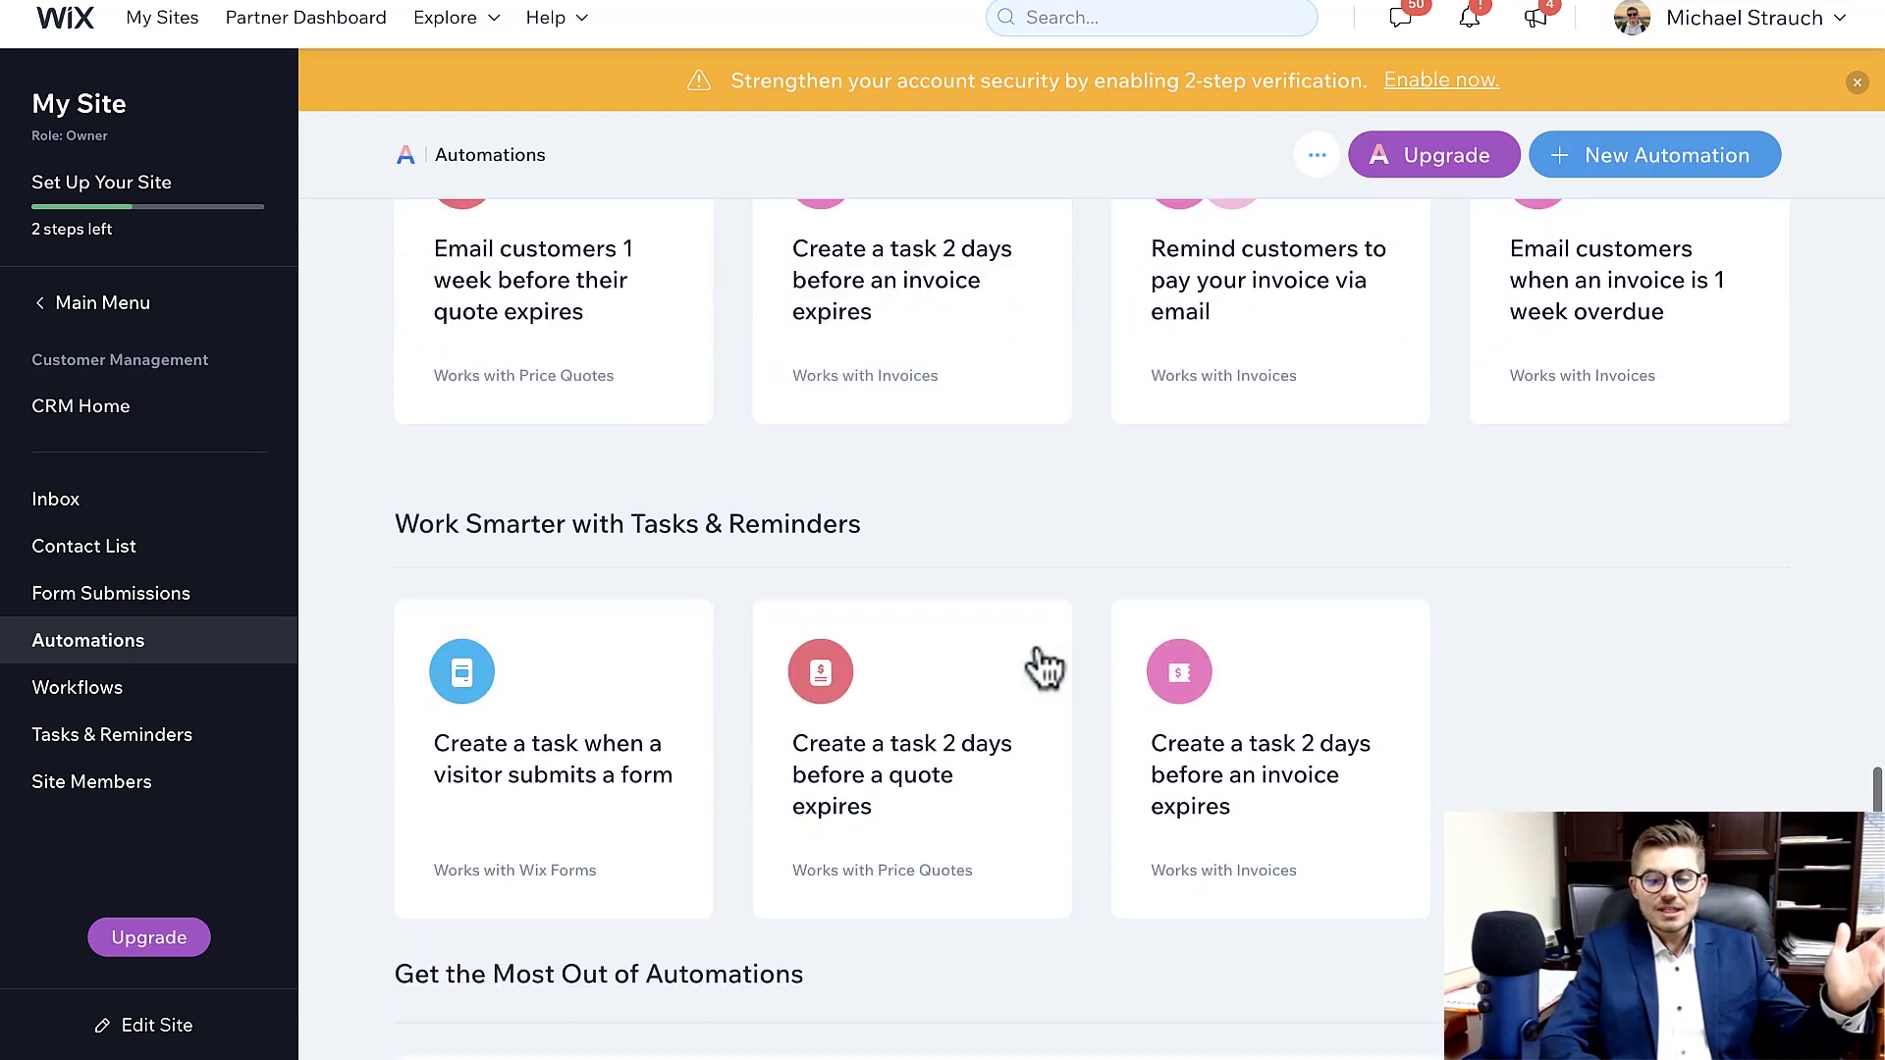
pyautogui.scroll(15, 1038, 650)
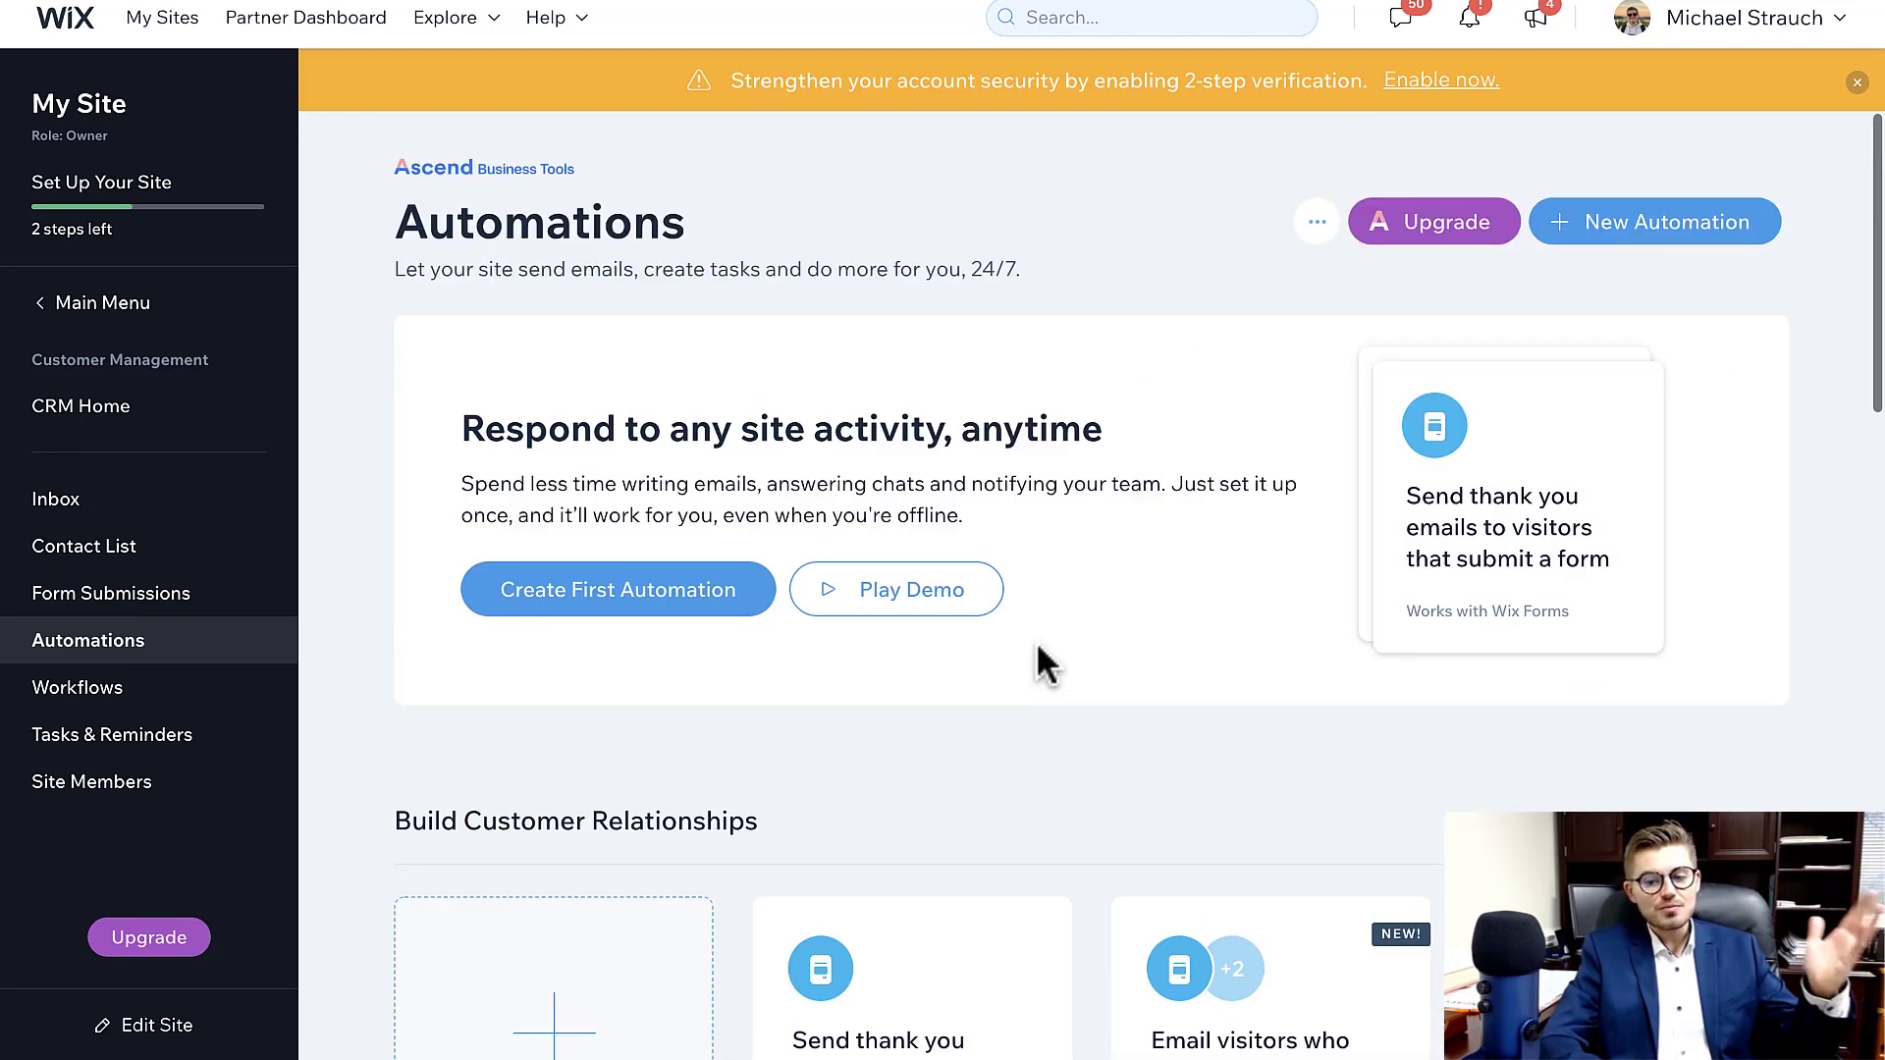
# - Create a new automation triggered by Member's Area 'Visitor signs up to your site'
pyautogui.click(616, 601)
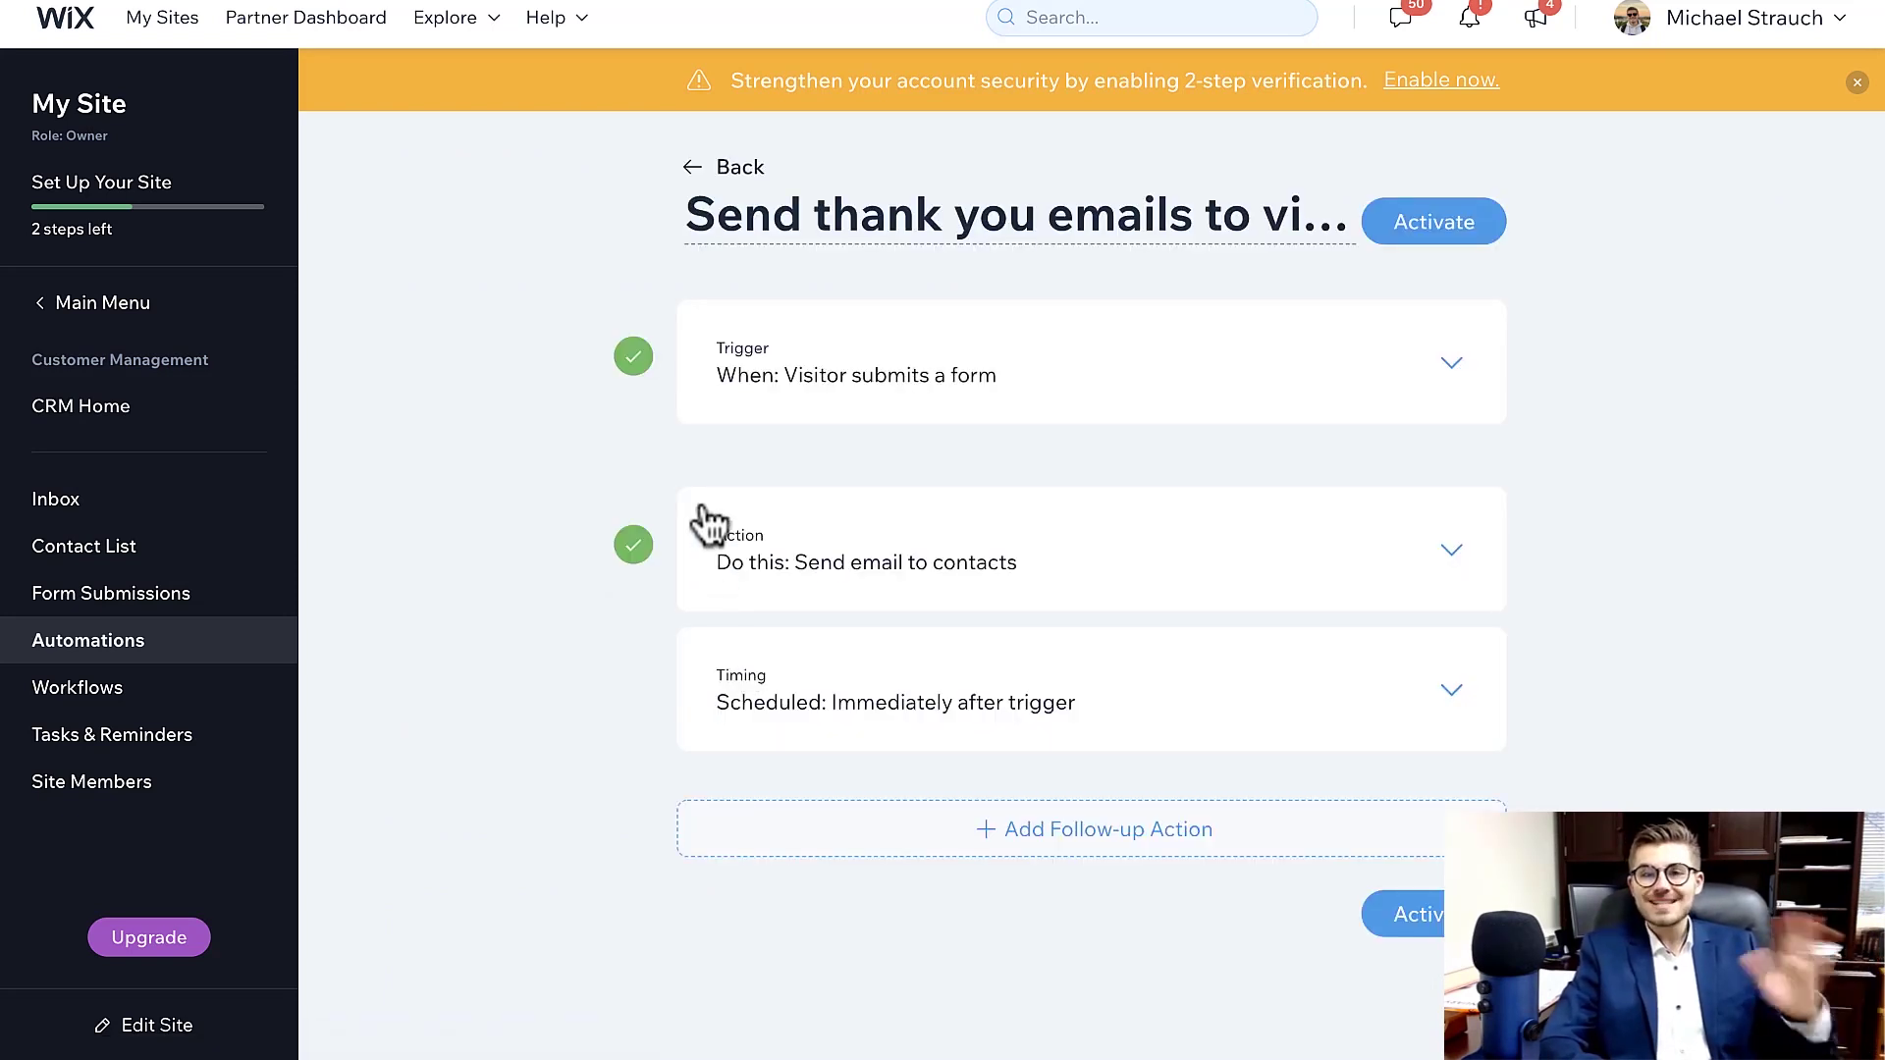
pyautogui.click(928, 407)
pyautogui.scroll(-2, 967, 452)
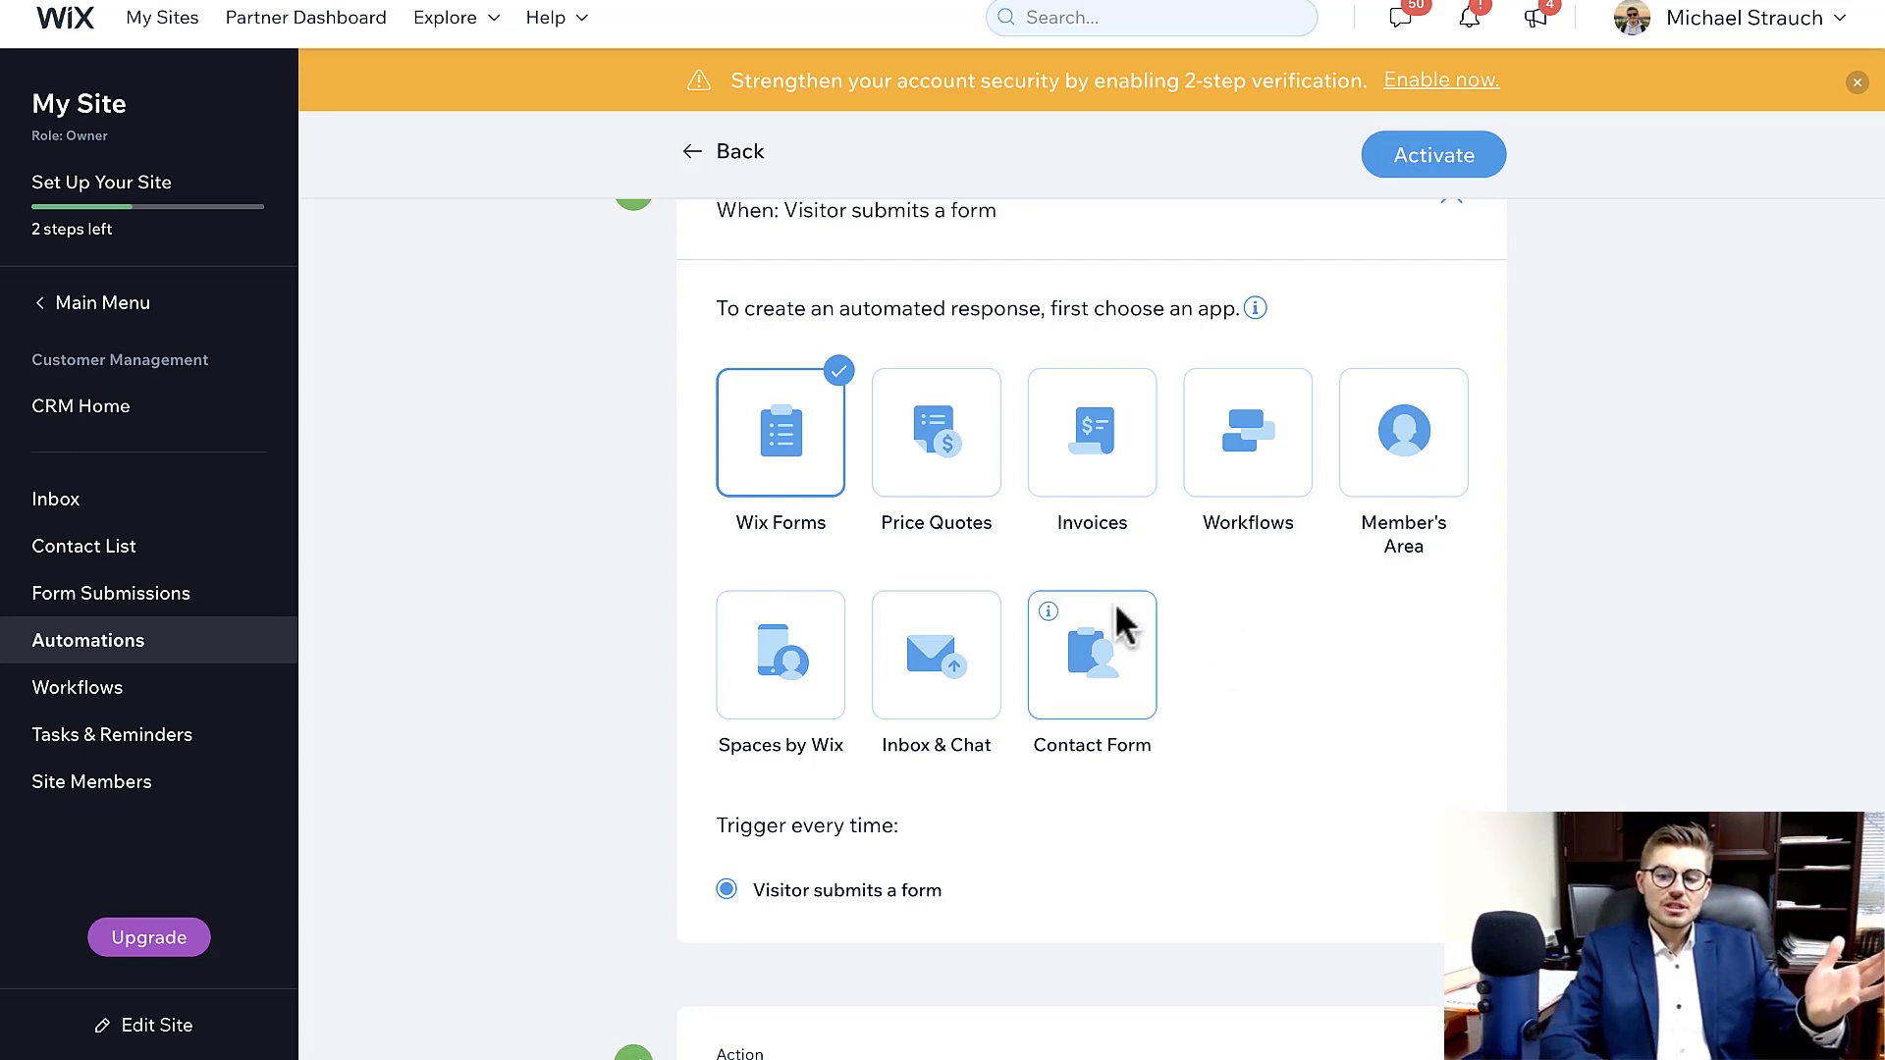
pyautogui.click(1444, 481)
pyautogui.scroll(-3, 1157, 674)
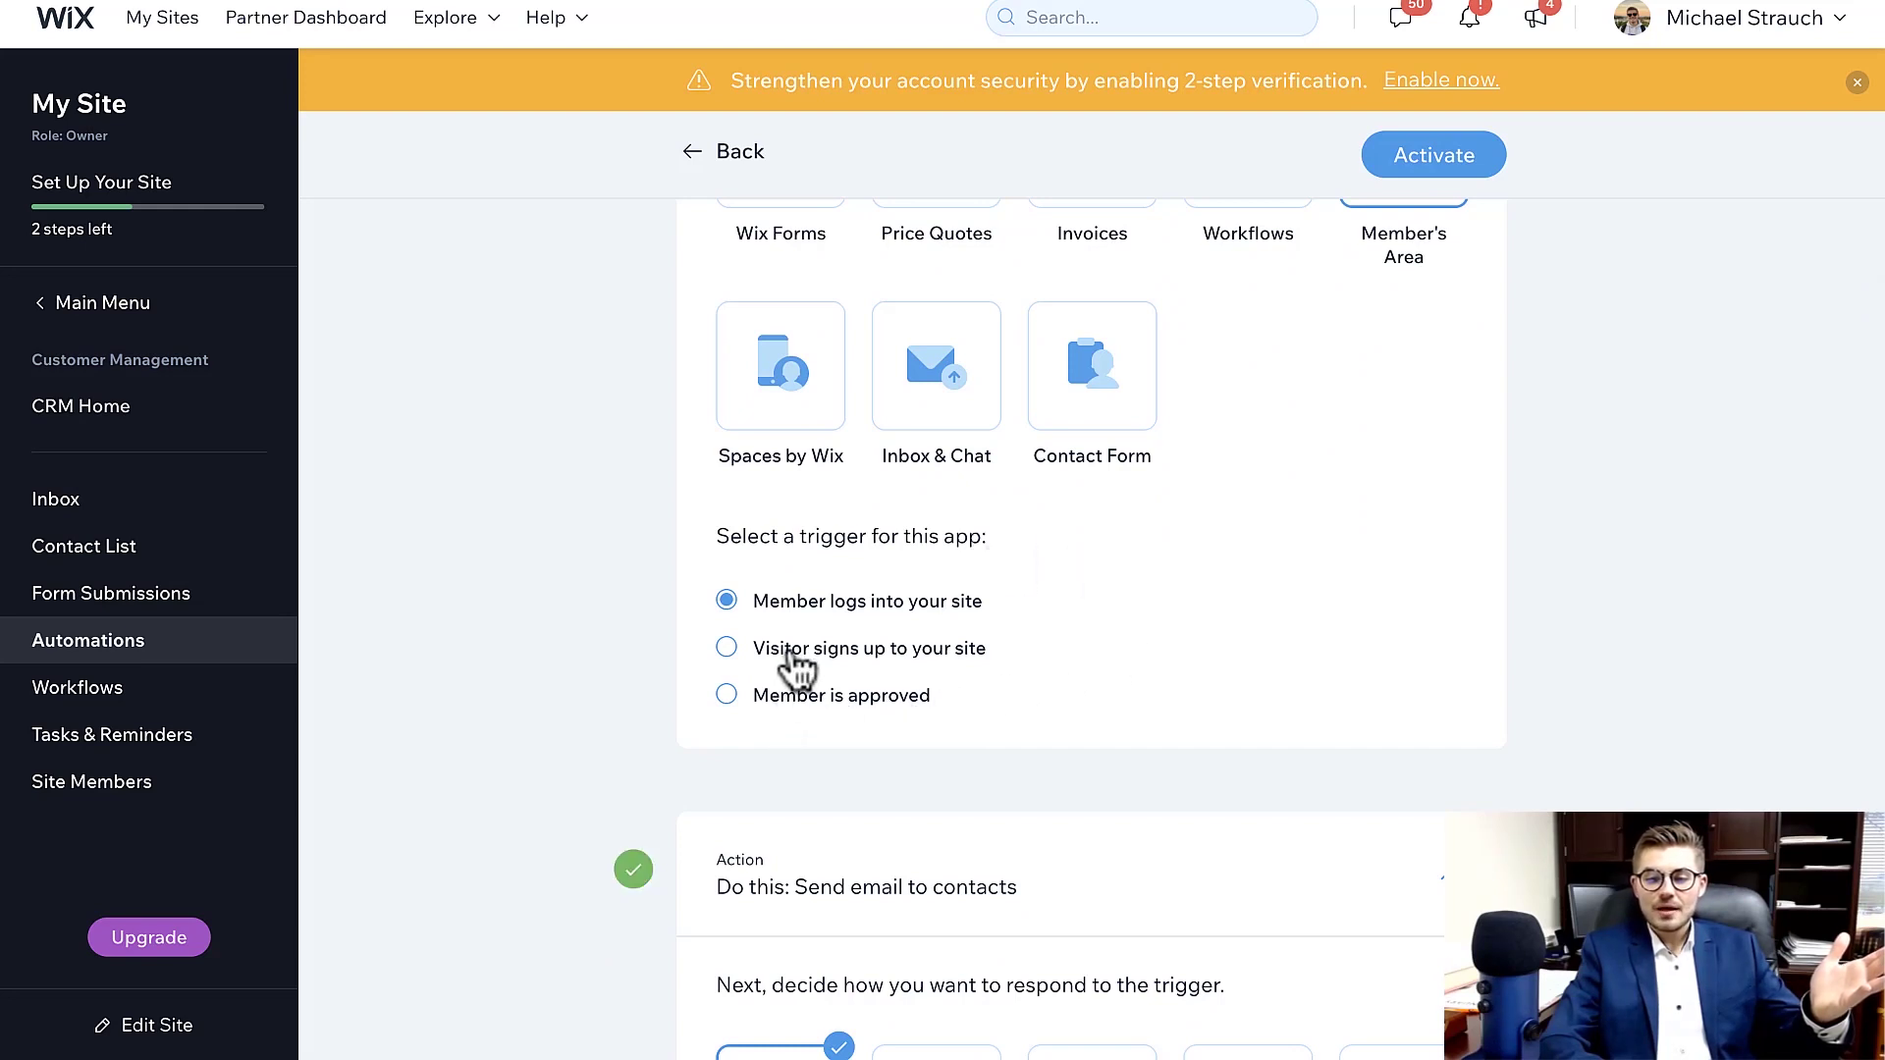
pyautogui.click(798, 652)
pyautogui.scroll(-1, 1200, 729)
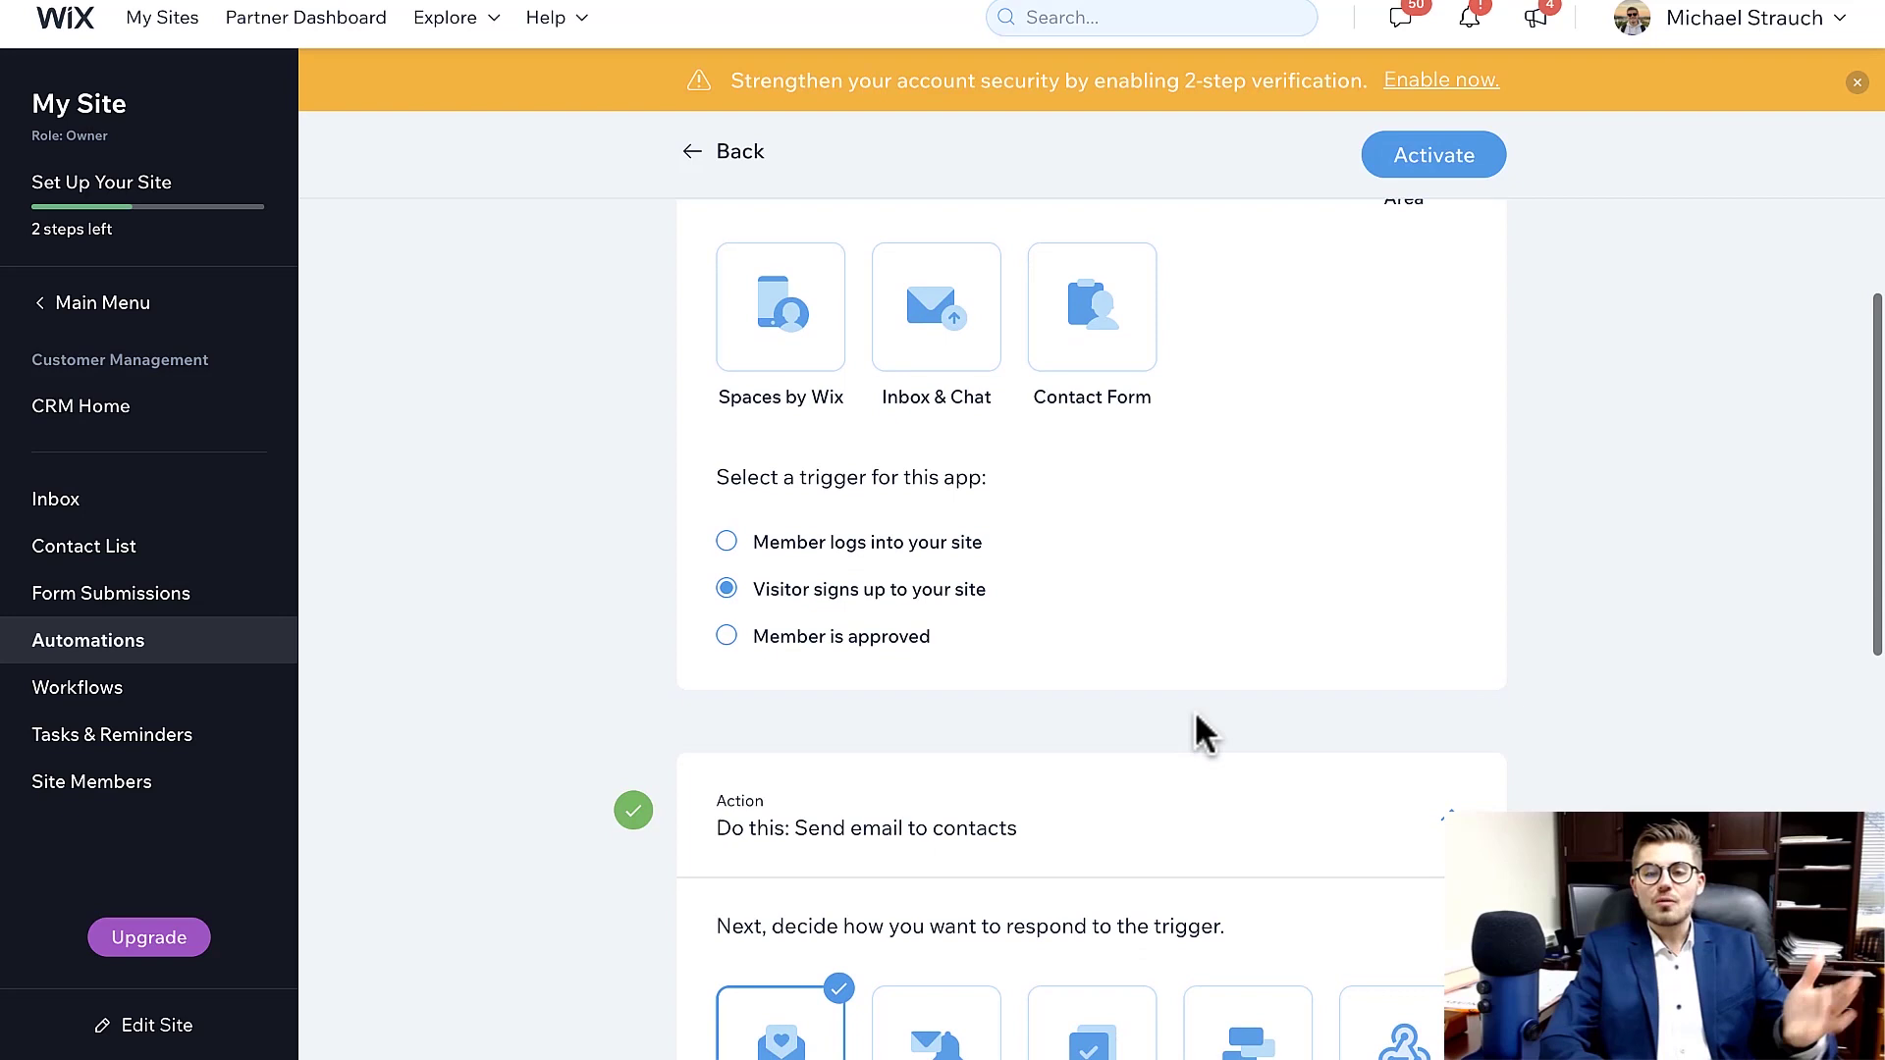
pyautogui.scroll(5, 1198, 722)
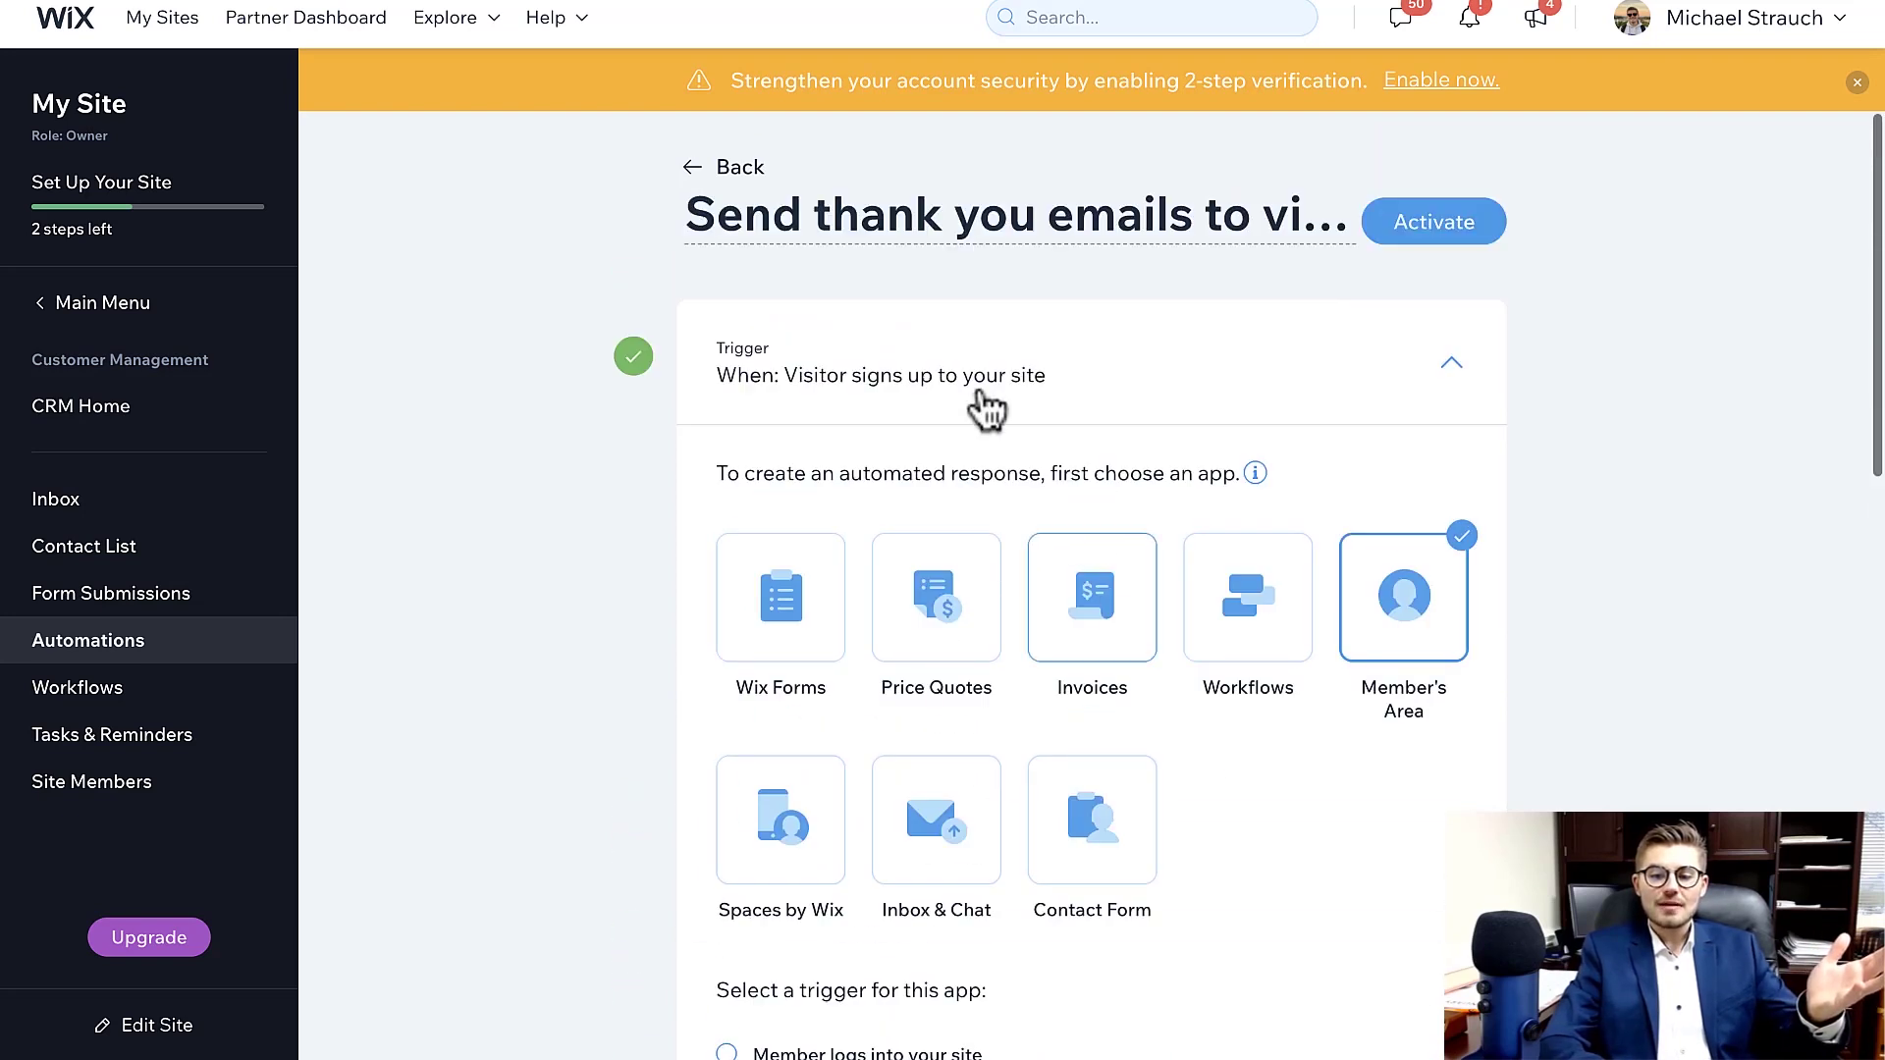
# - Collapse the trigger and open the action settings with 'Send email to contacts' selected
pyautogui.click(1449, 365)
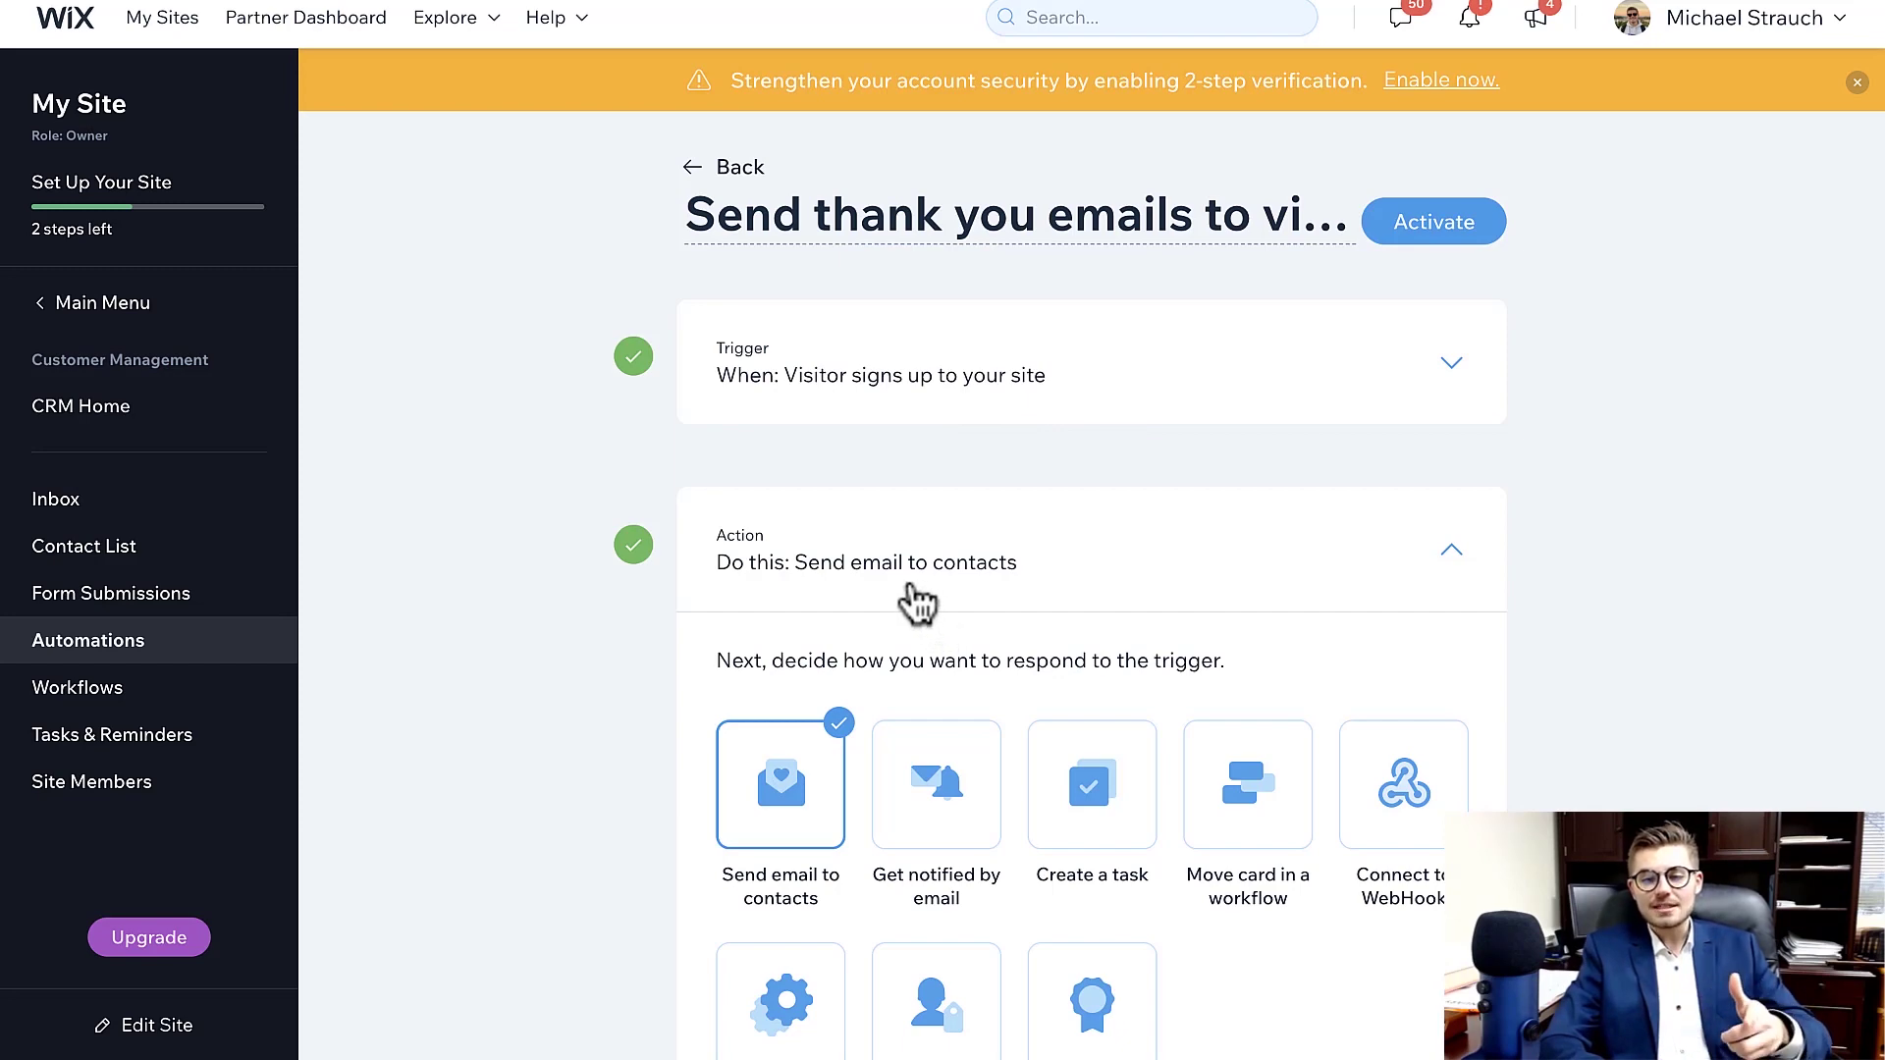
pyautogui.scroll(-3, 913, 601)
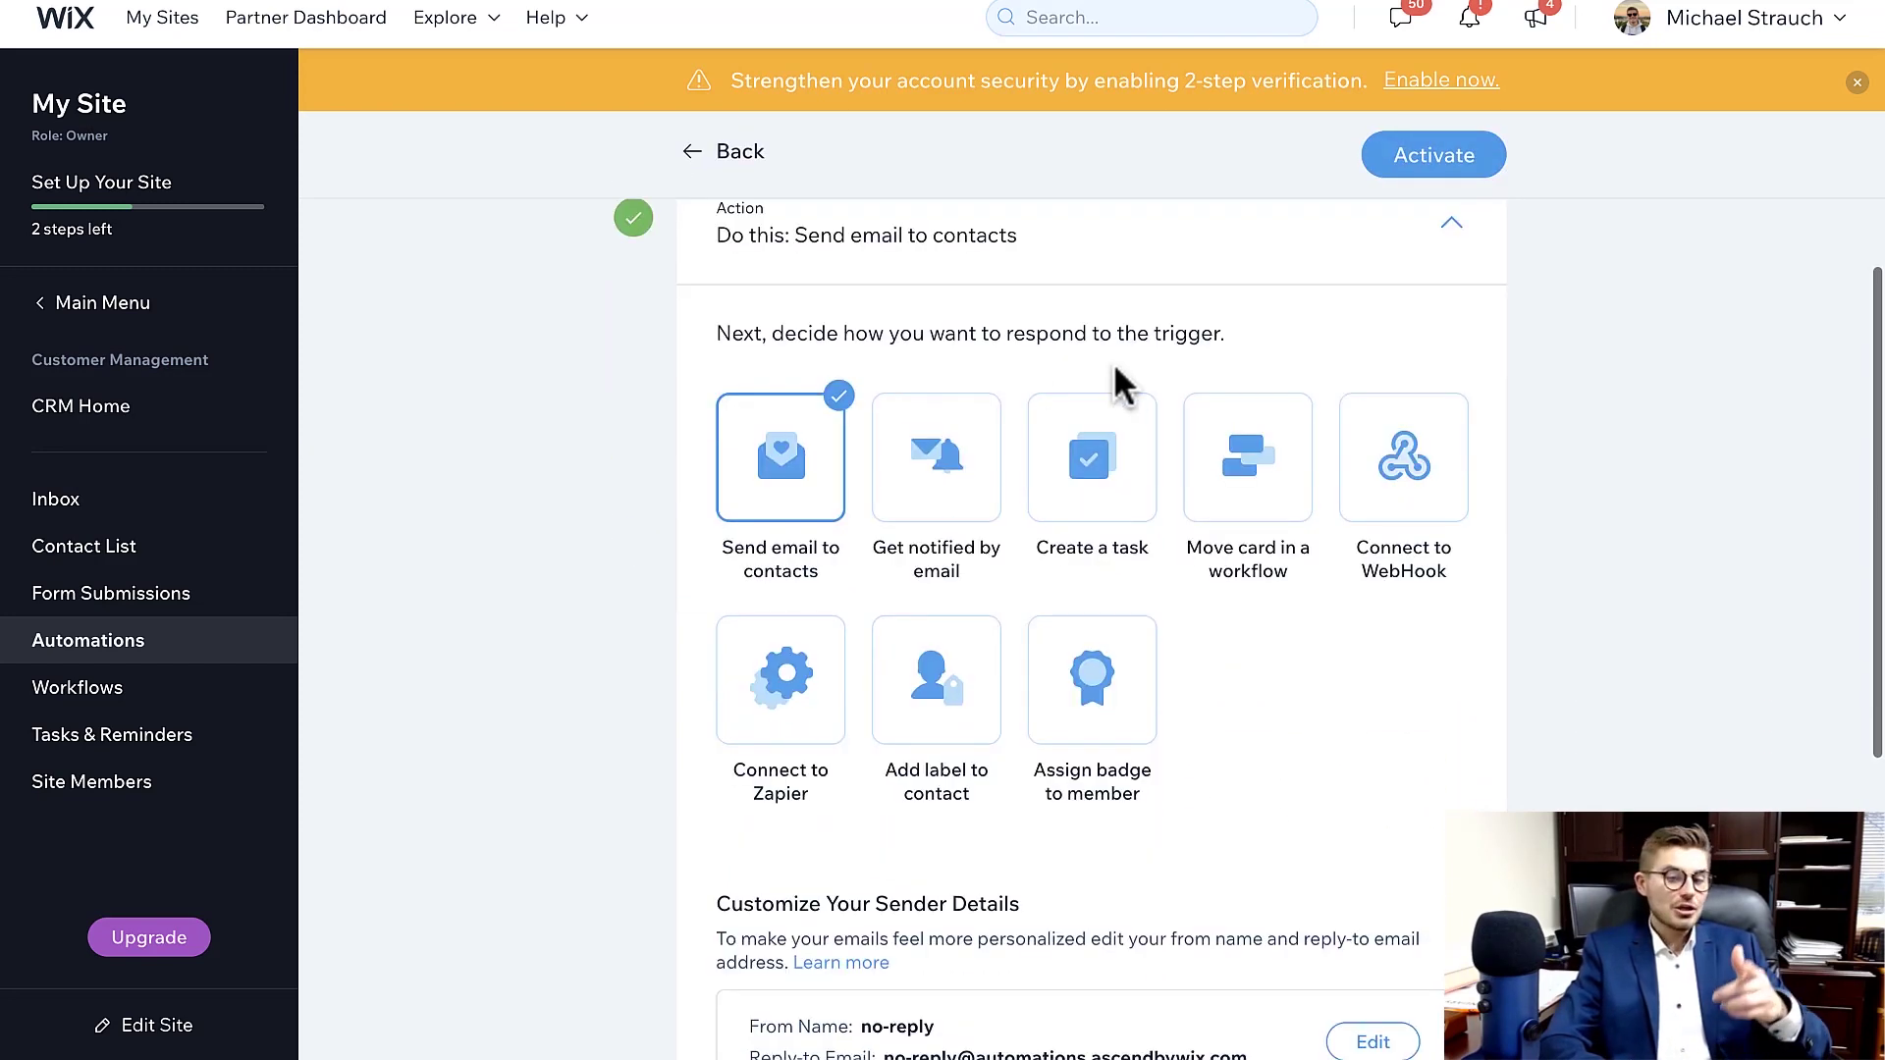
pyautogui.scroll(-1, 1159, 780)
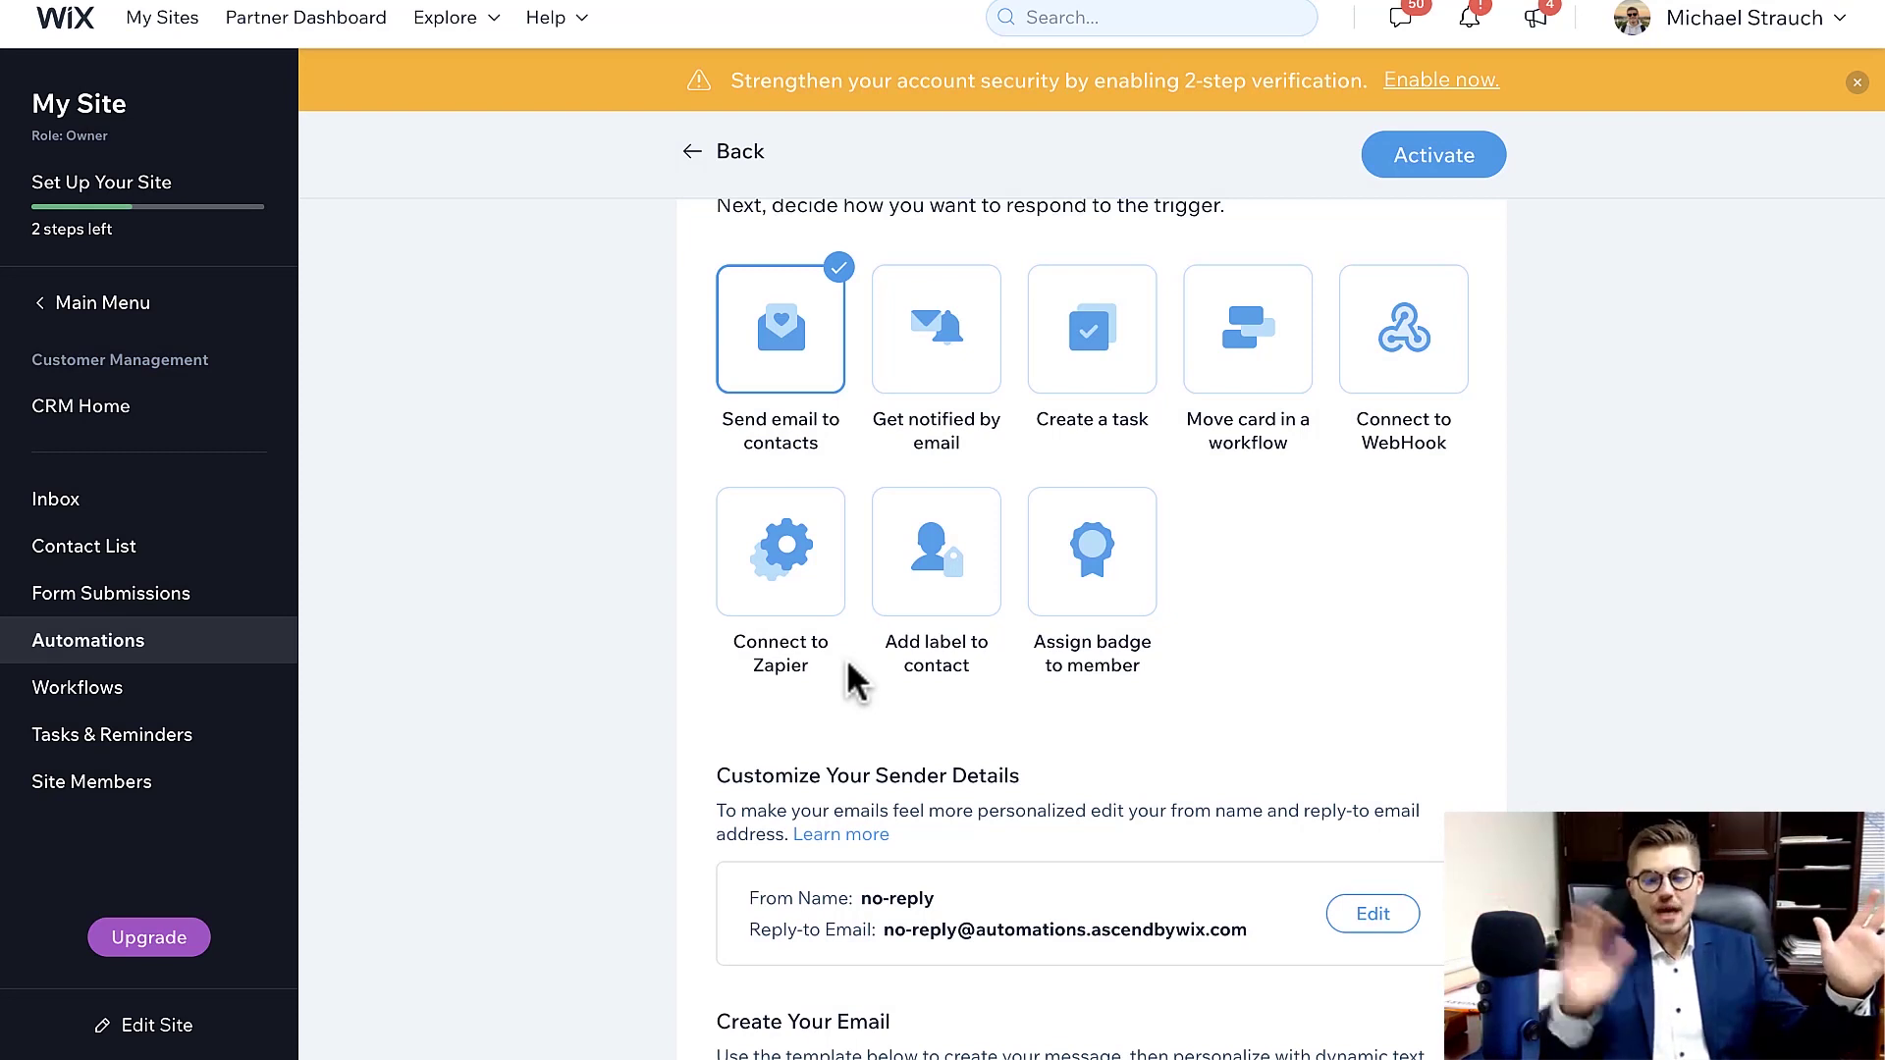
pyautogui.scroll(-1, 864, 638)
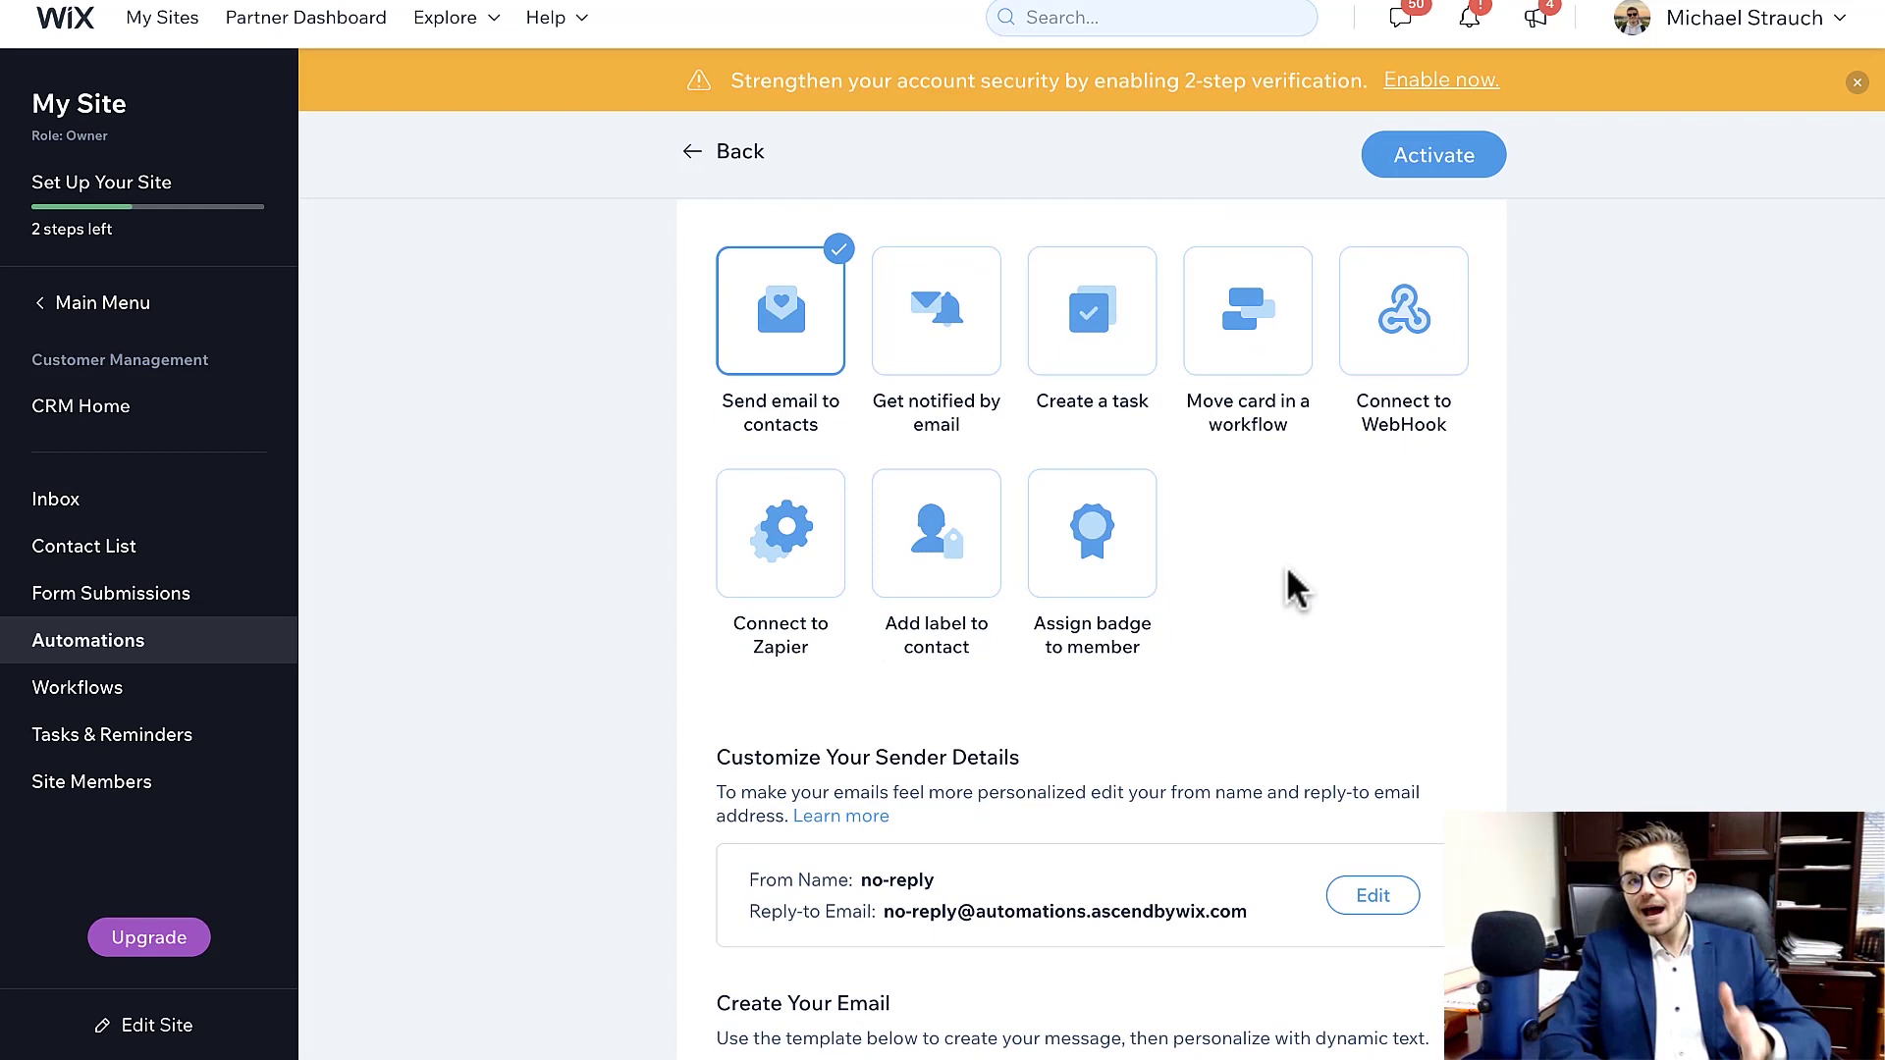
pyautogui.scroll(-1, 1292, 590)
pyautogui.scroll(2, 1292, 589)
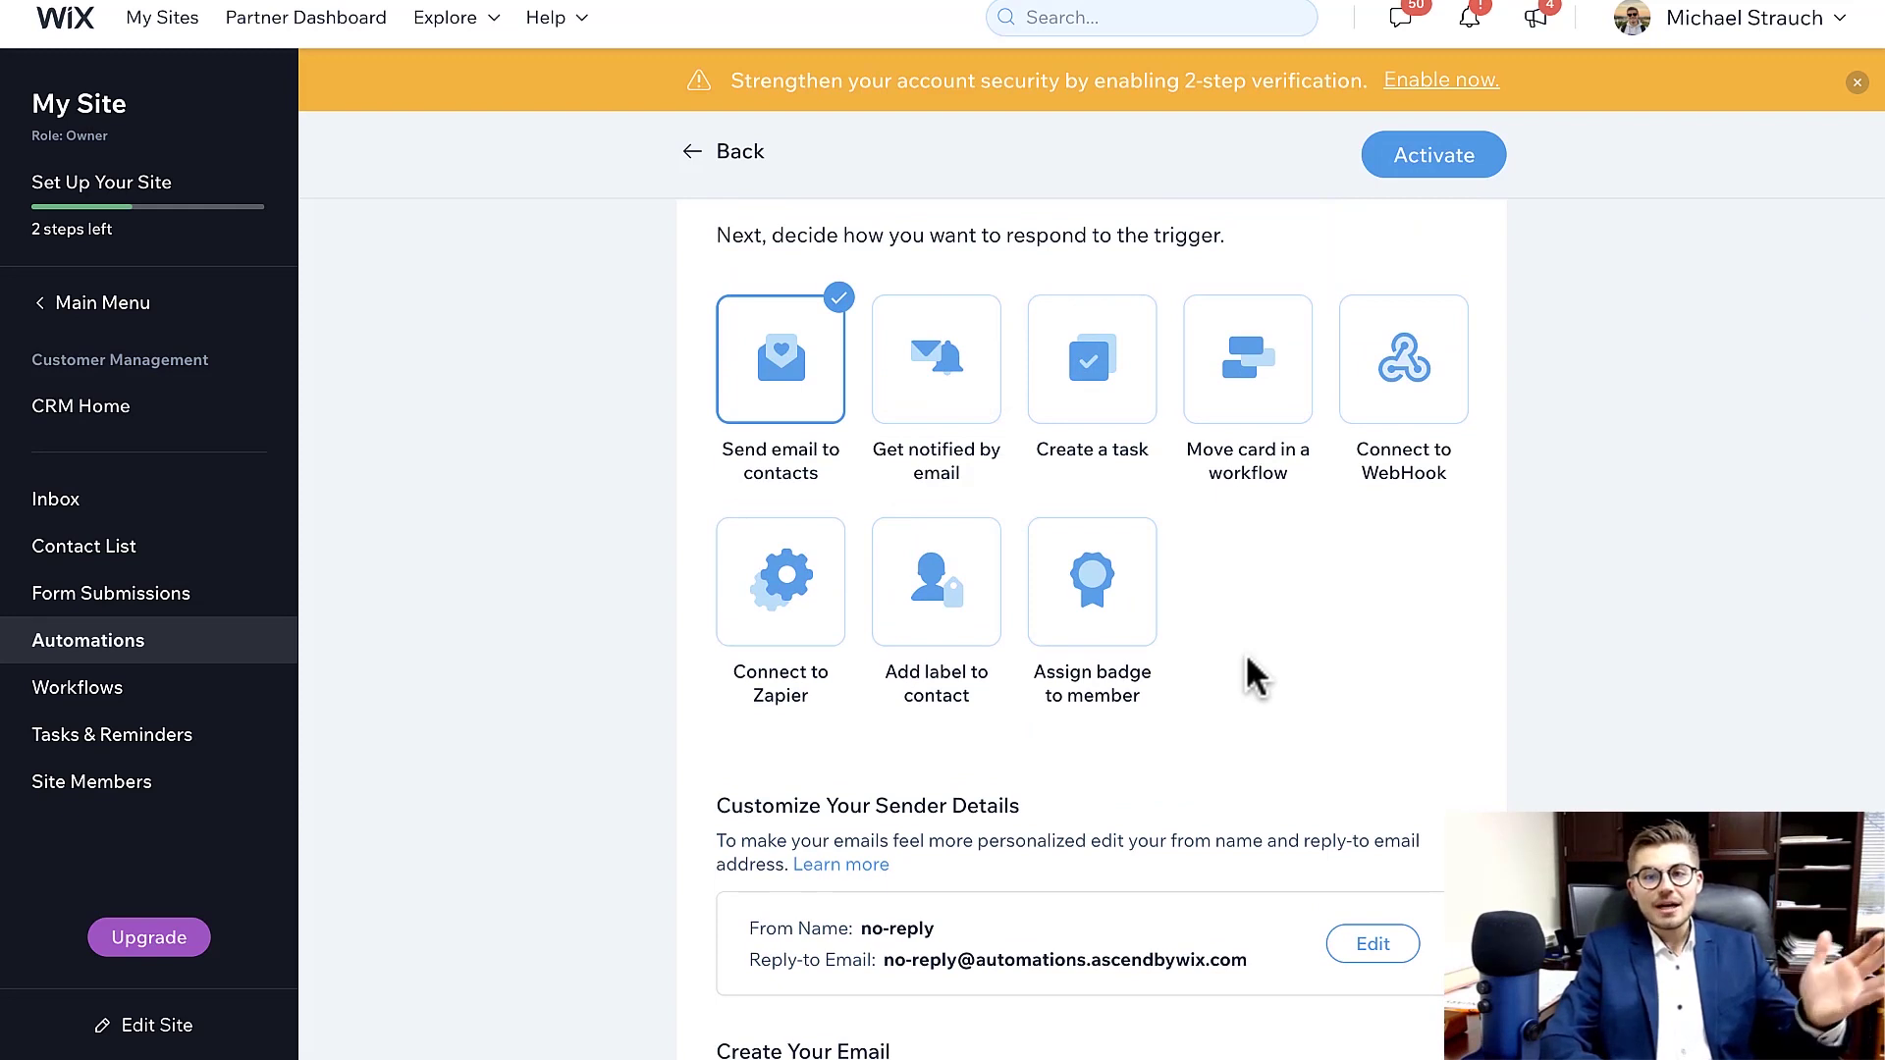
pyautogui.scroll(5, 1252, 667)
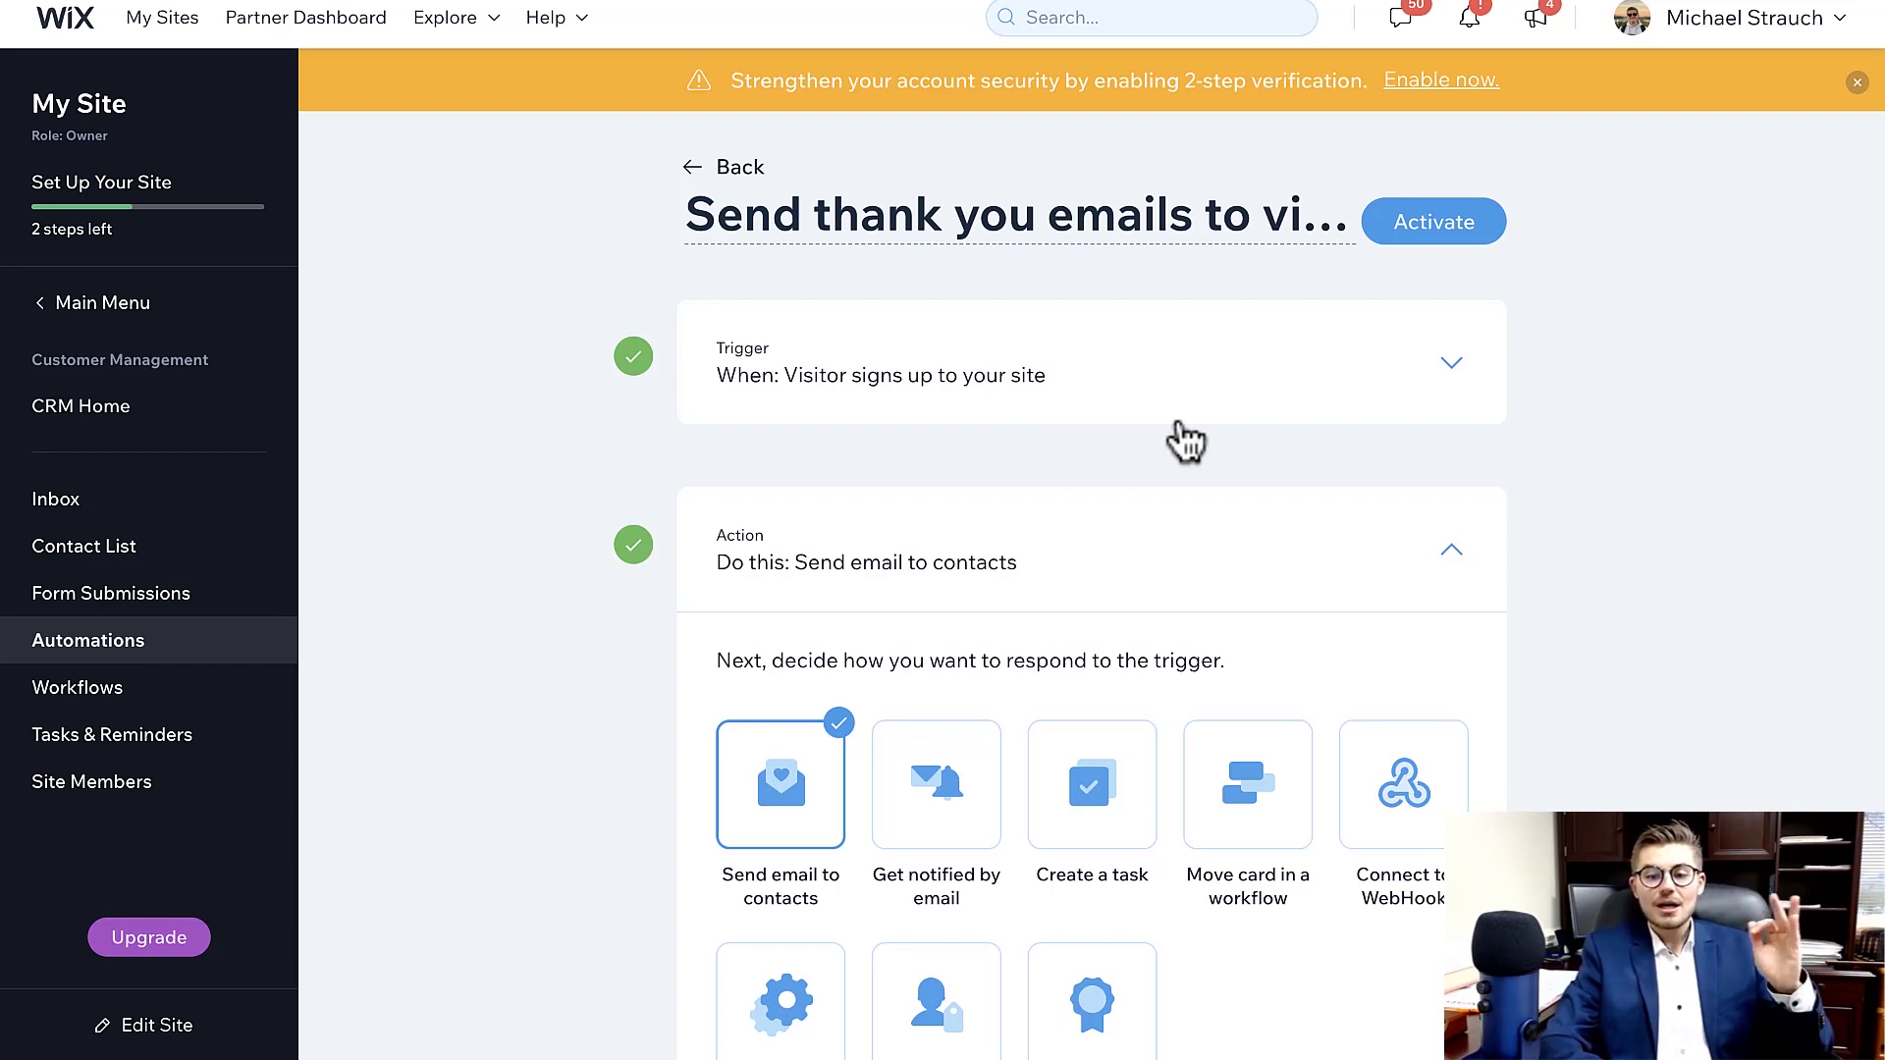
# - Bring the sender details and the 'Thanks For Getting in Touch' email template into view
pyautogui.scroll(-1, 1179, 574)
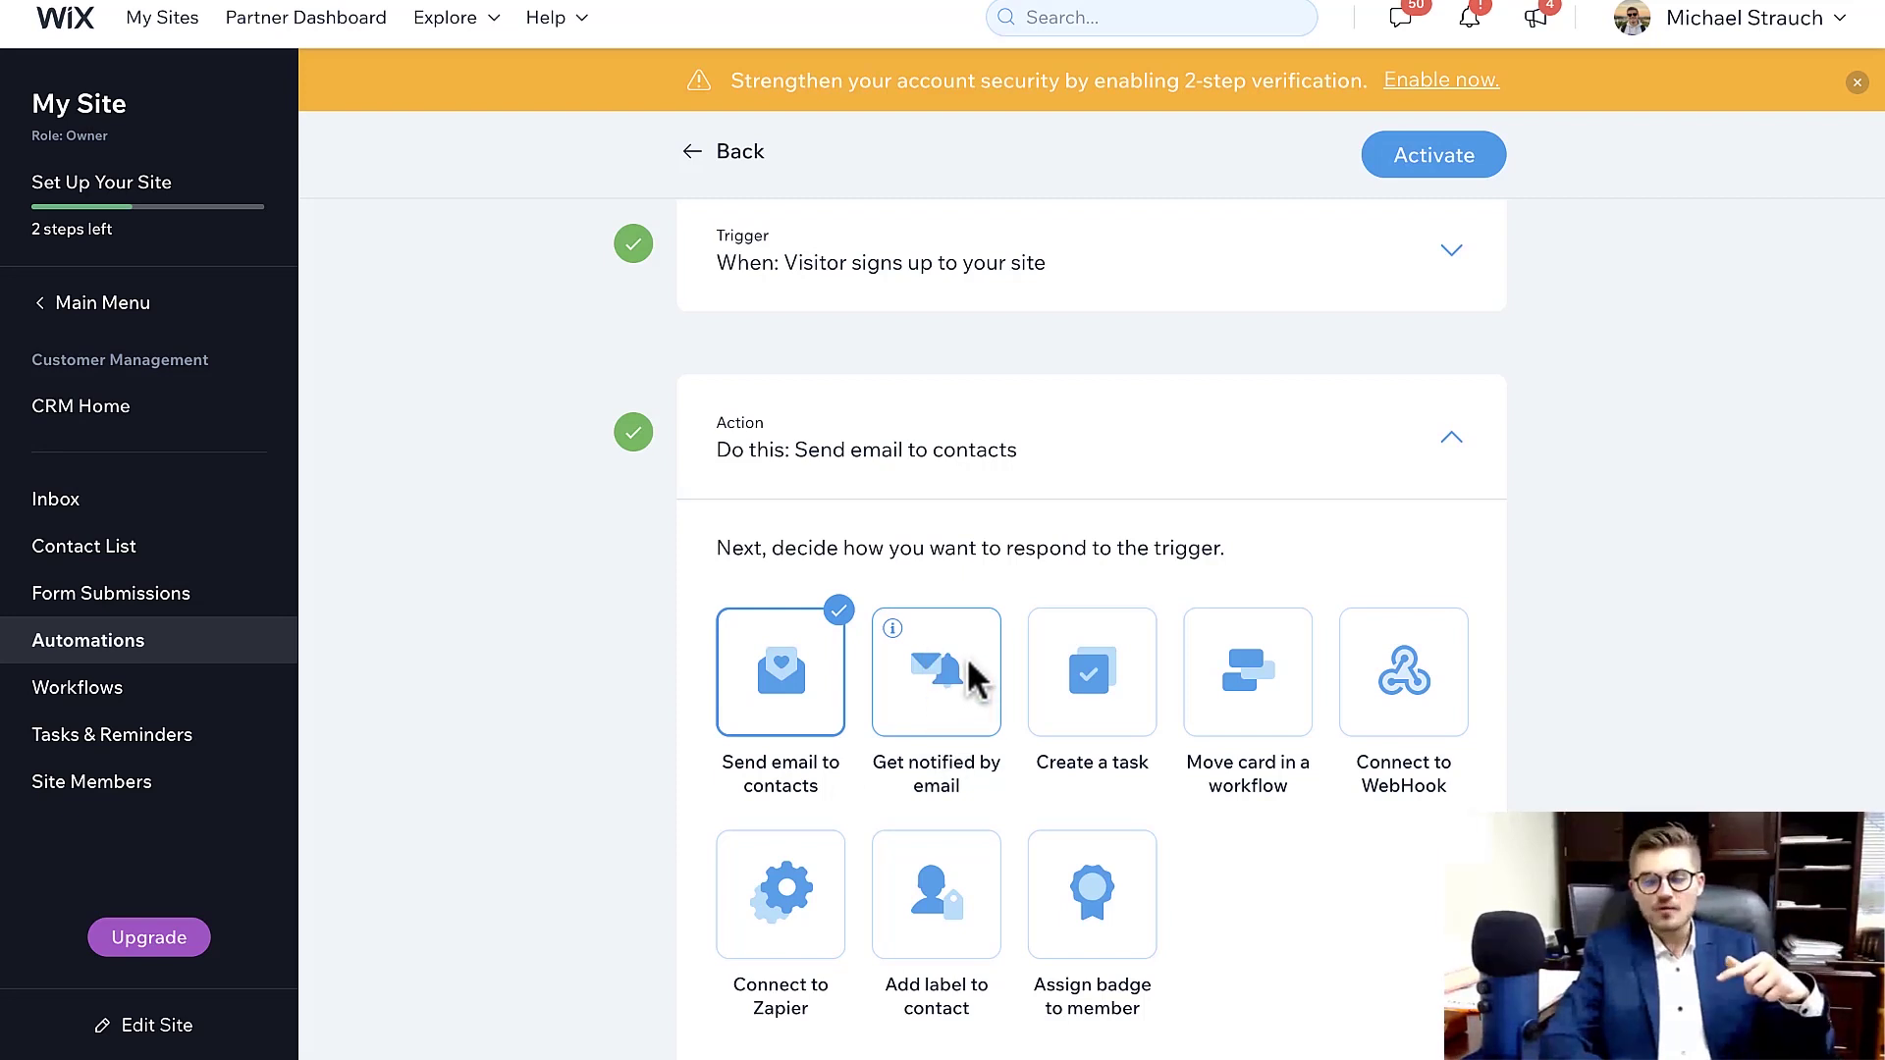
pyautogui.scroll(-2, 1246, 842)
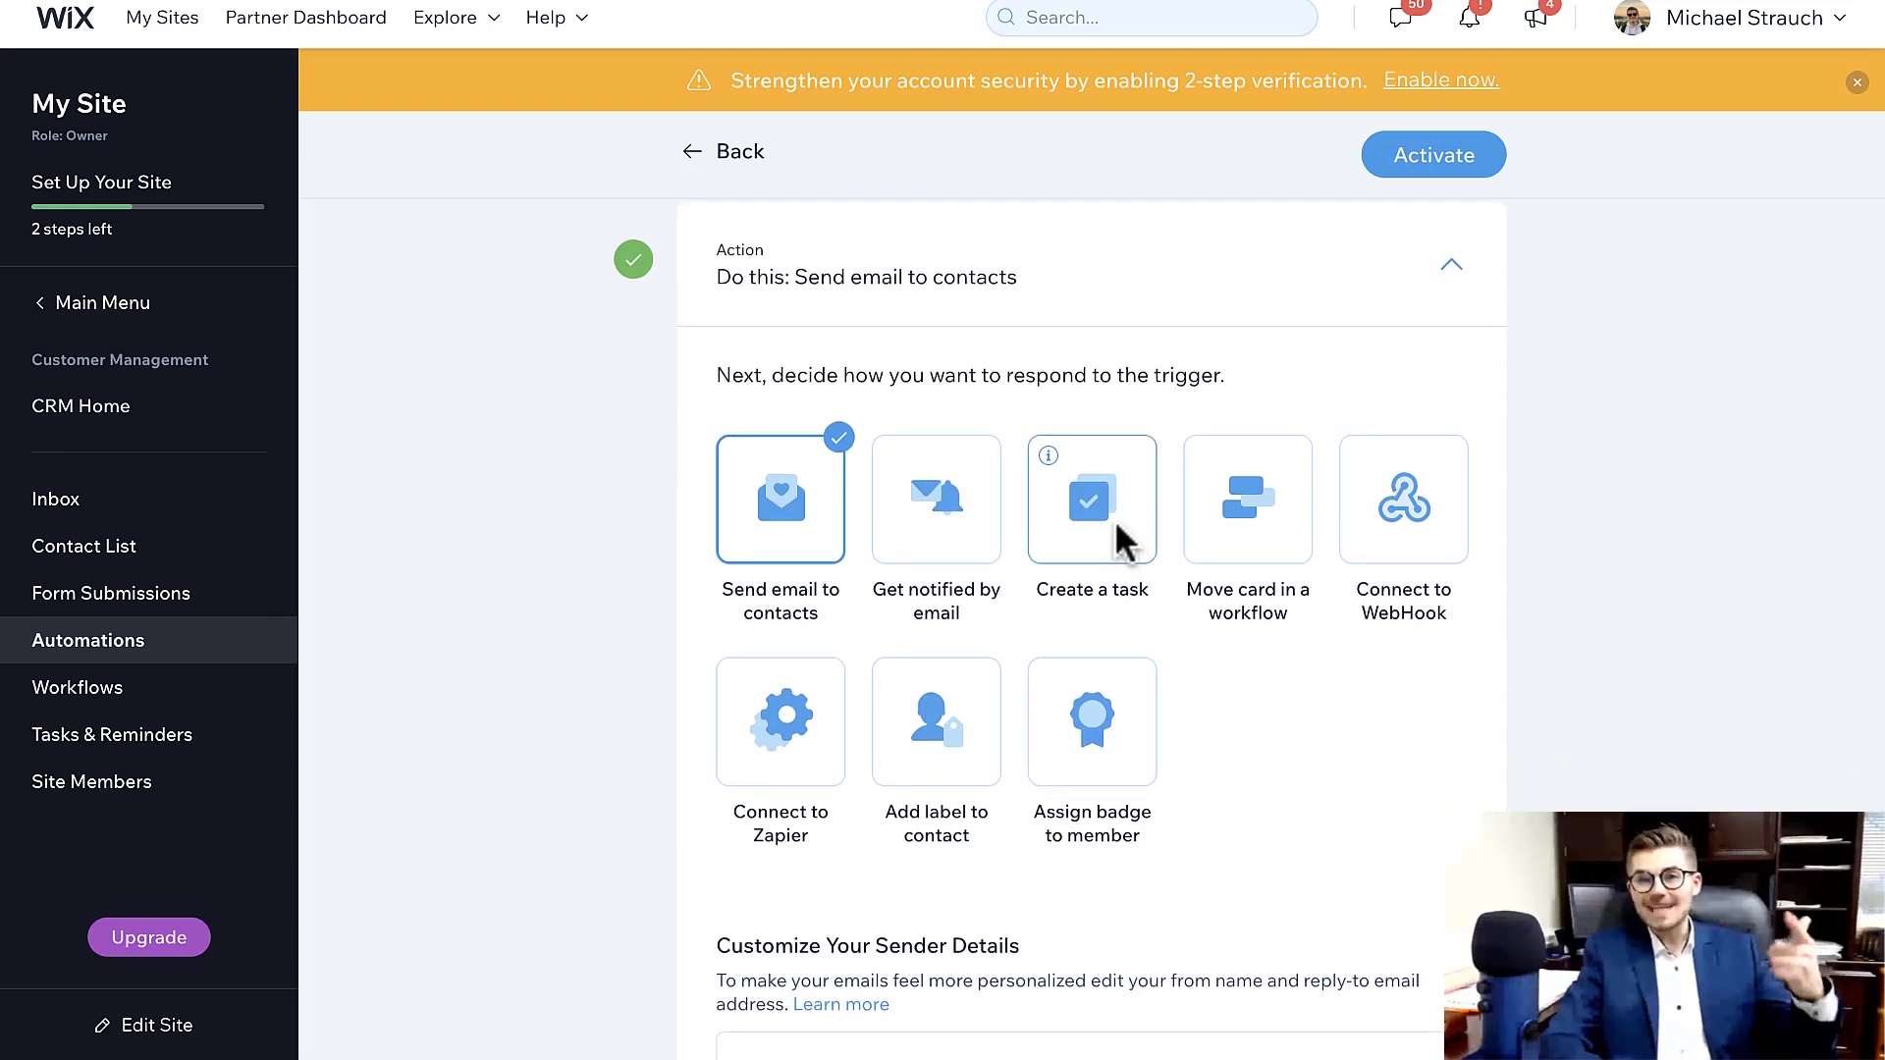
pyautogui.scroll(-2, 1220, 644)
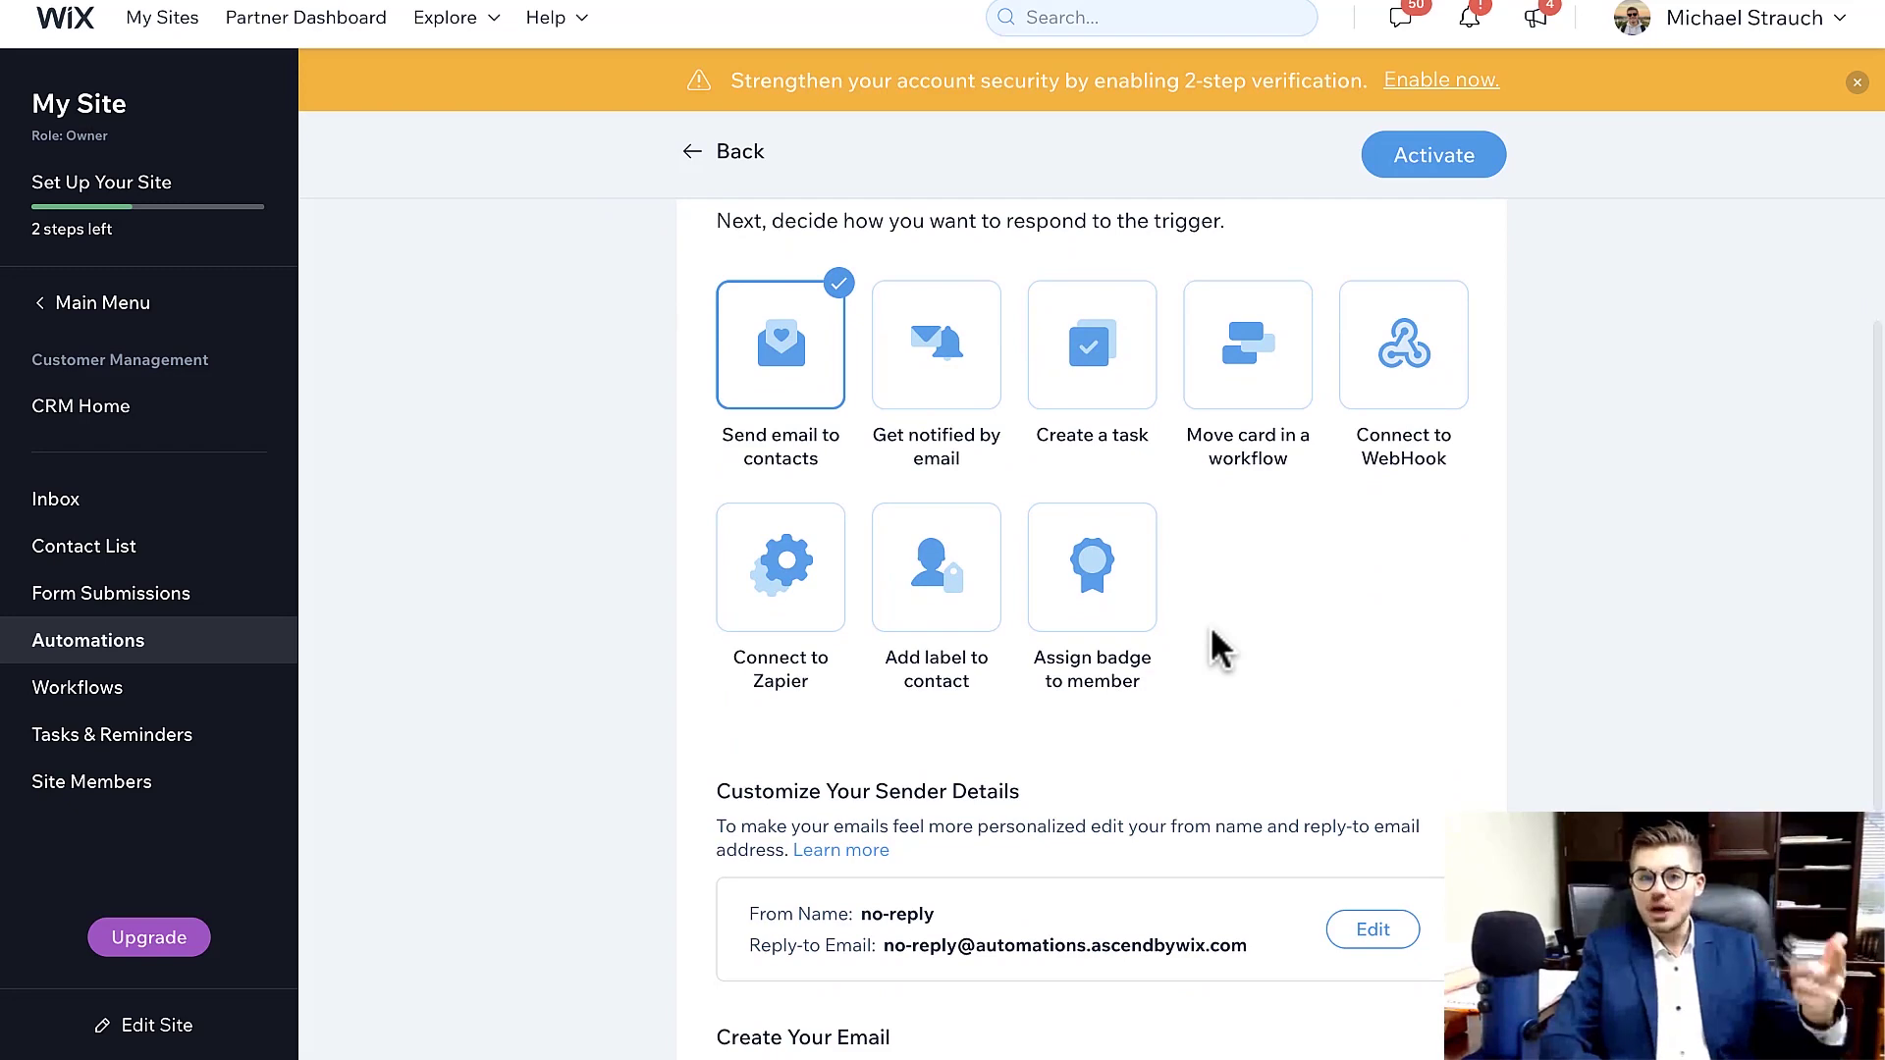
pyautogui.scroll(-5, 1213, 634)
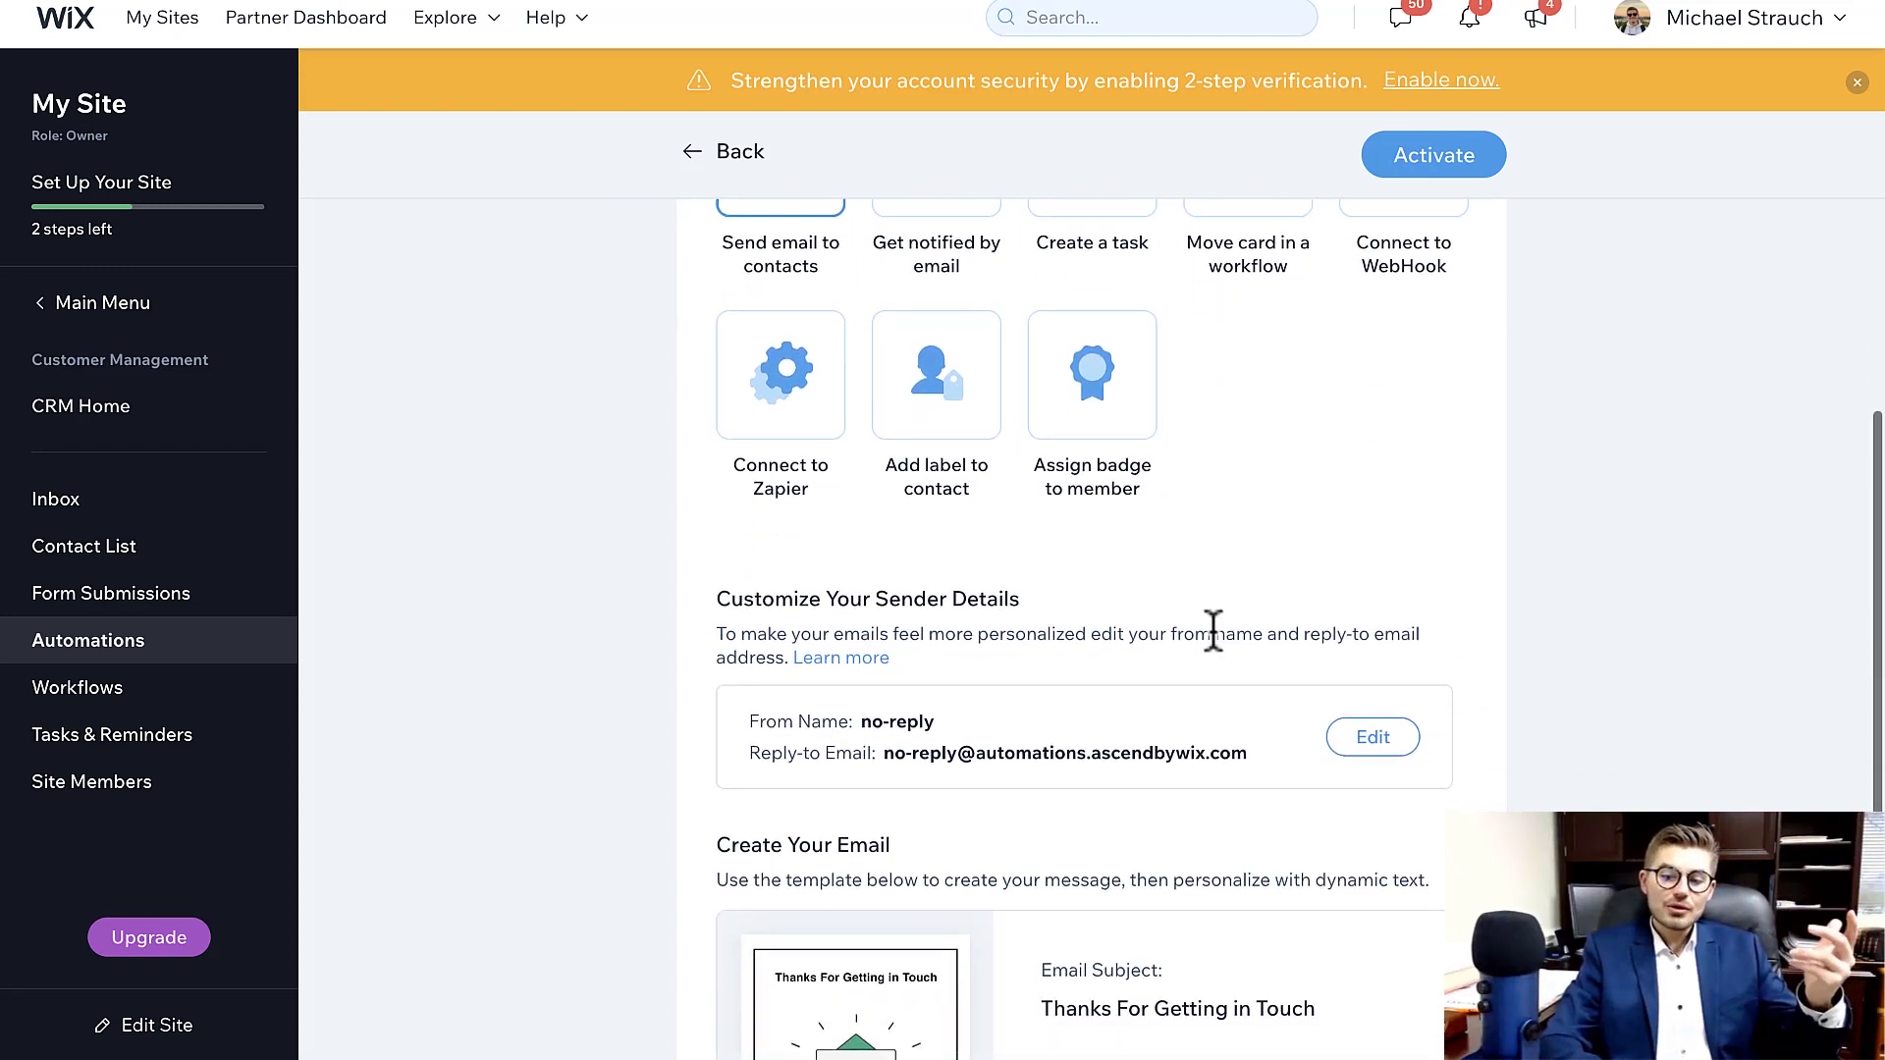
pyautogui.scroll(5, 1209, 625)
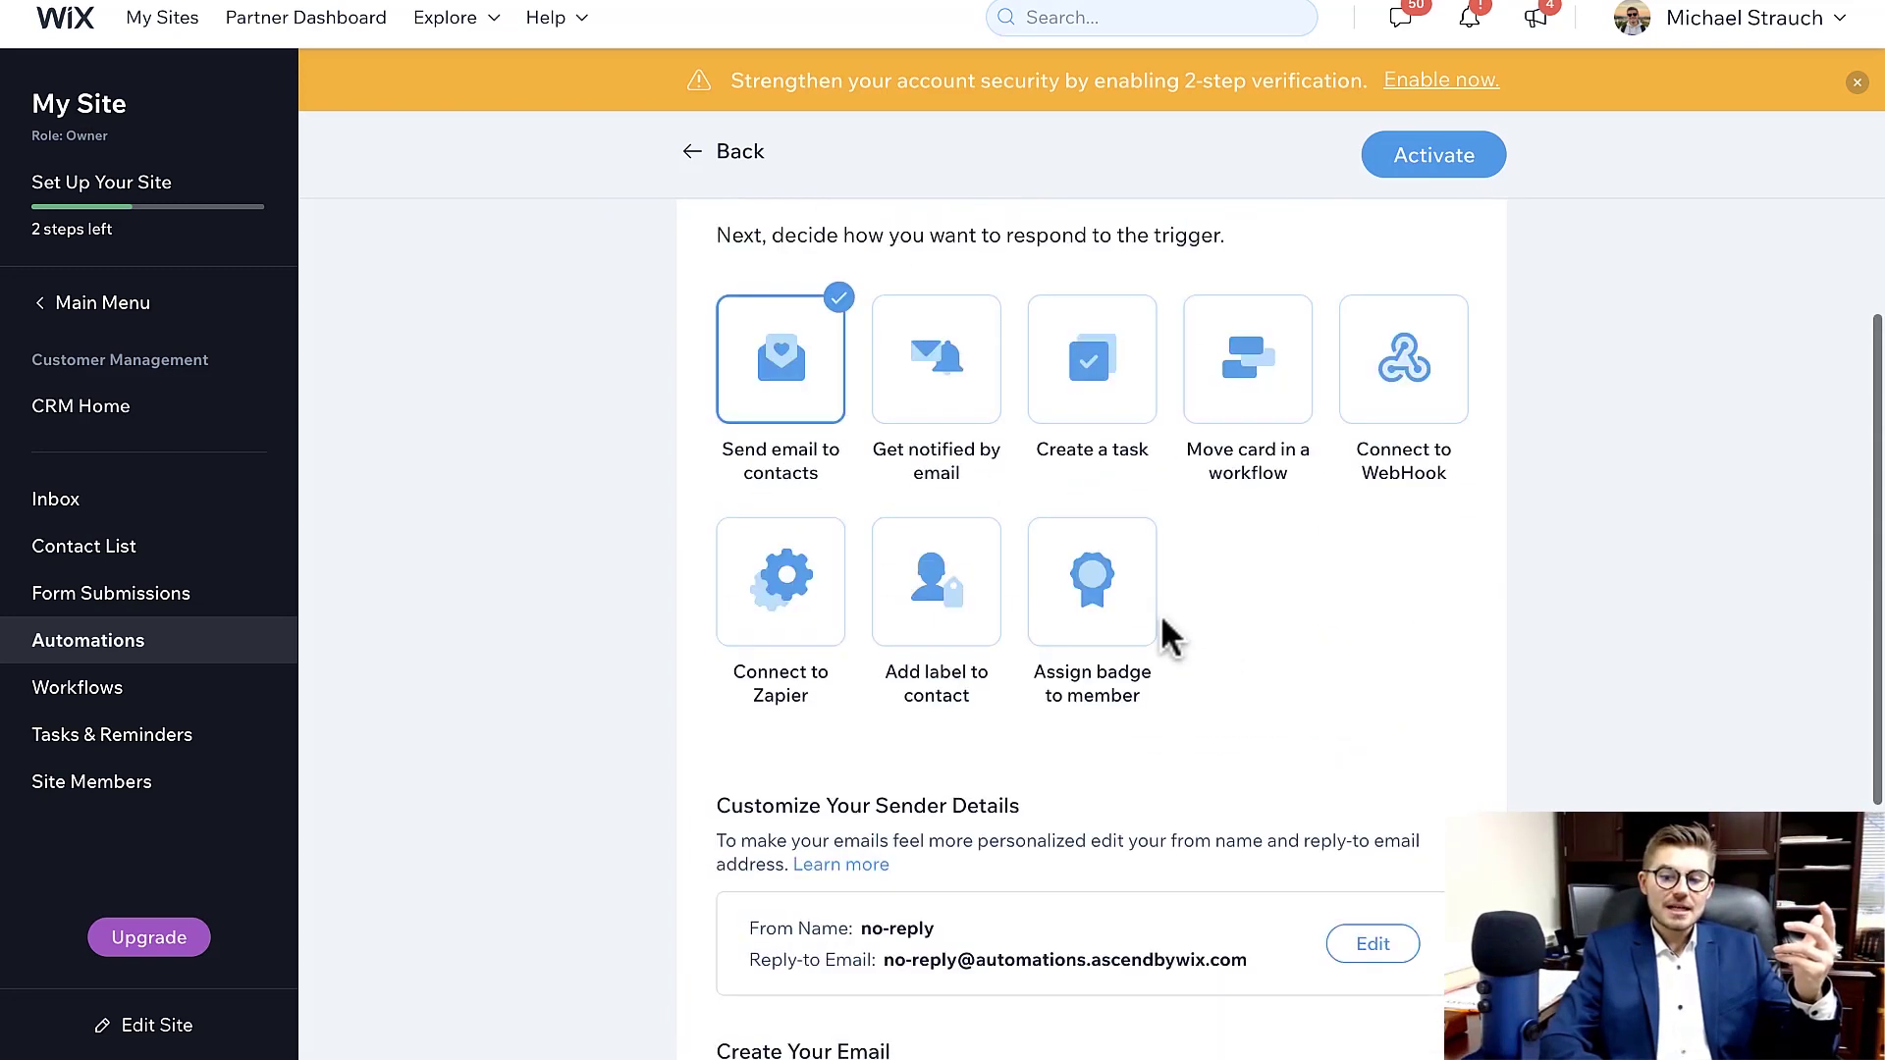
pyautogui.scroll(-5, 1136, 471)
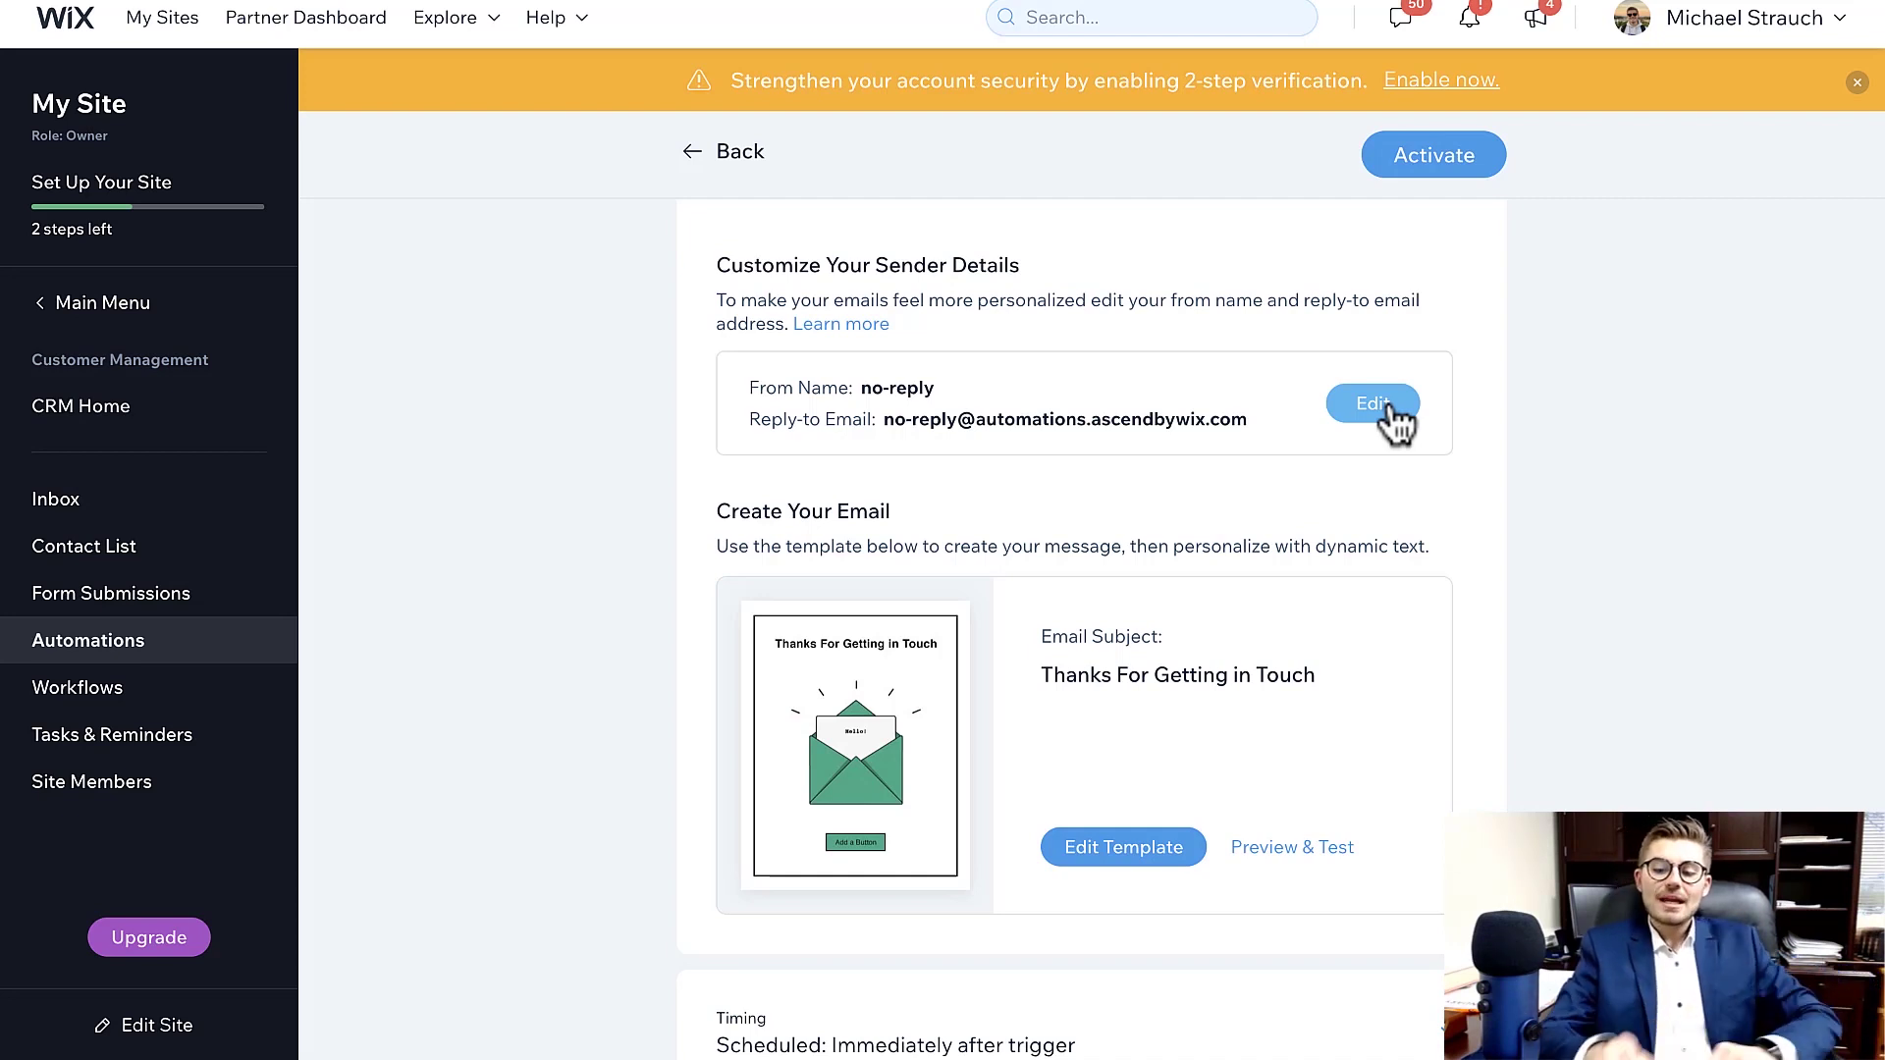
pyautogui.scroll(-2, 1392, 420)
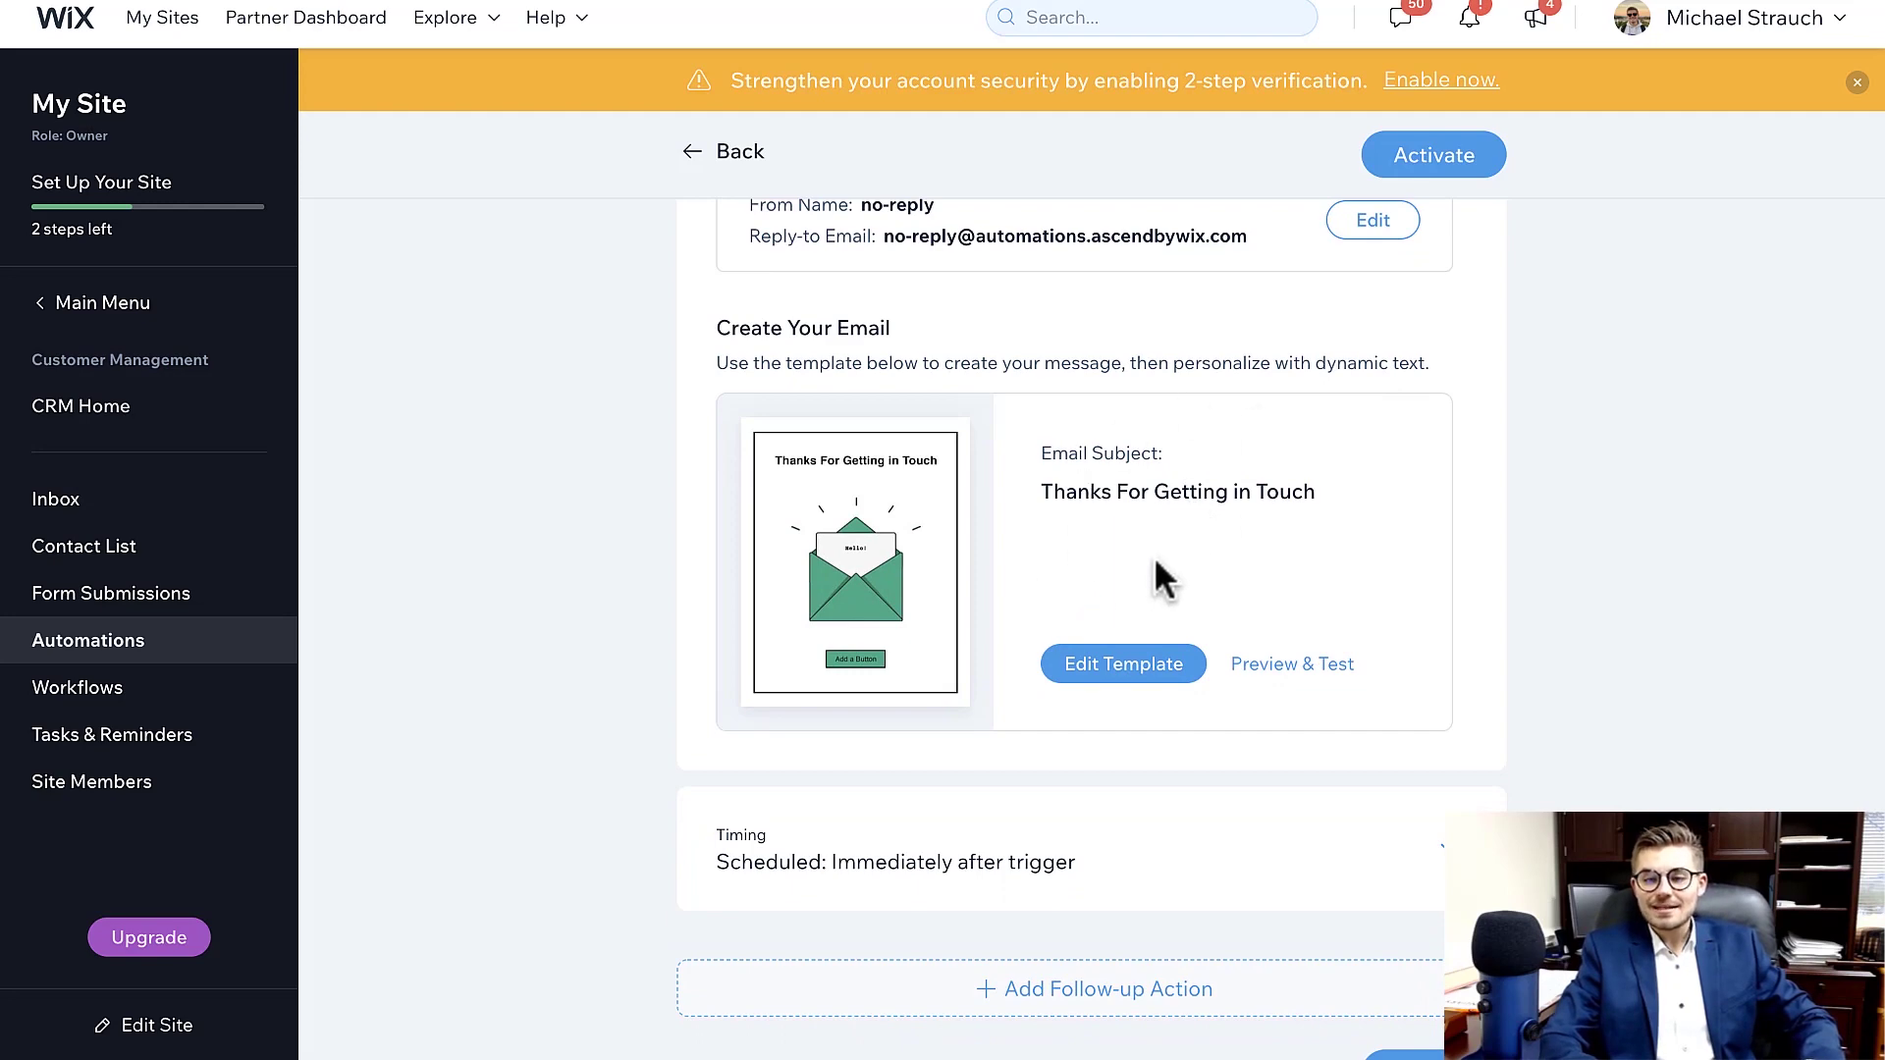
pyautogui.click(1099, 660)
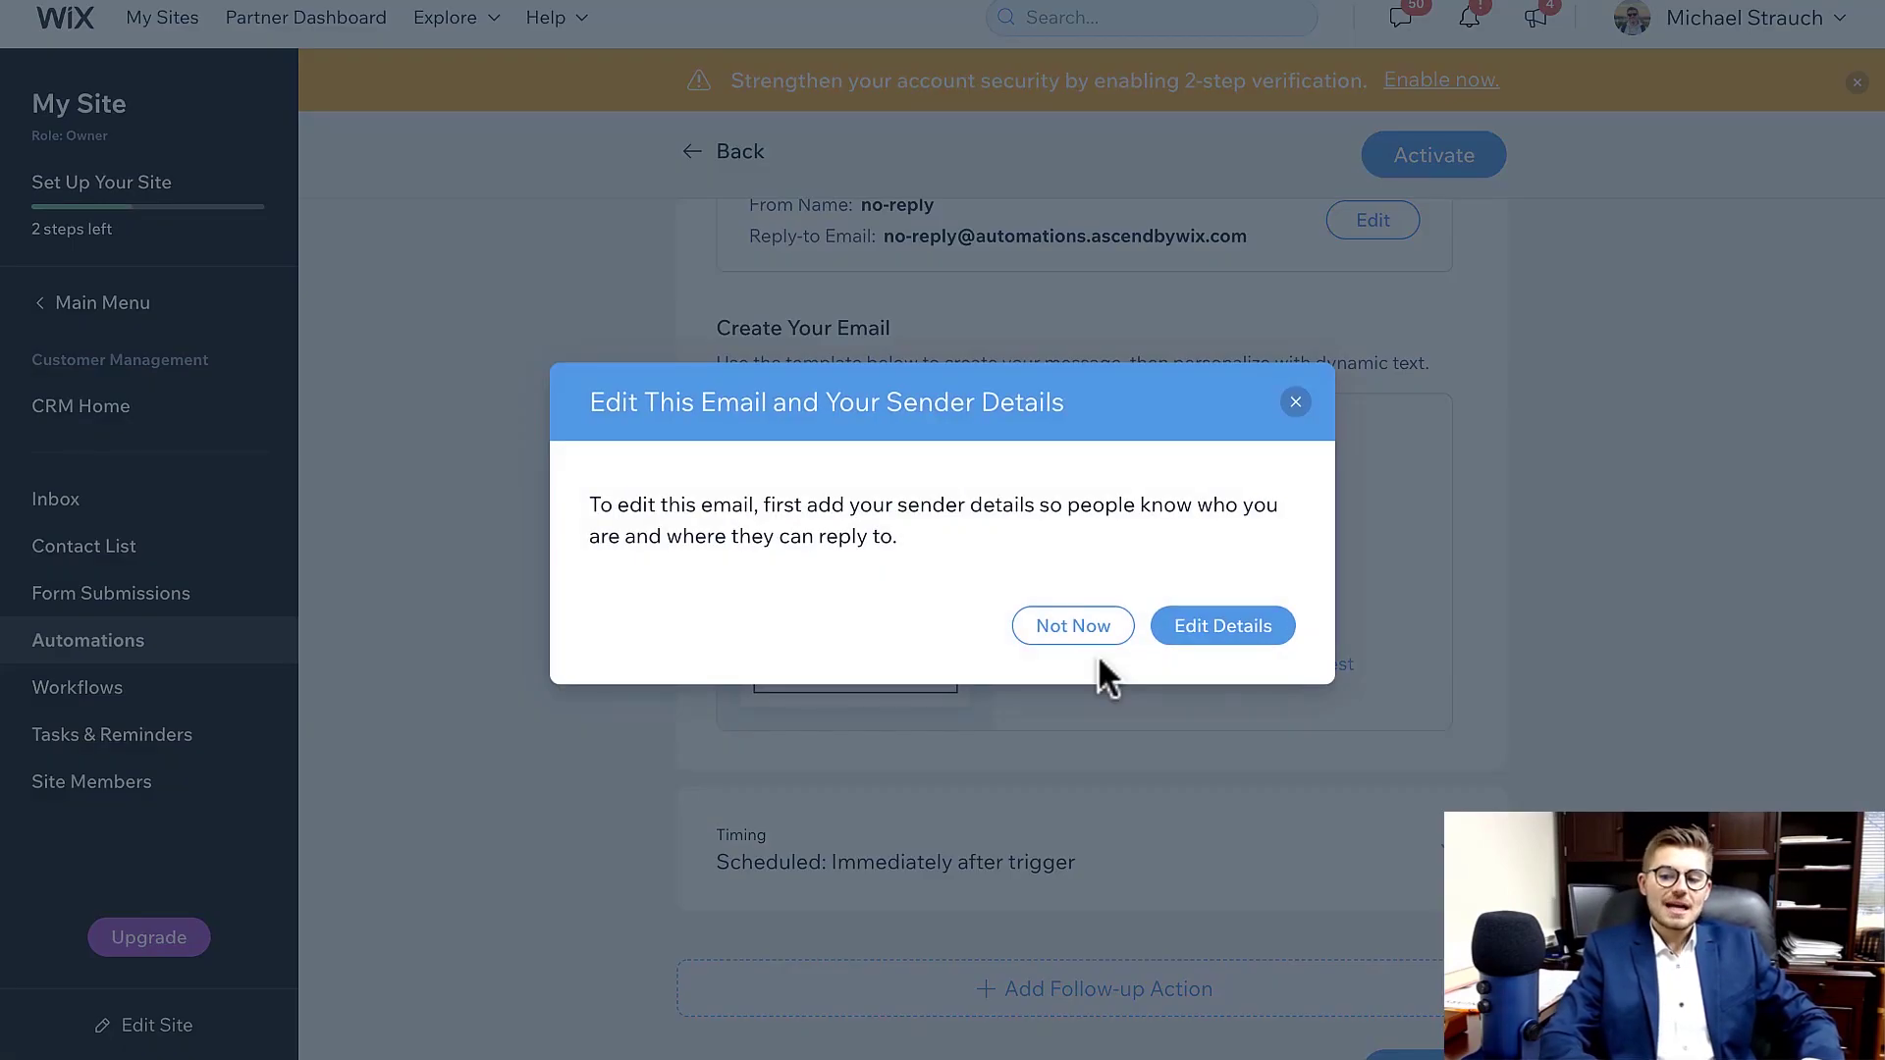
pyautogui.click(1241, 628)
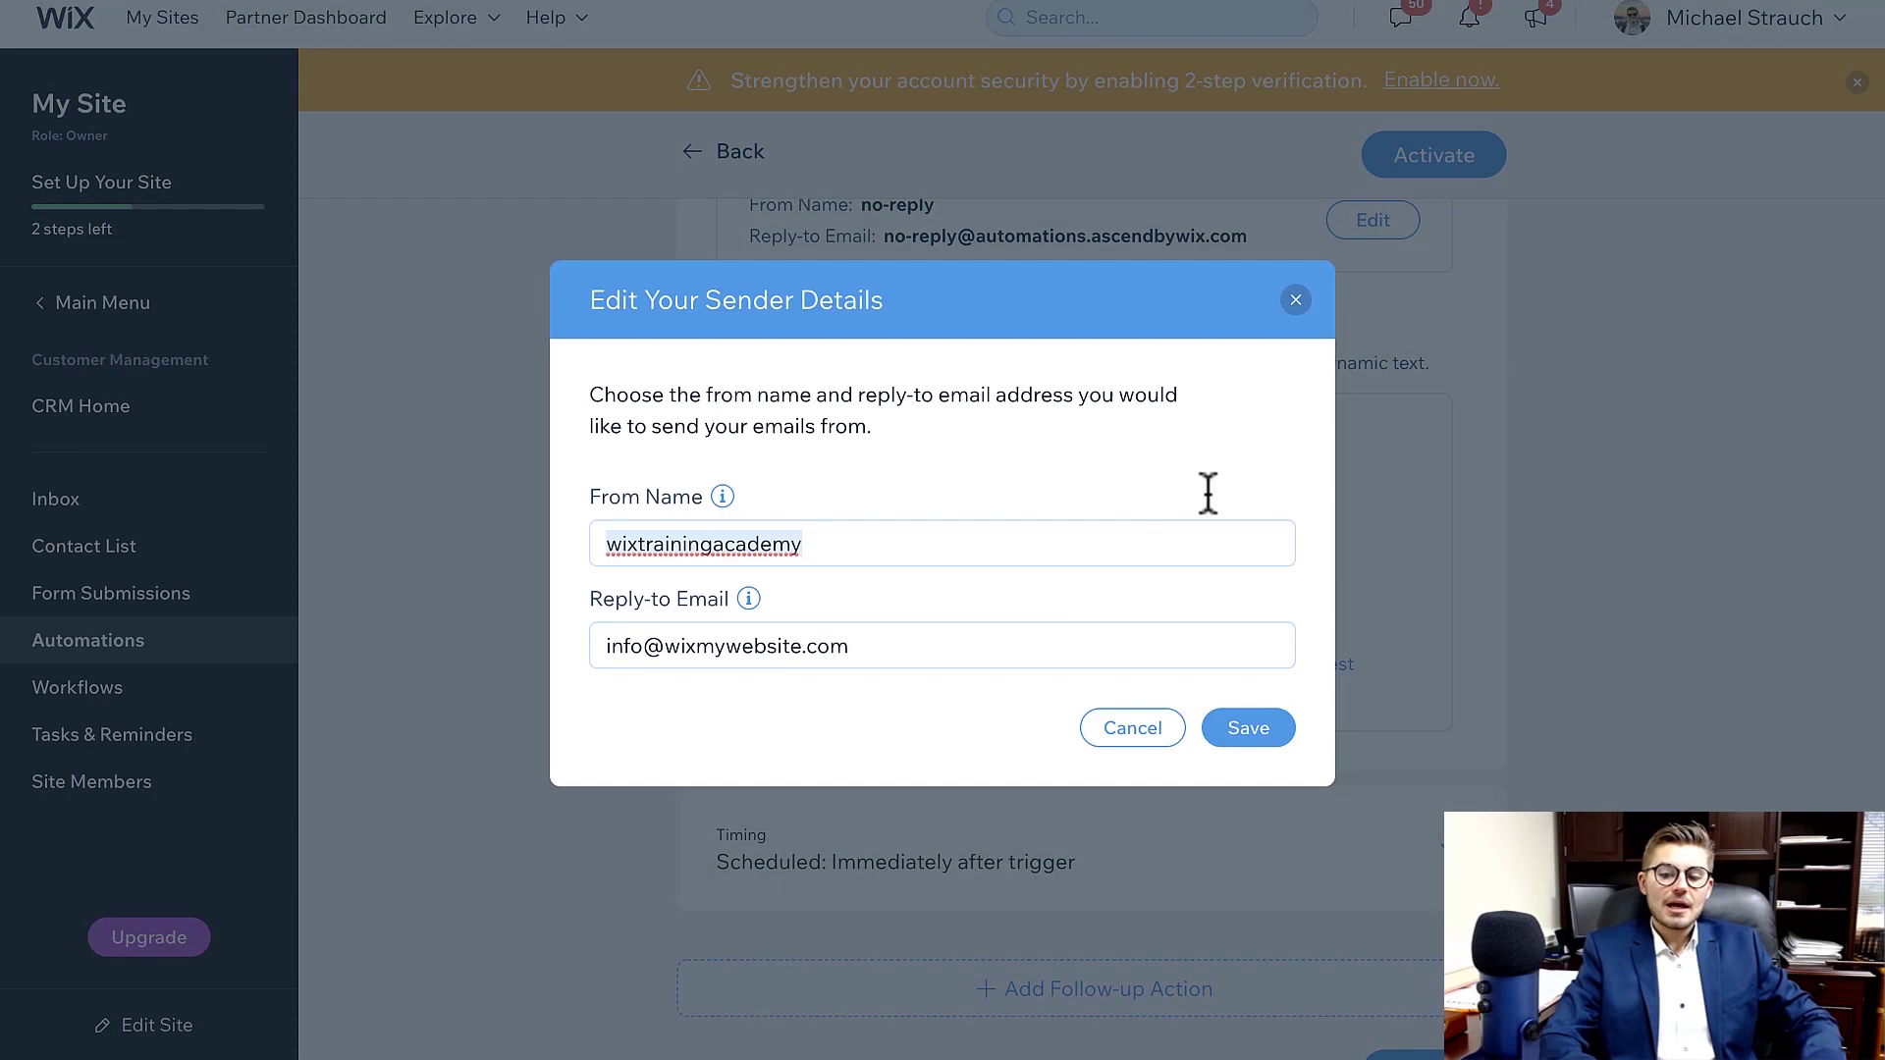
pyautogui.click(1296, 300)
pyautogui.scroll(2, 1439, 539)
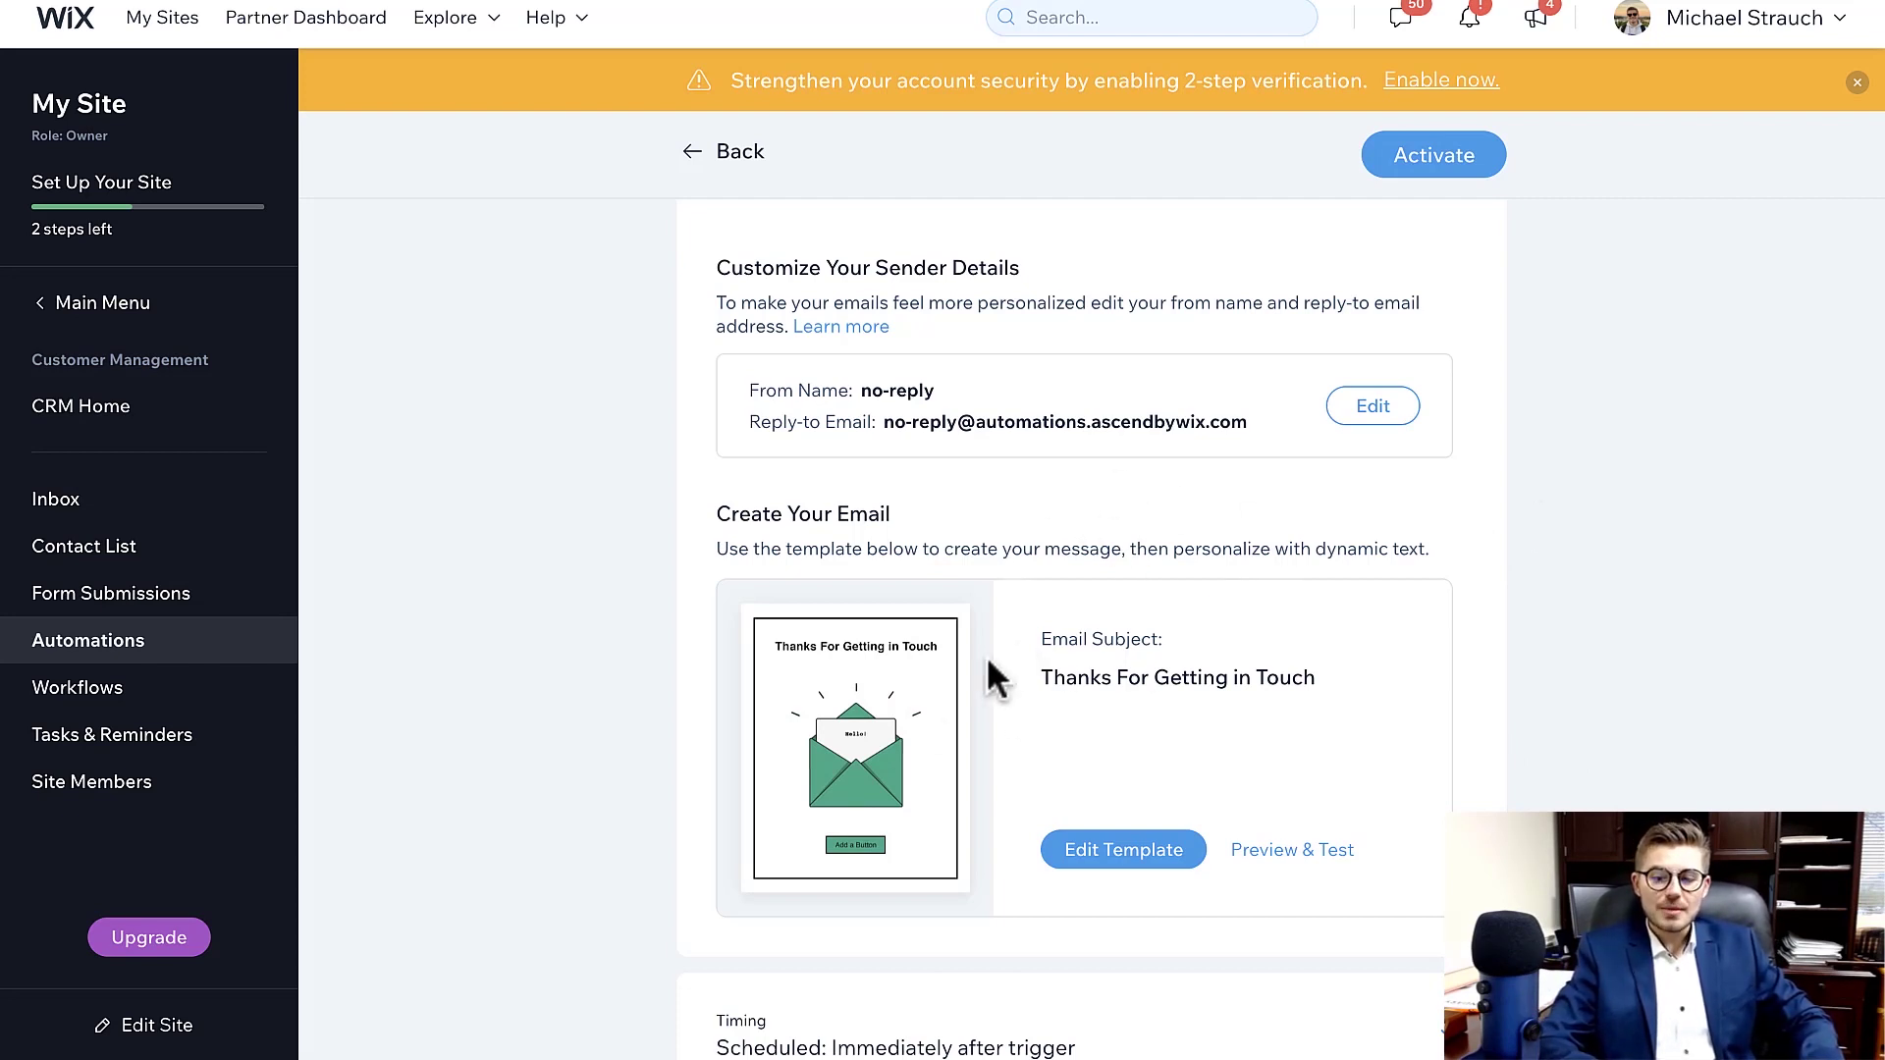
# - Preview the thank-you email and check where its Add a Button link leads
pyautogui.scroll(-1, 942, 758)
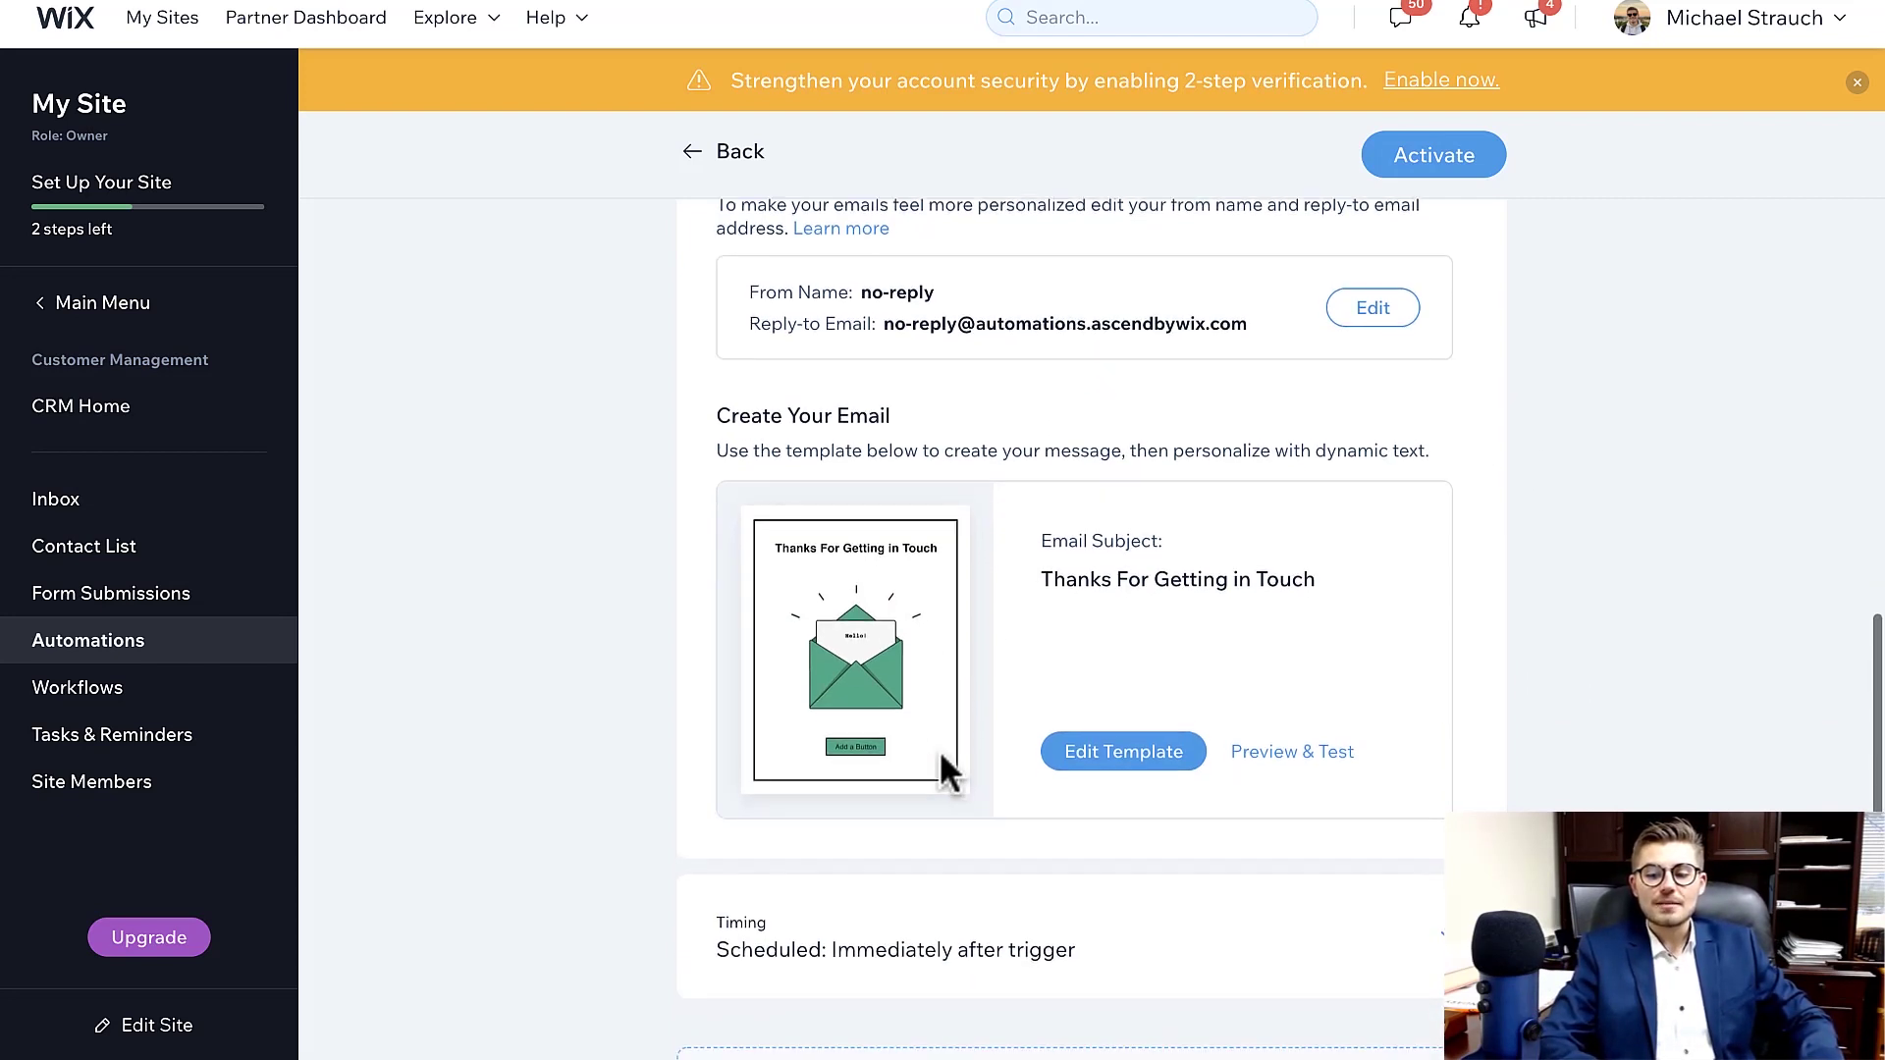
pyautogui.click(1304, 762)
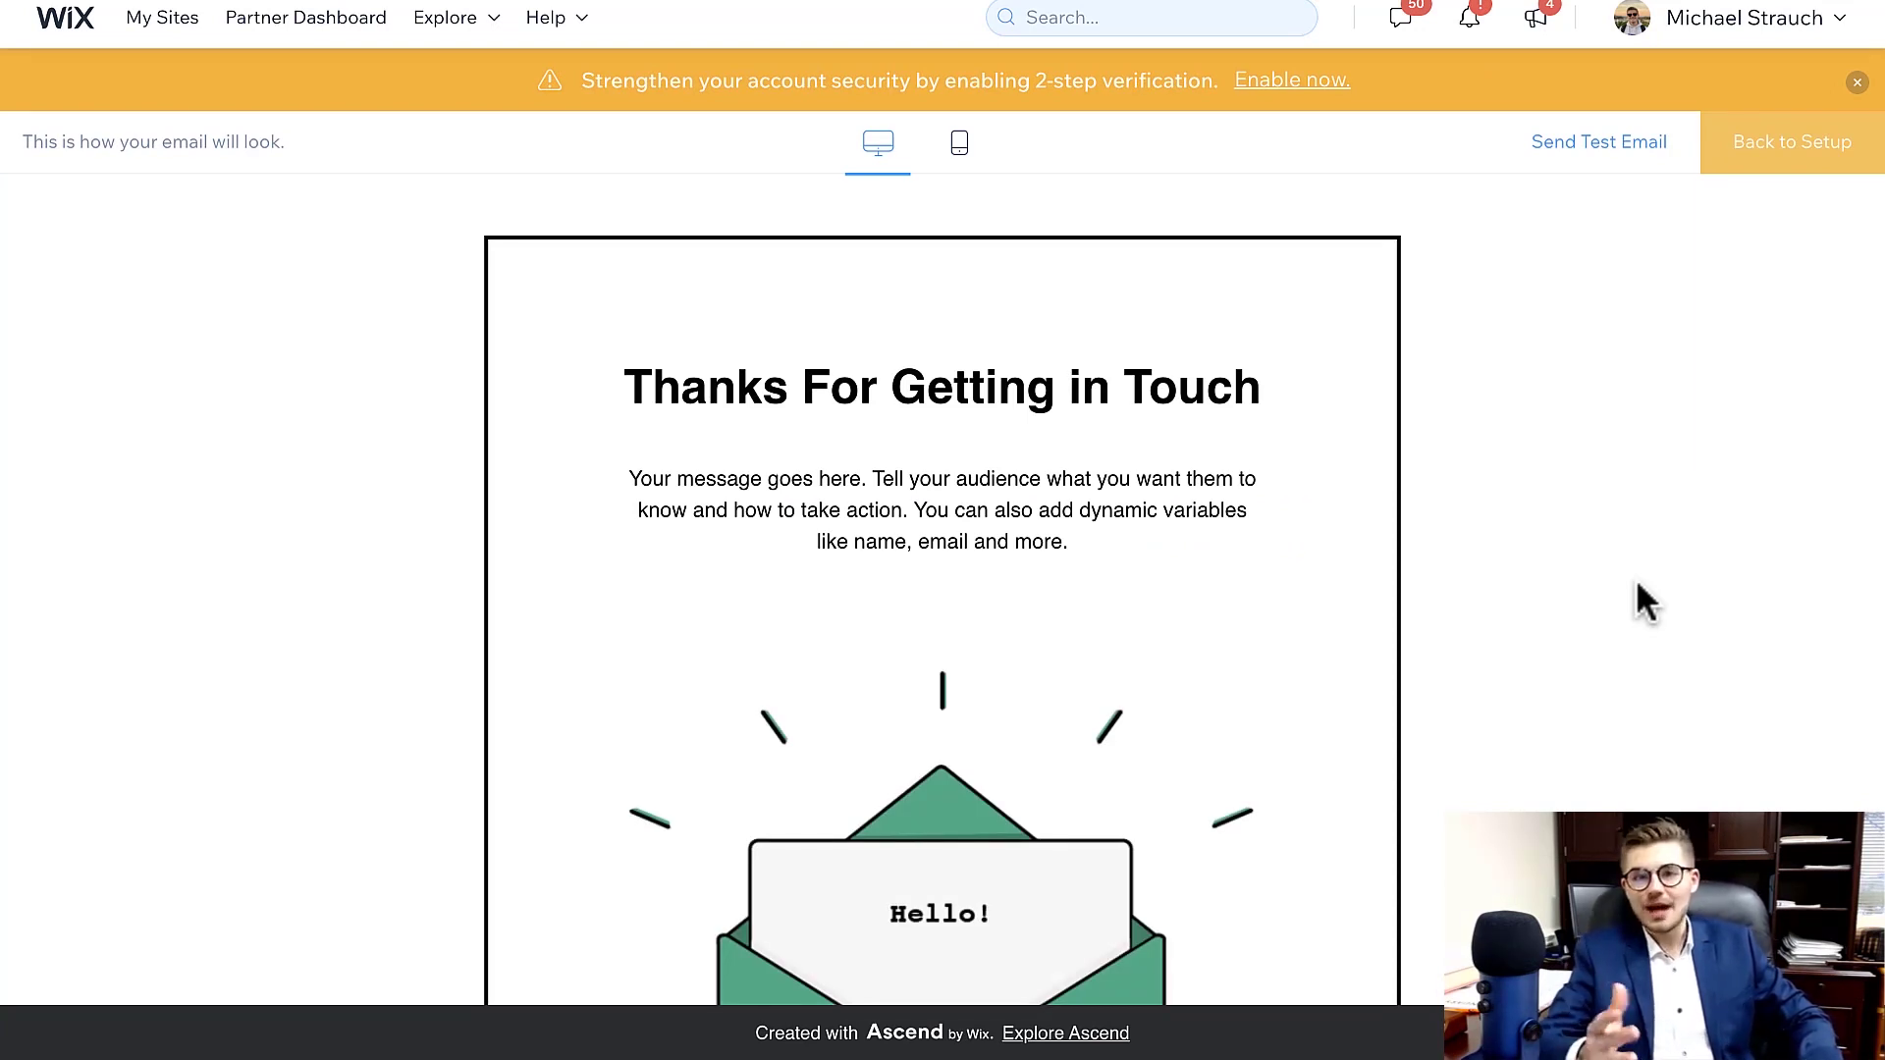
pyautogui.scroll(-5, 1636, 585)
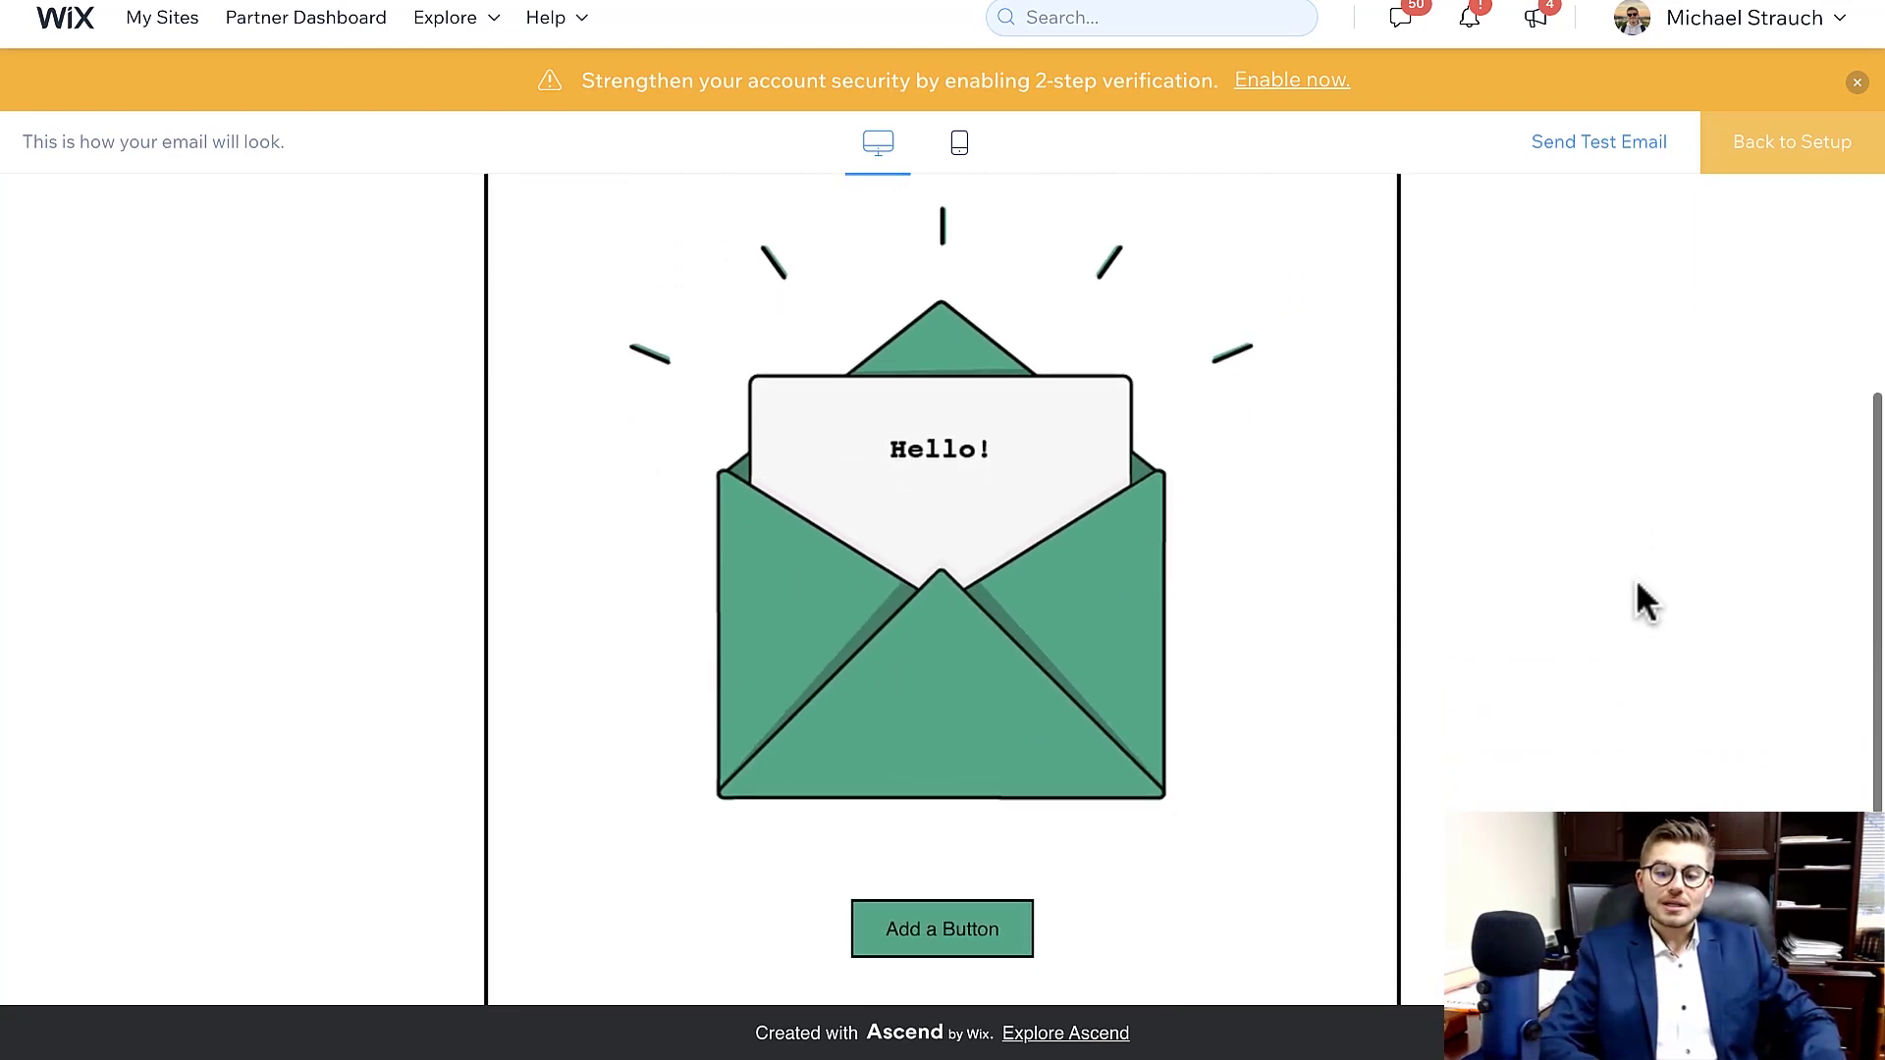
pyautogui.scroll(-2, 1638, 587)
pyautogui.scroll(2, 1212, 666)
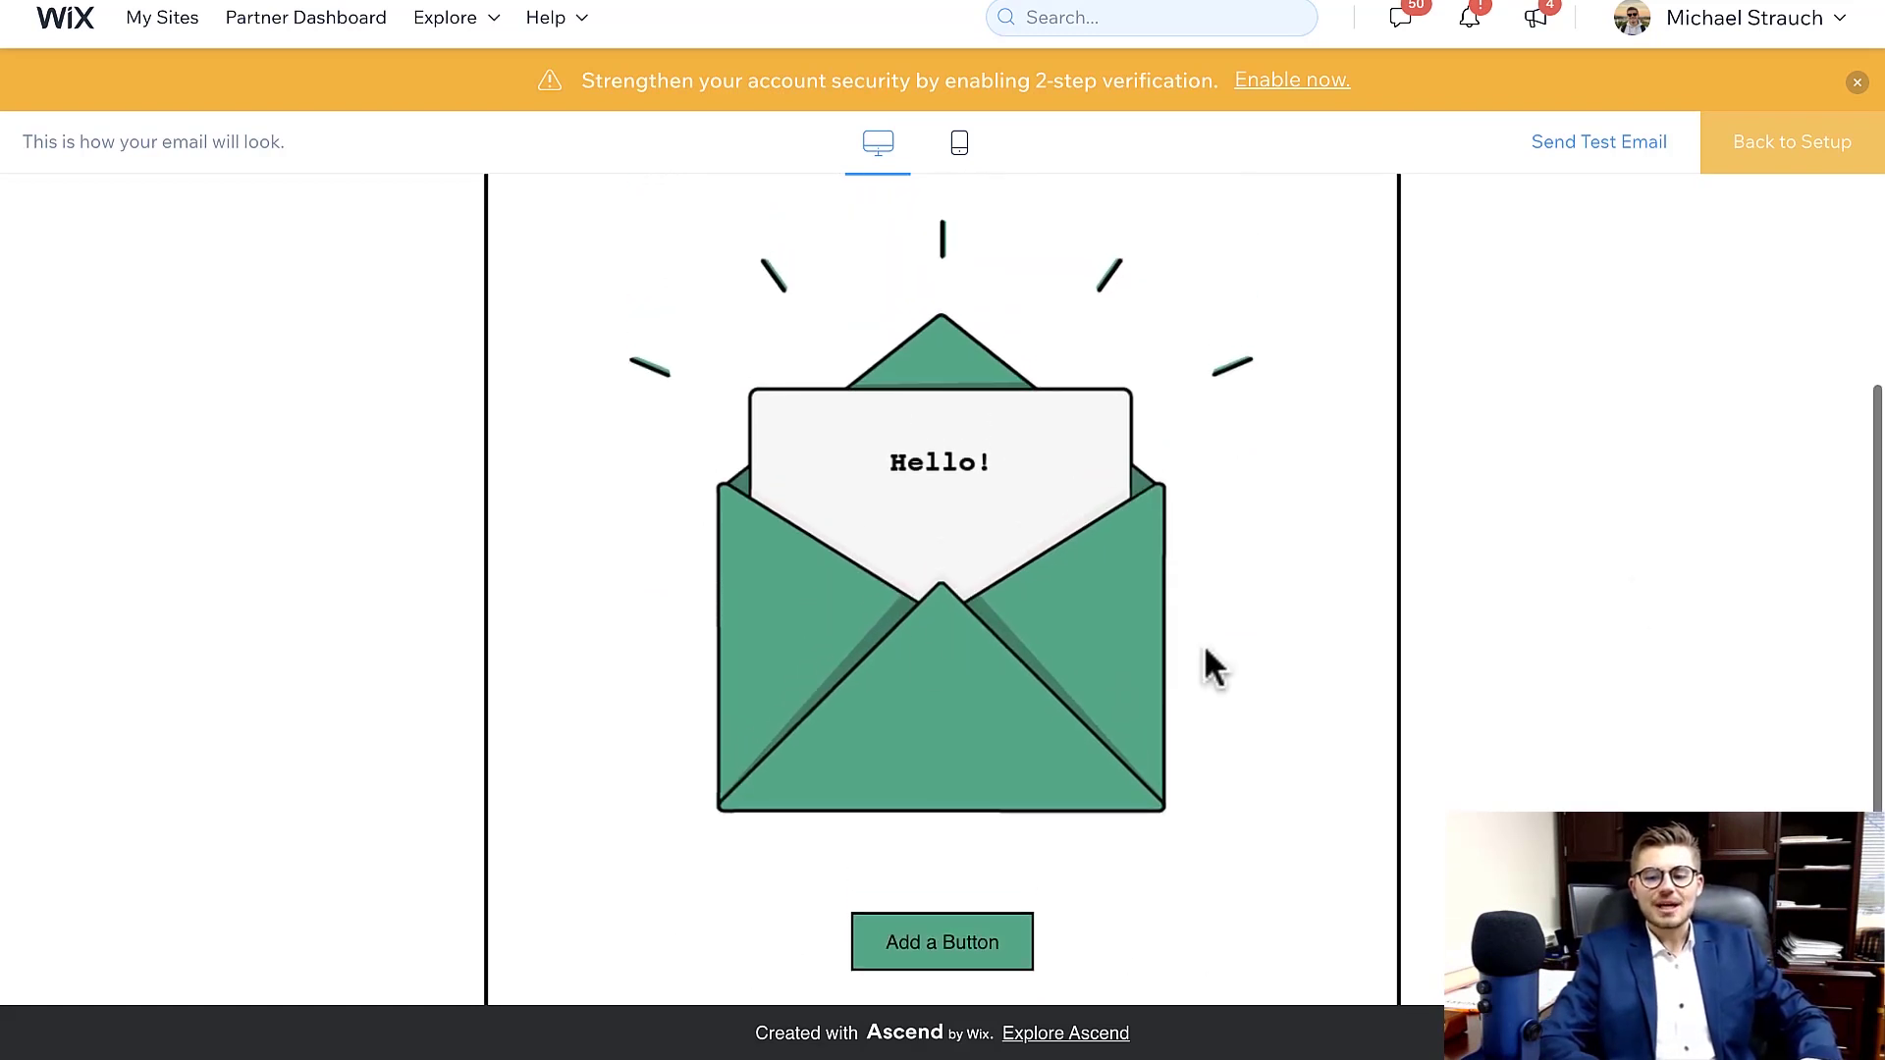
pyautogui.scroll(5, 968, 467)
pyautogui.scroll(-7, 1132, 652)
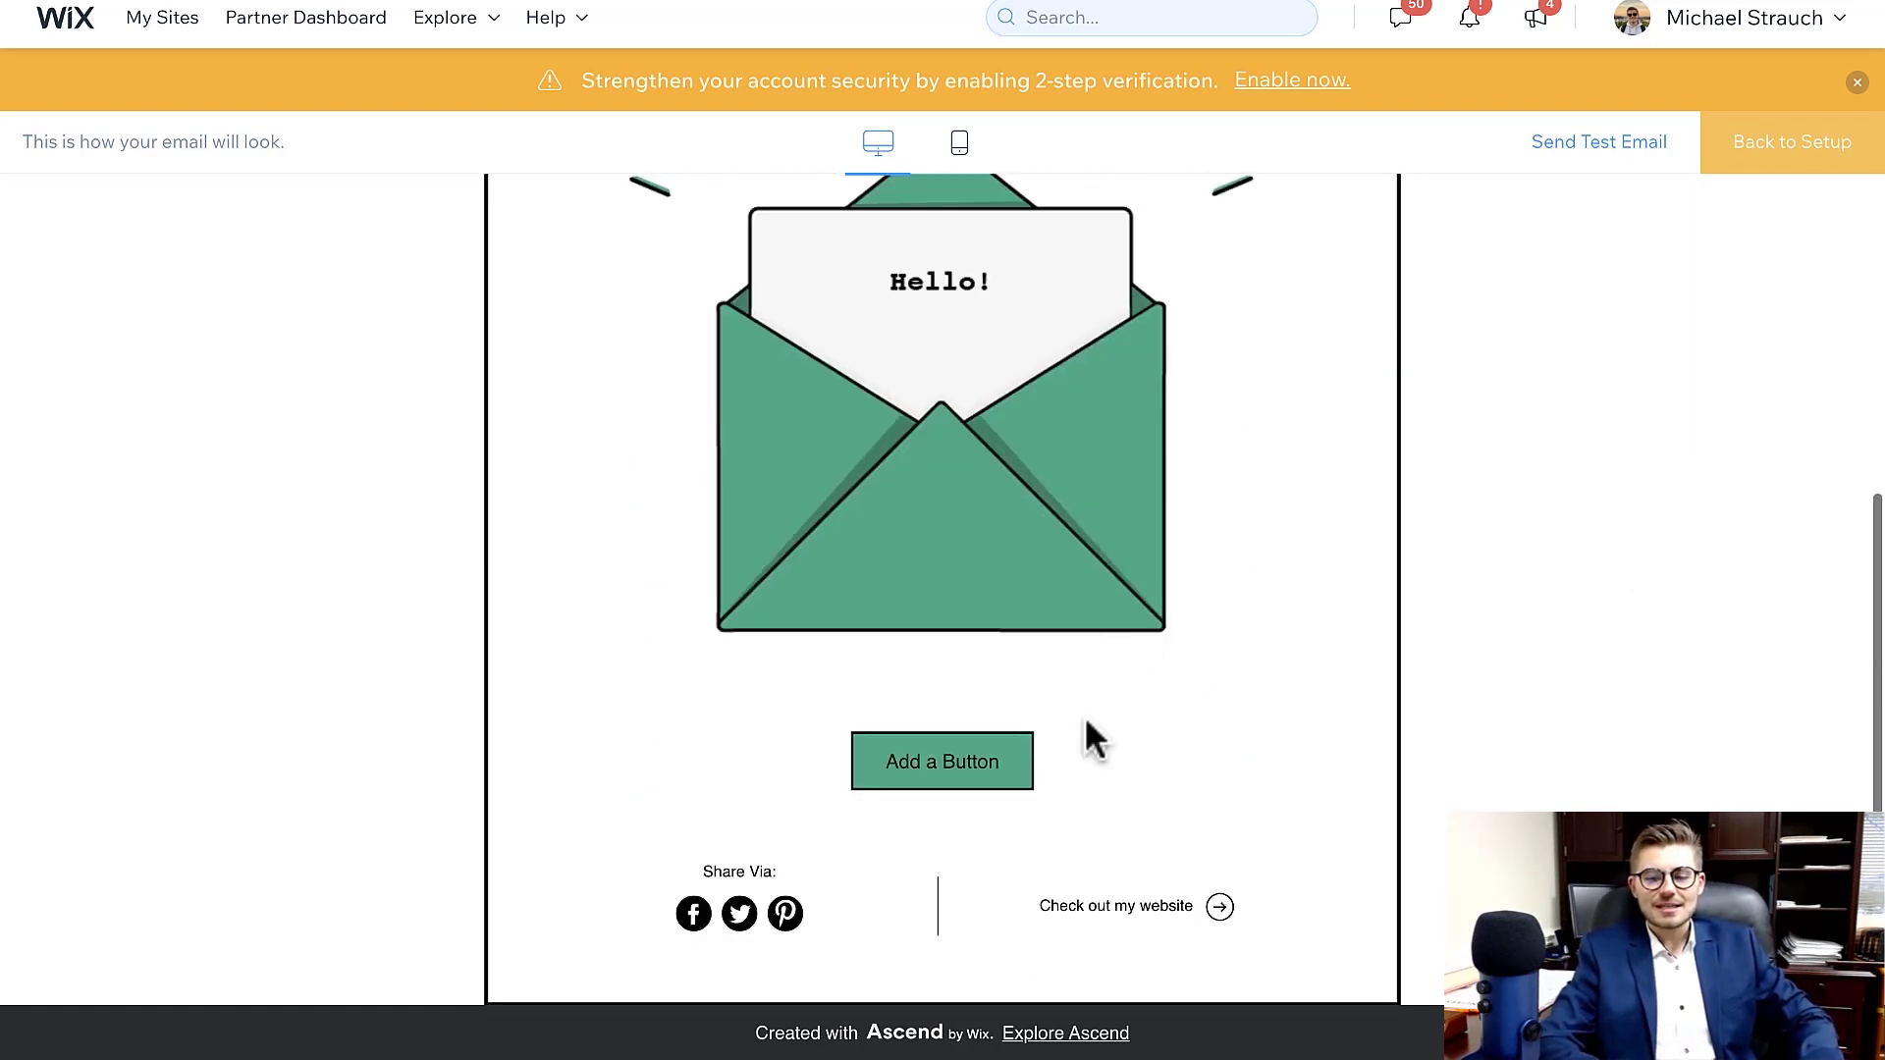
pyautogui.click(957, 785)
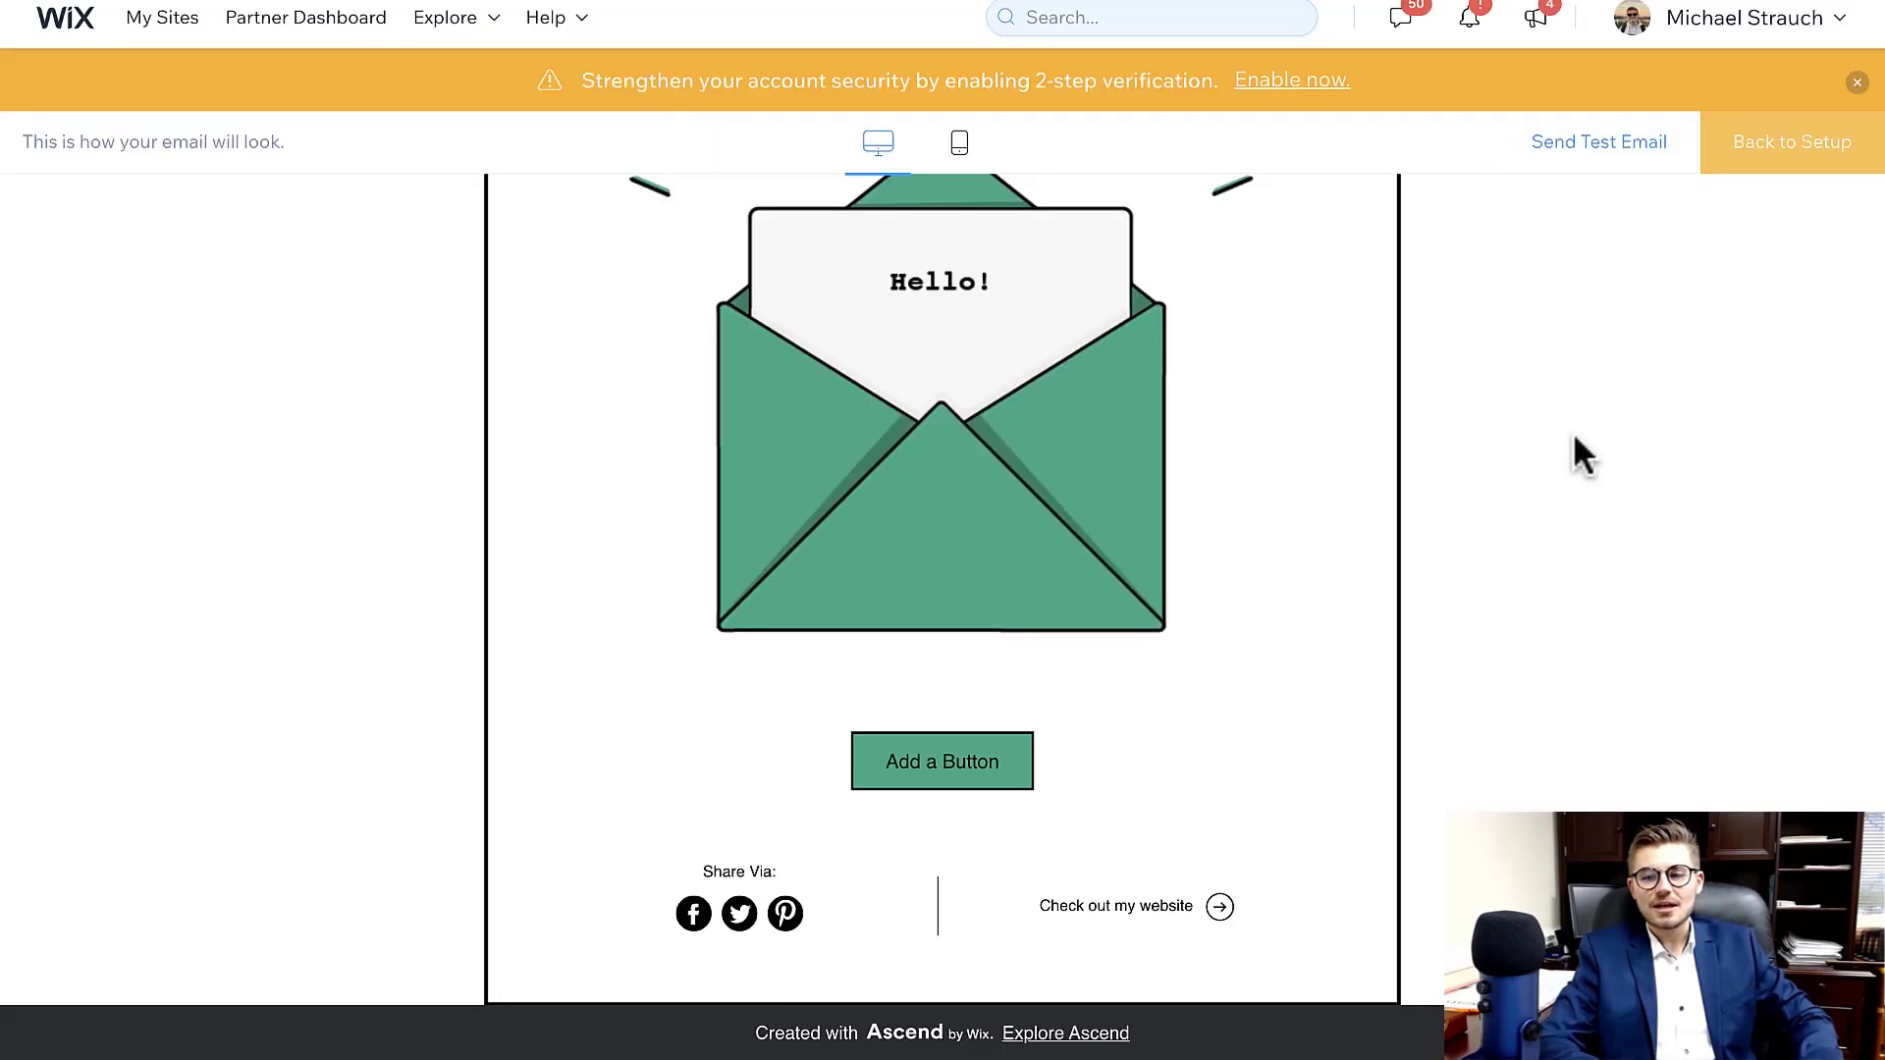
pyautogui.scroll(5, 1578, 451)
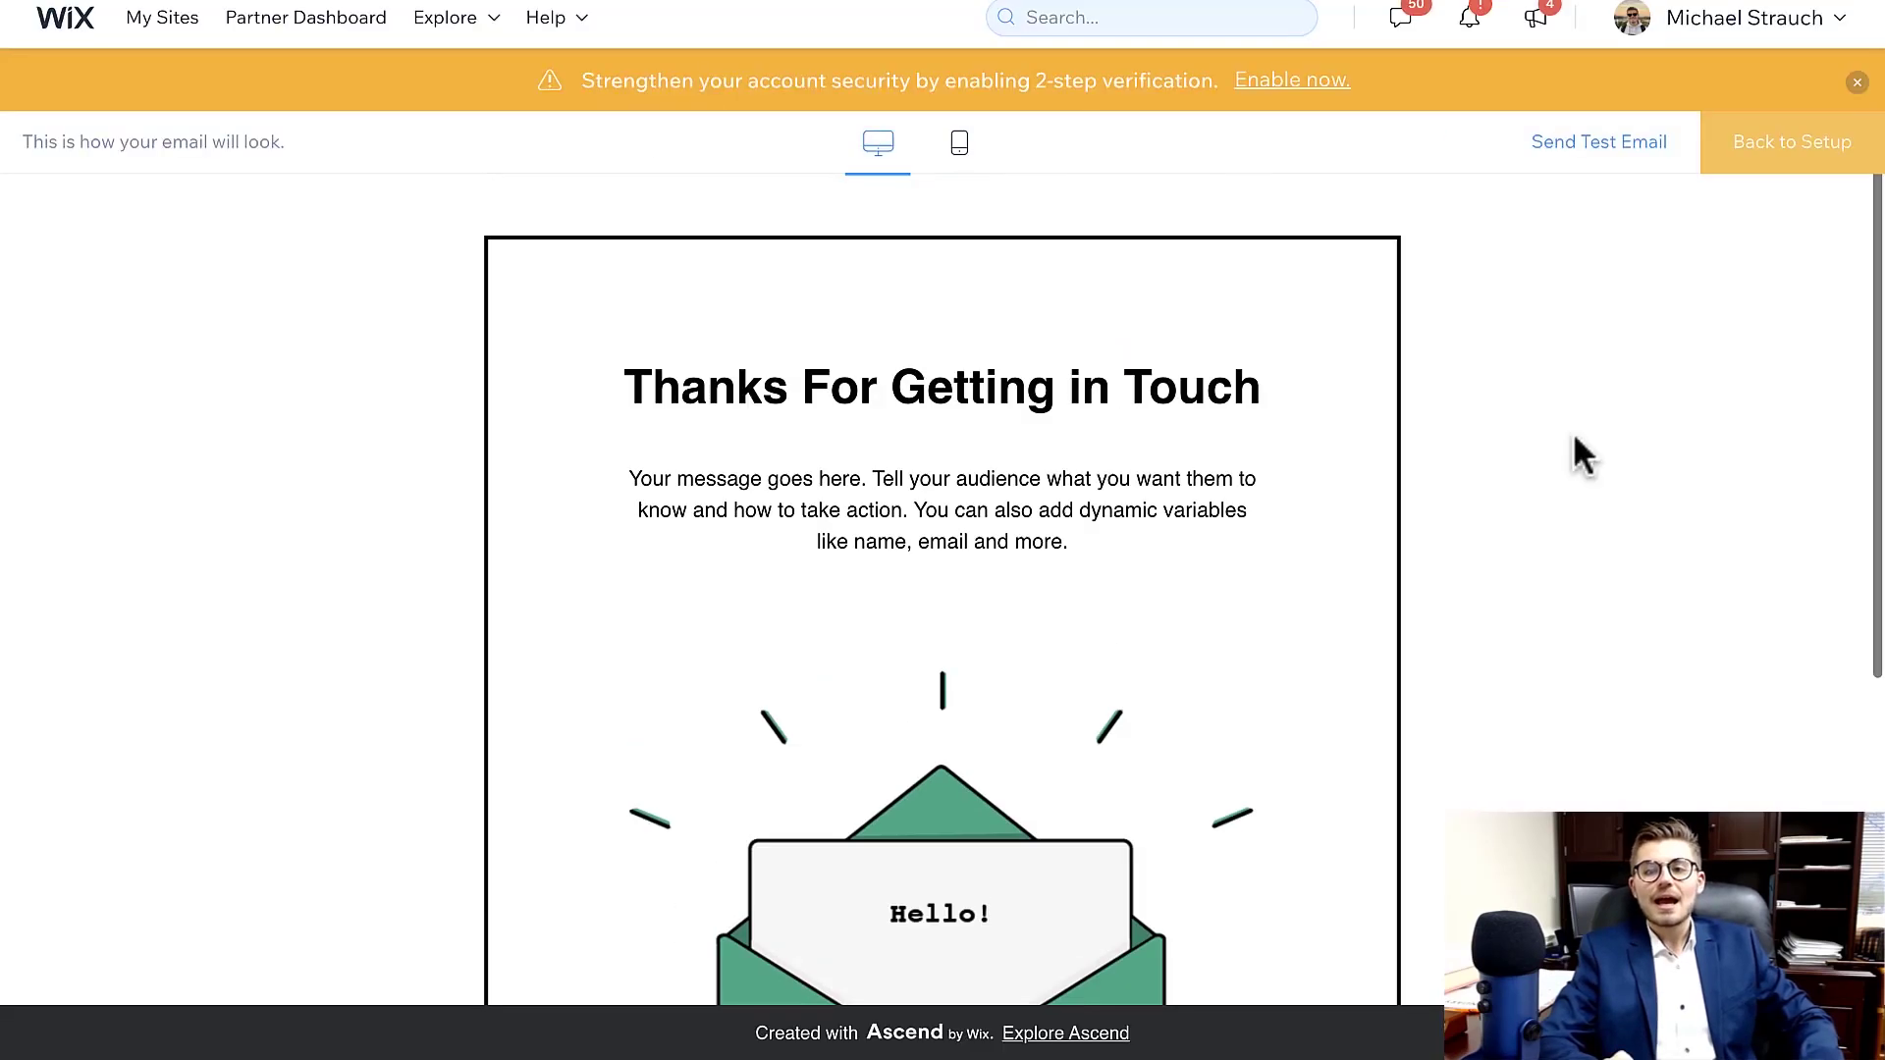
# - Return from the preview to the automation setup and expand the email's timing settings
pyautogui.click(1833, 173)
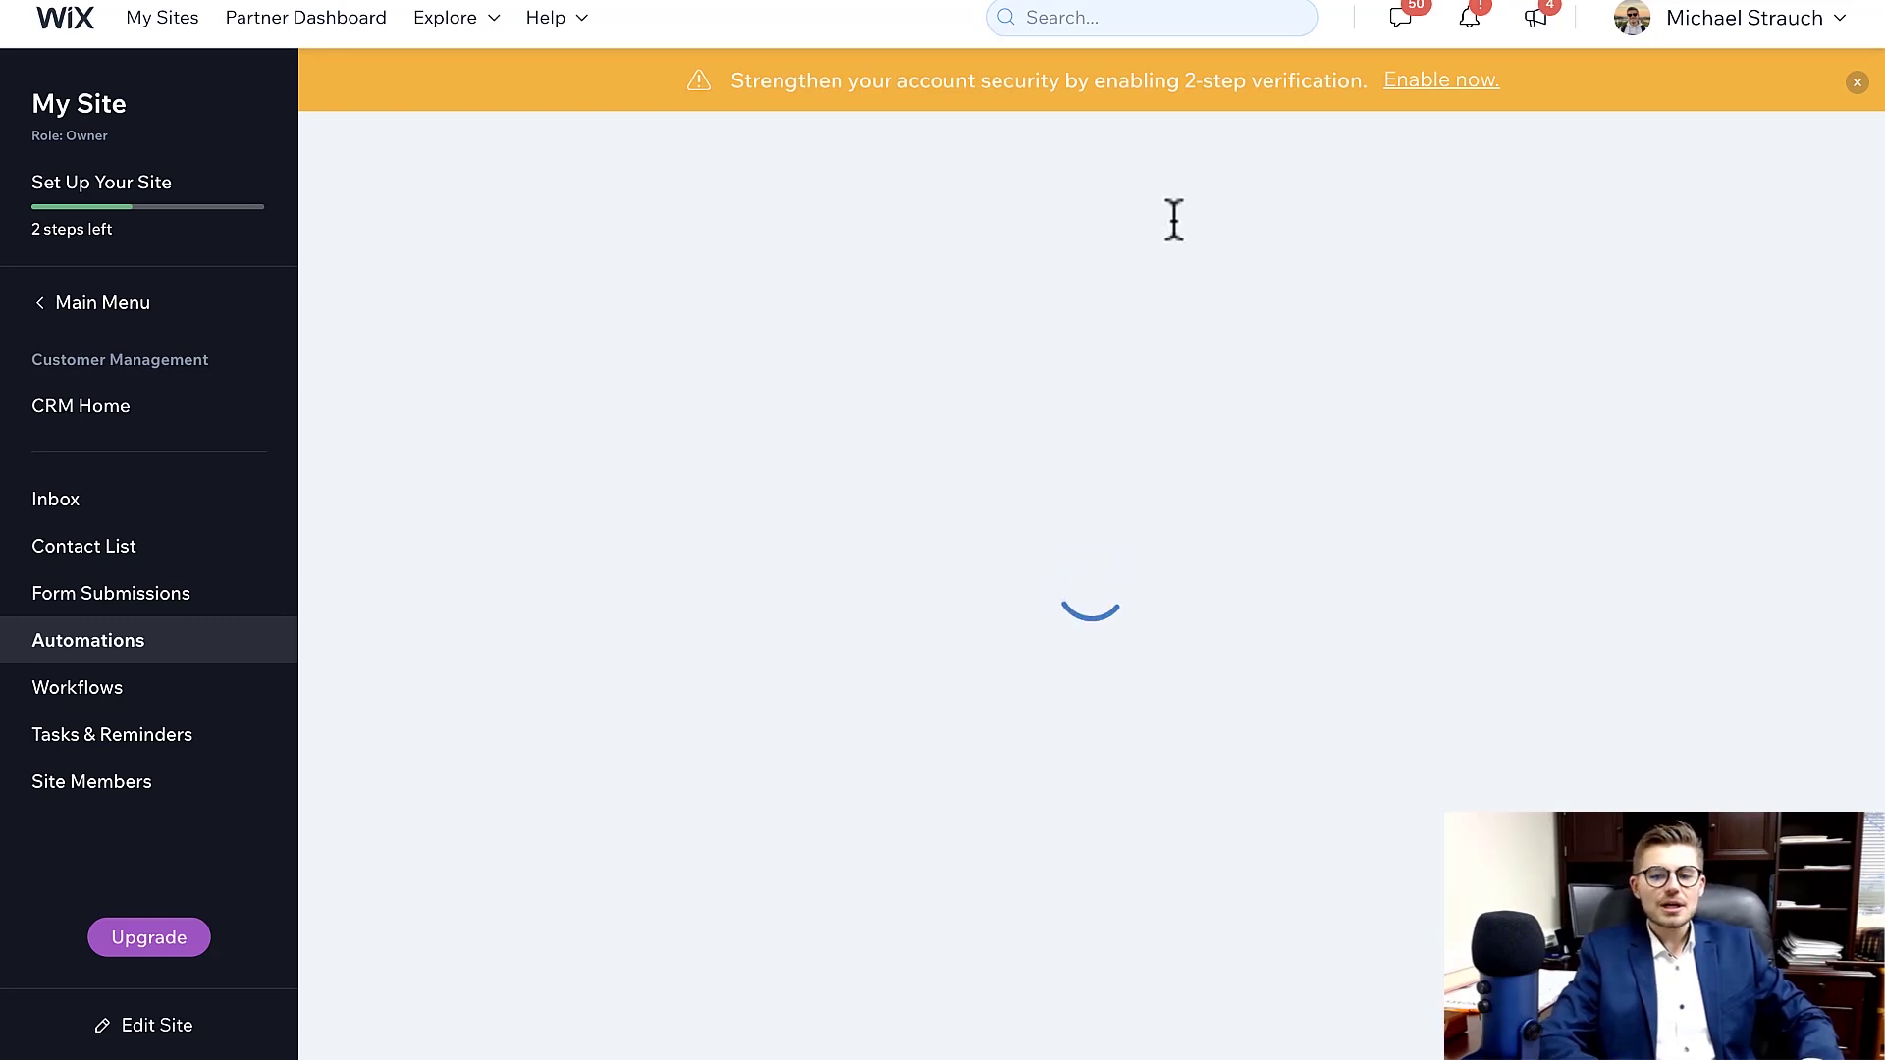
pyautogui.scroll(-2, 770, 615)
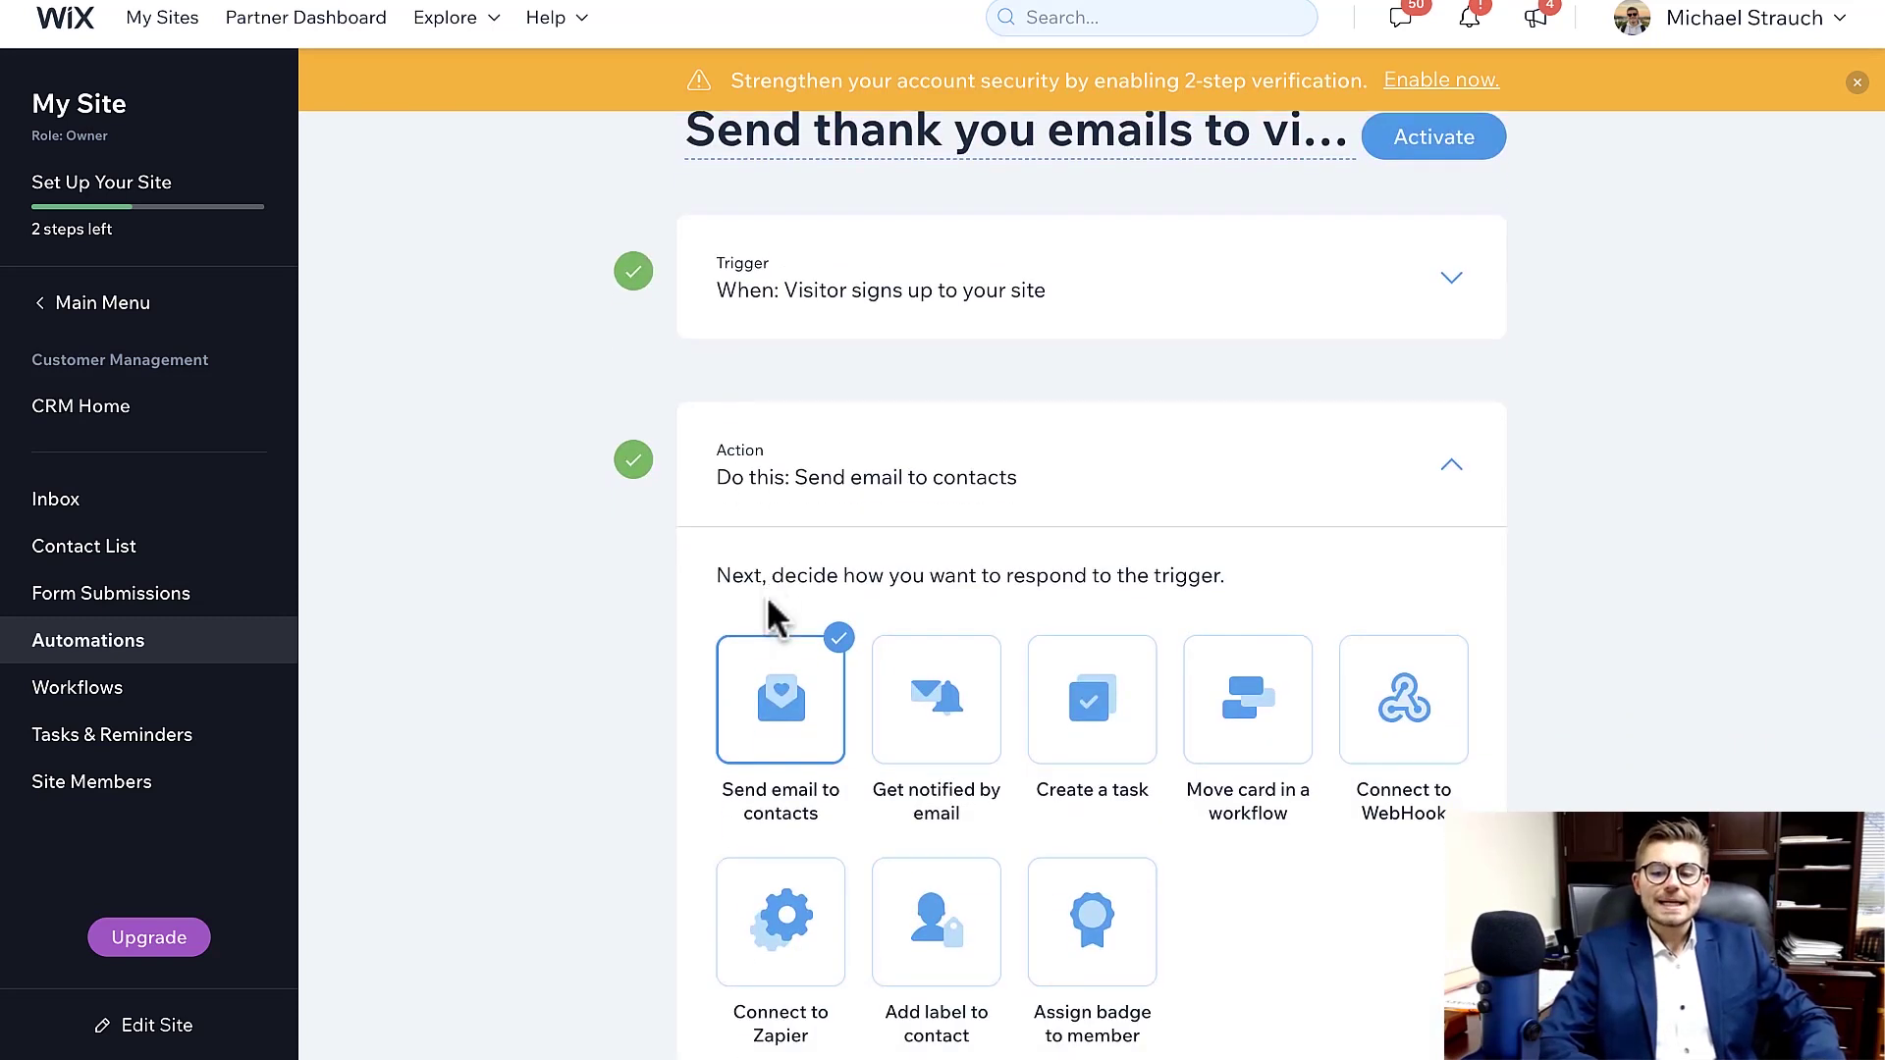
pyautogui.click(1092, 500)
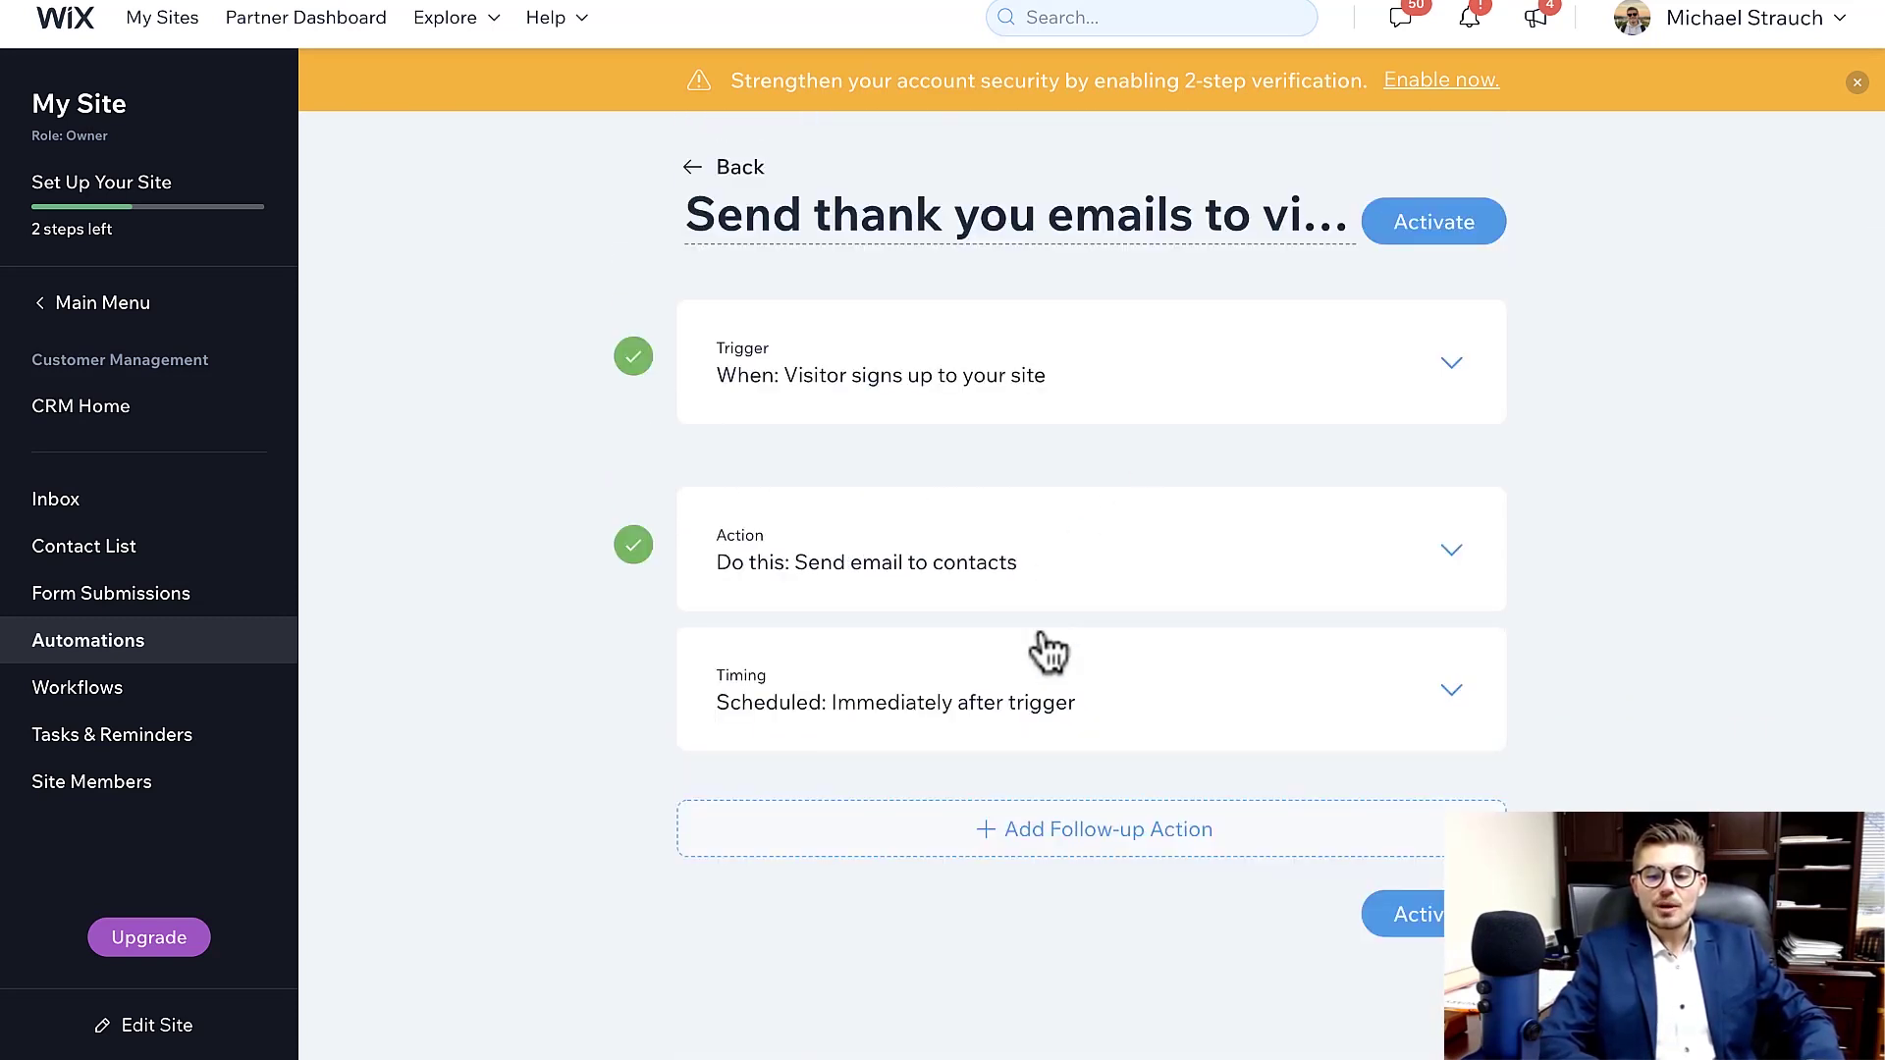
pyautogui.click(1001, 719)
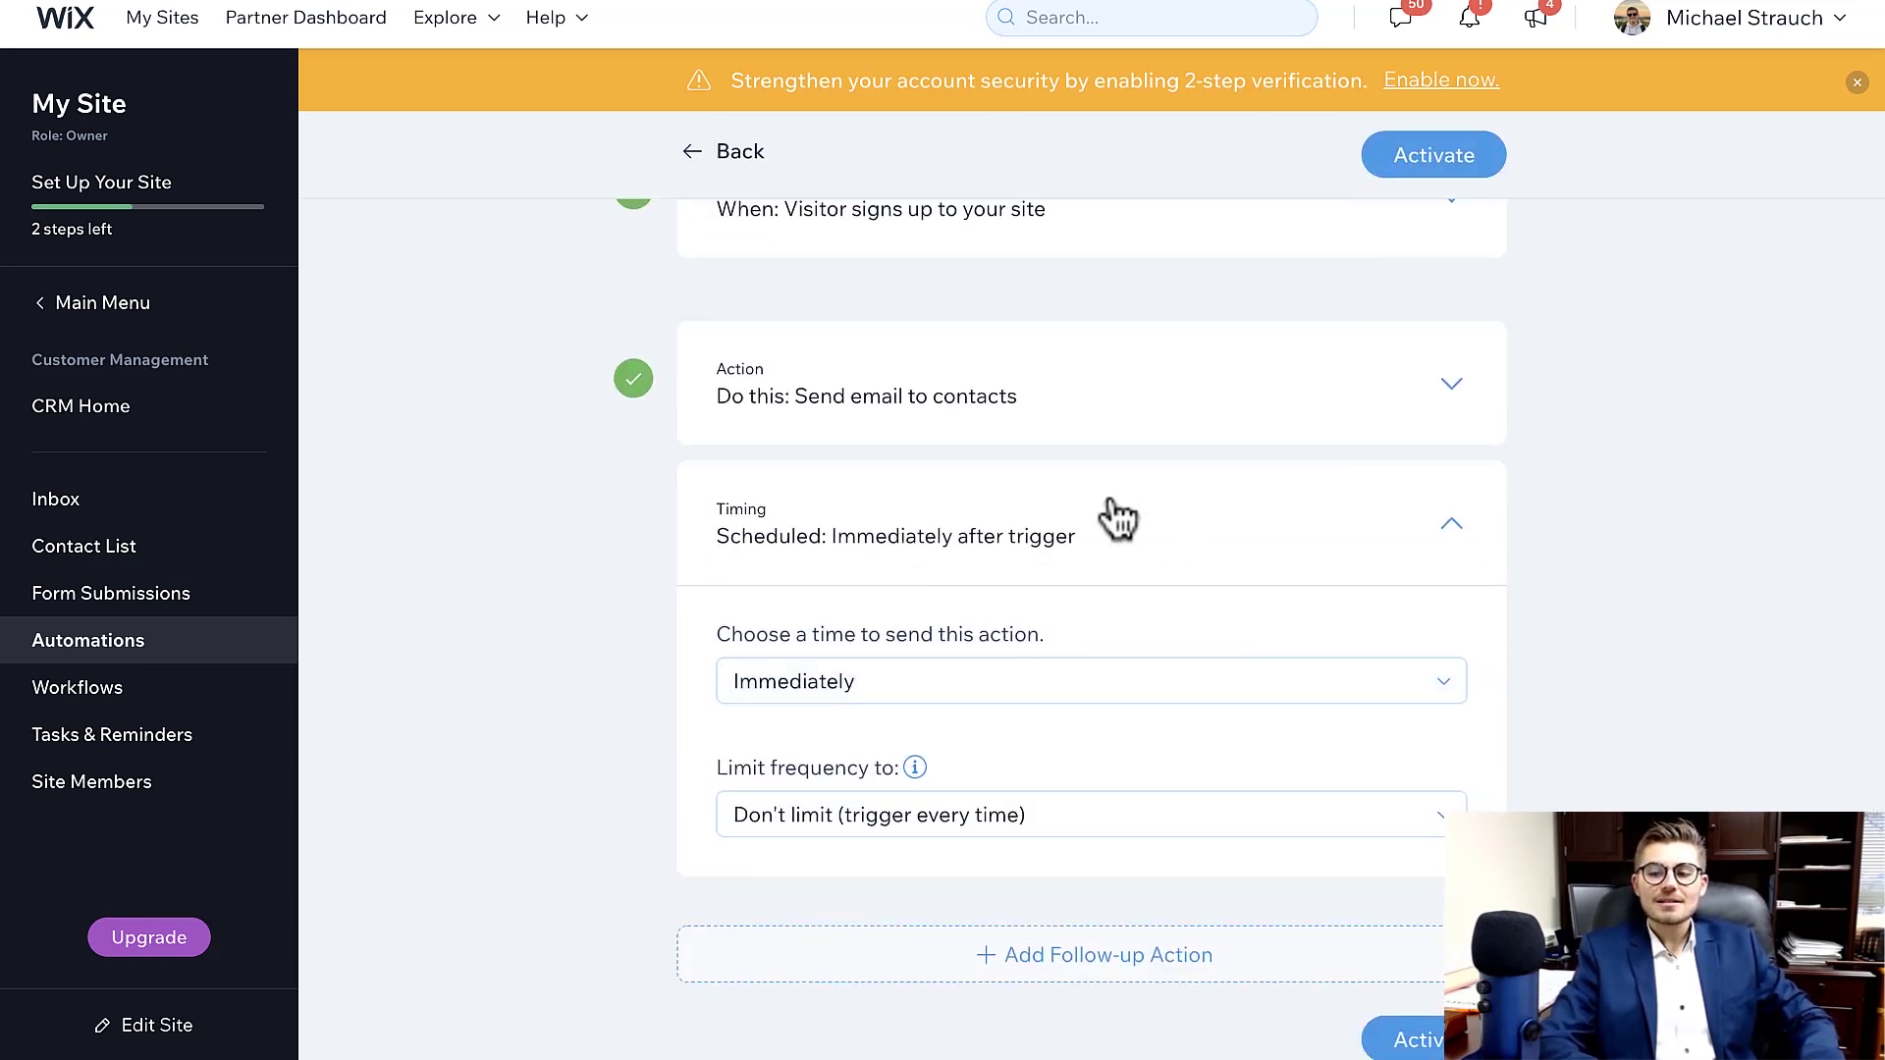
# - Schedule the email for a custom 1 hour after sign-up, with frequency at Don't limit
pyautogui.click(1278, 699)
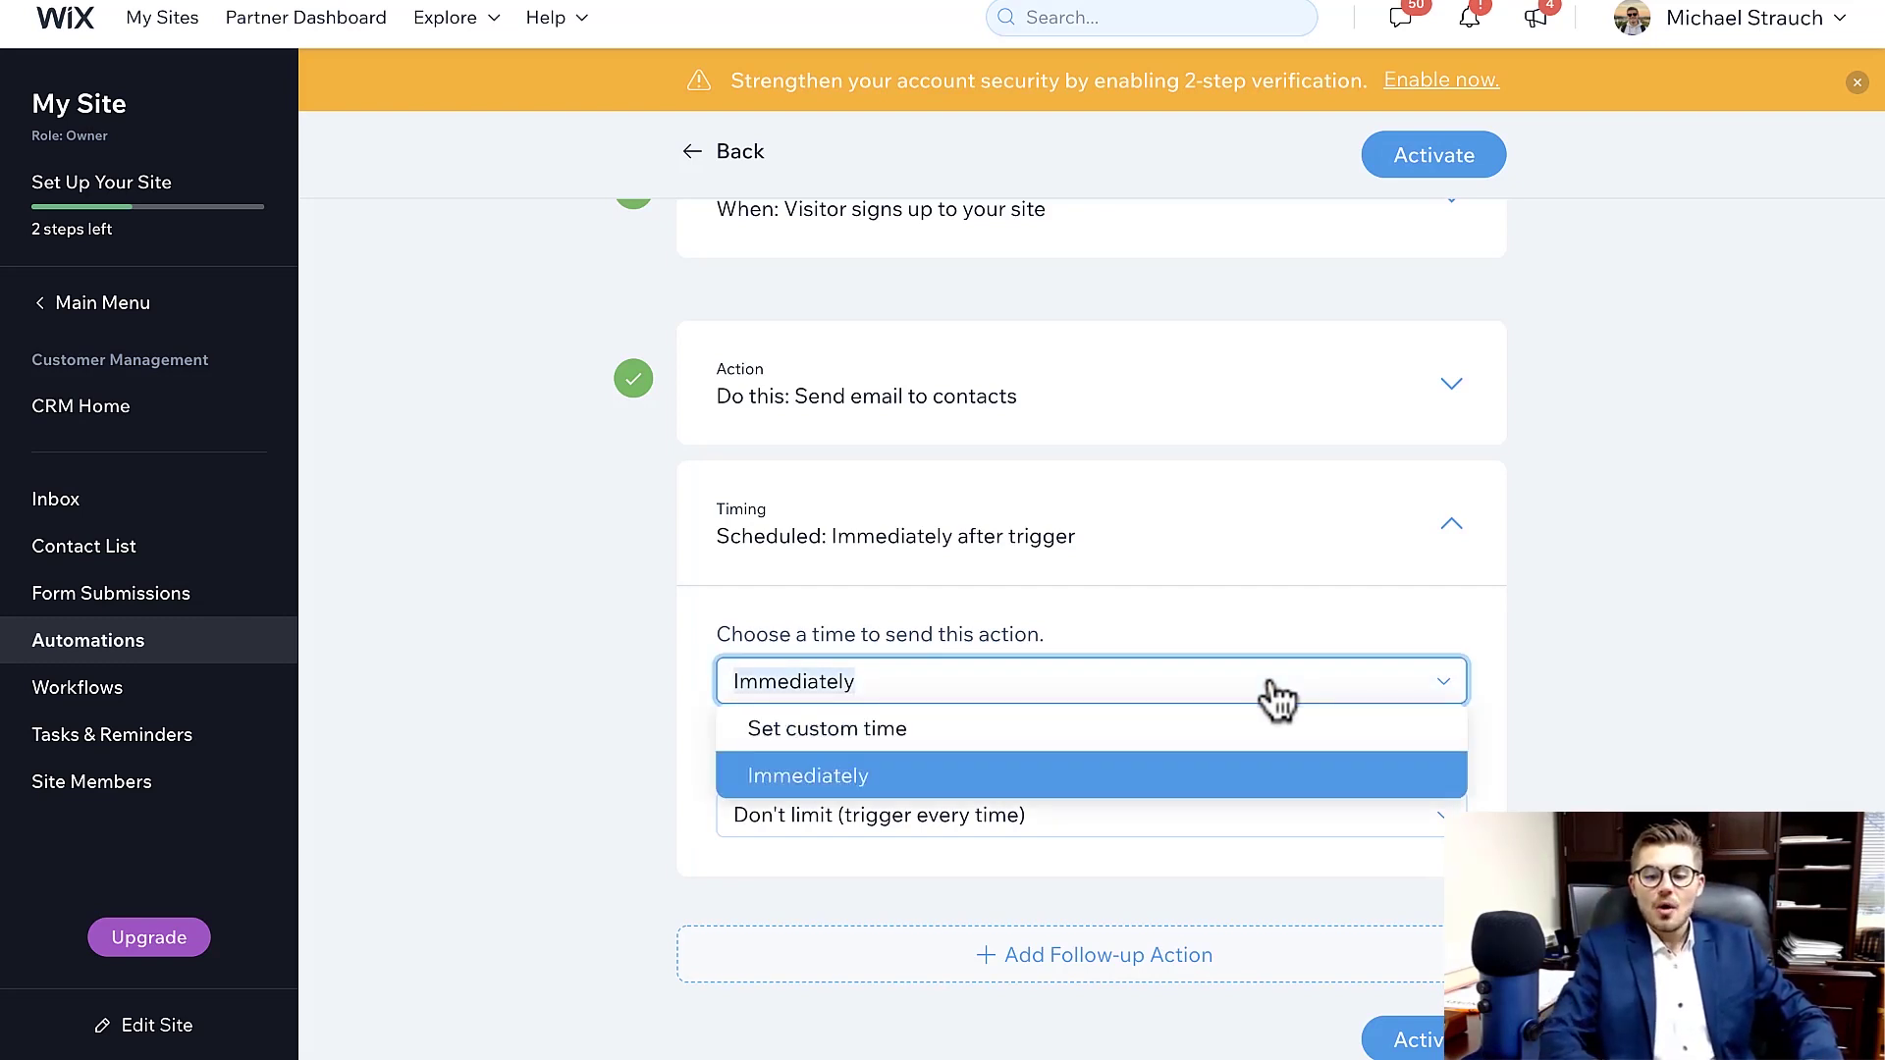
pyautogui.click(1094, 728)
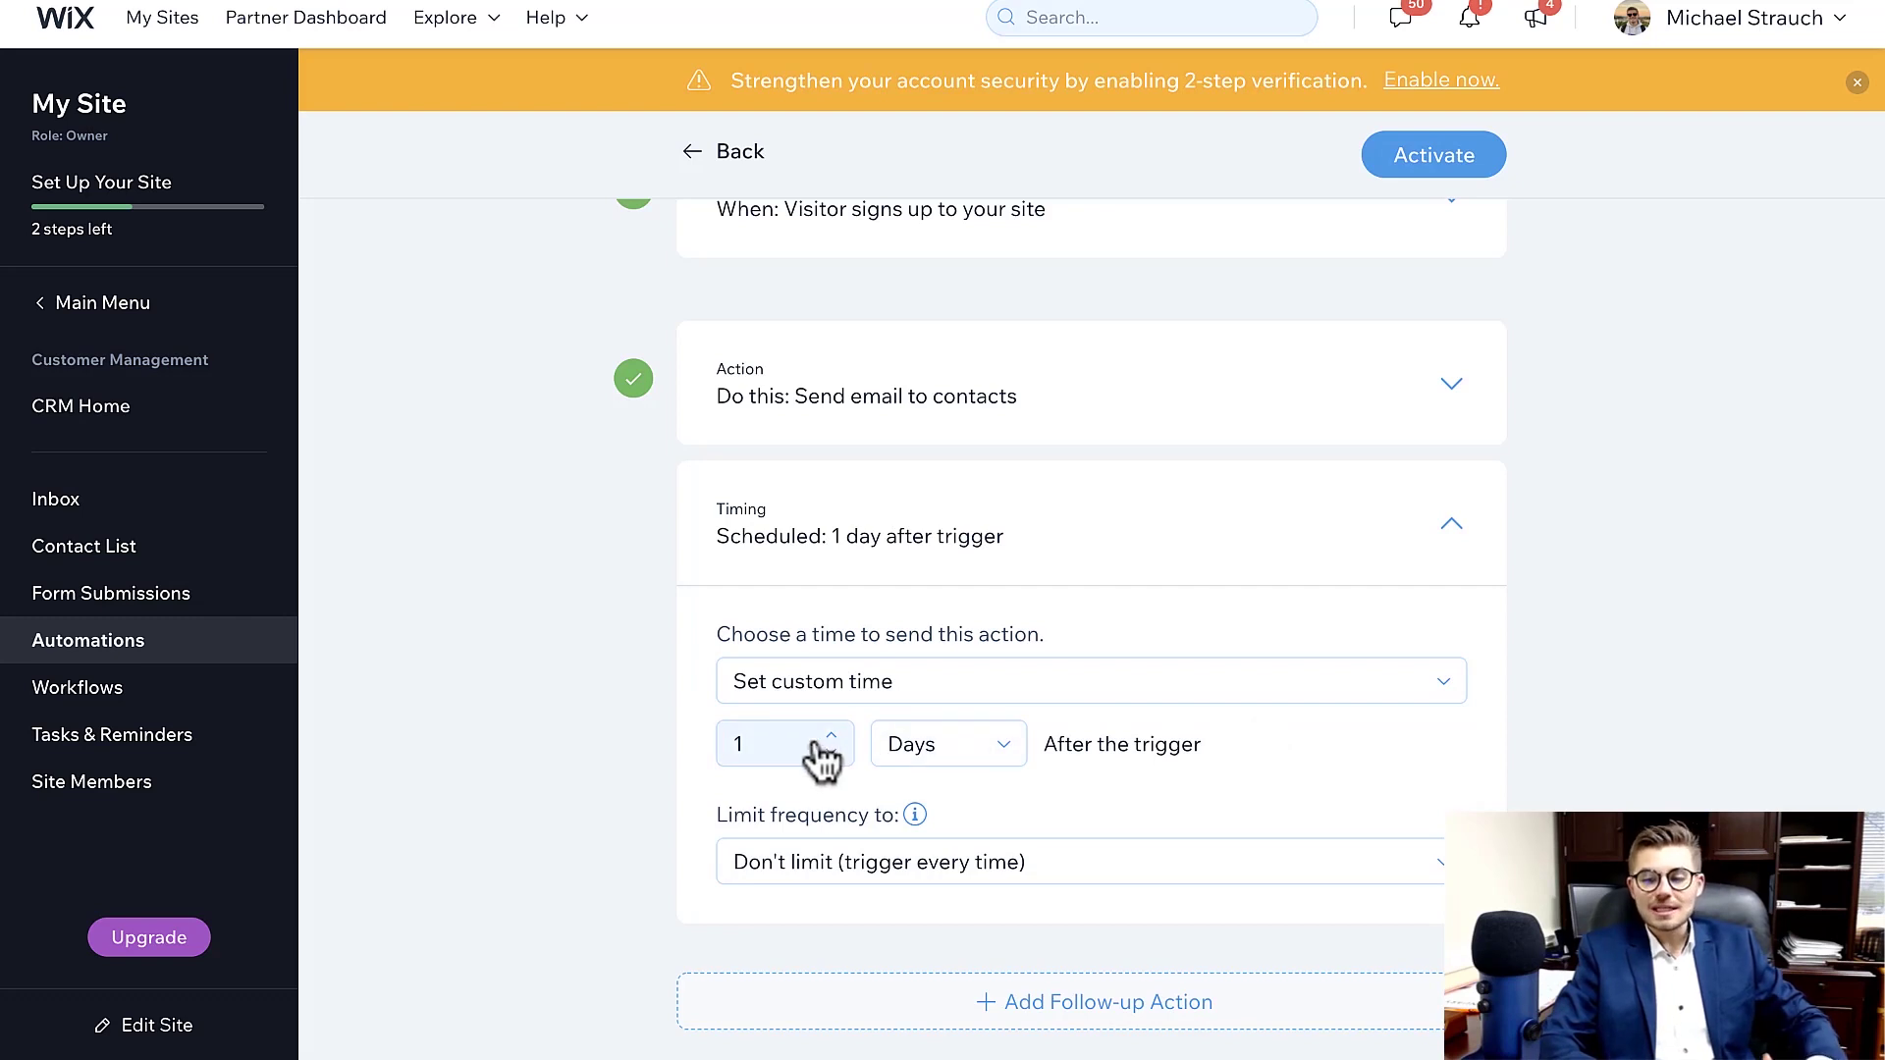
pyautogui.click(921, 752)
pyautogui.click(917, 834)
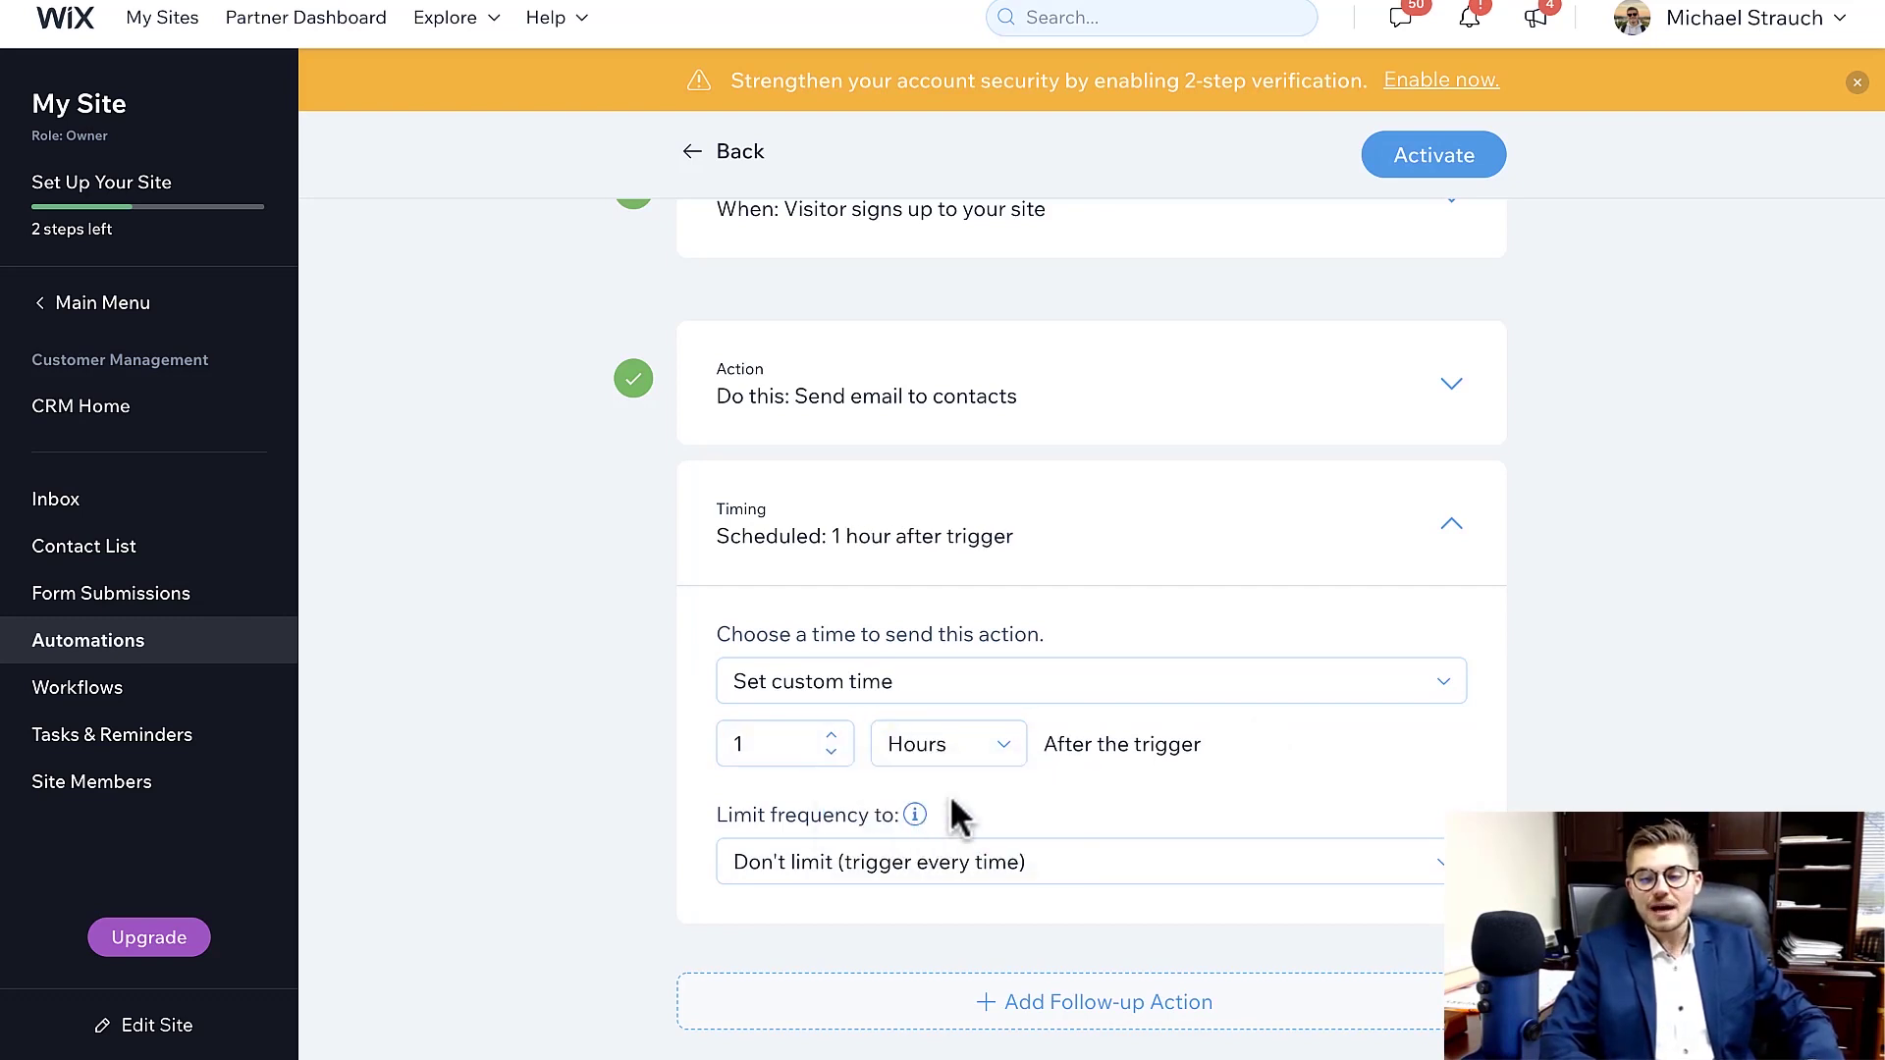
pyautogui.click(1112, 869)
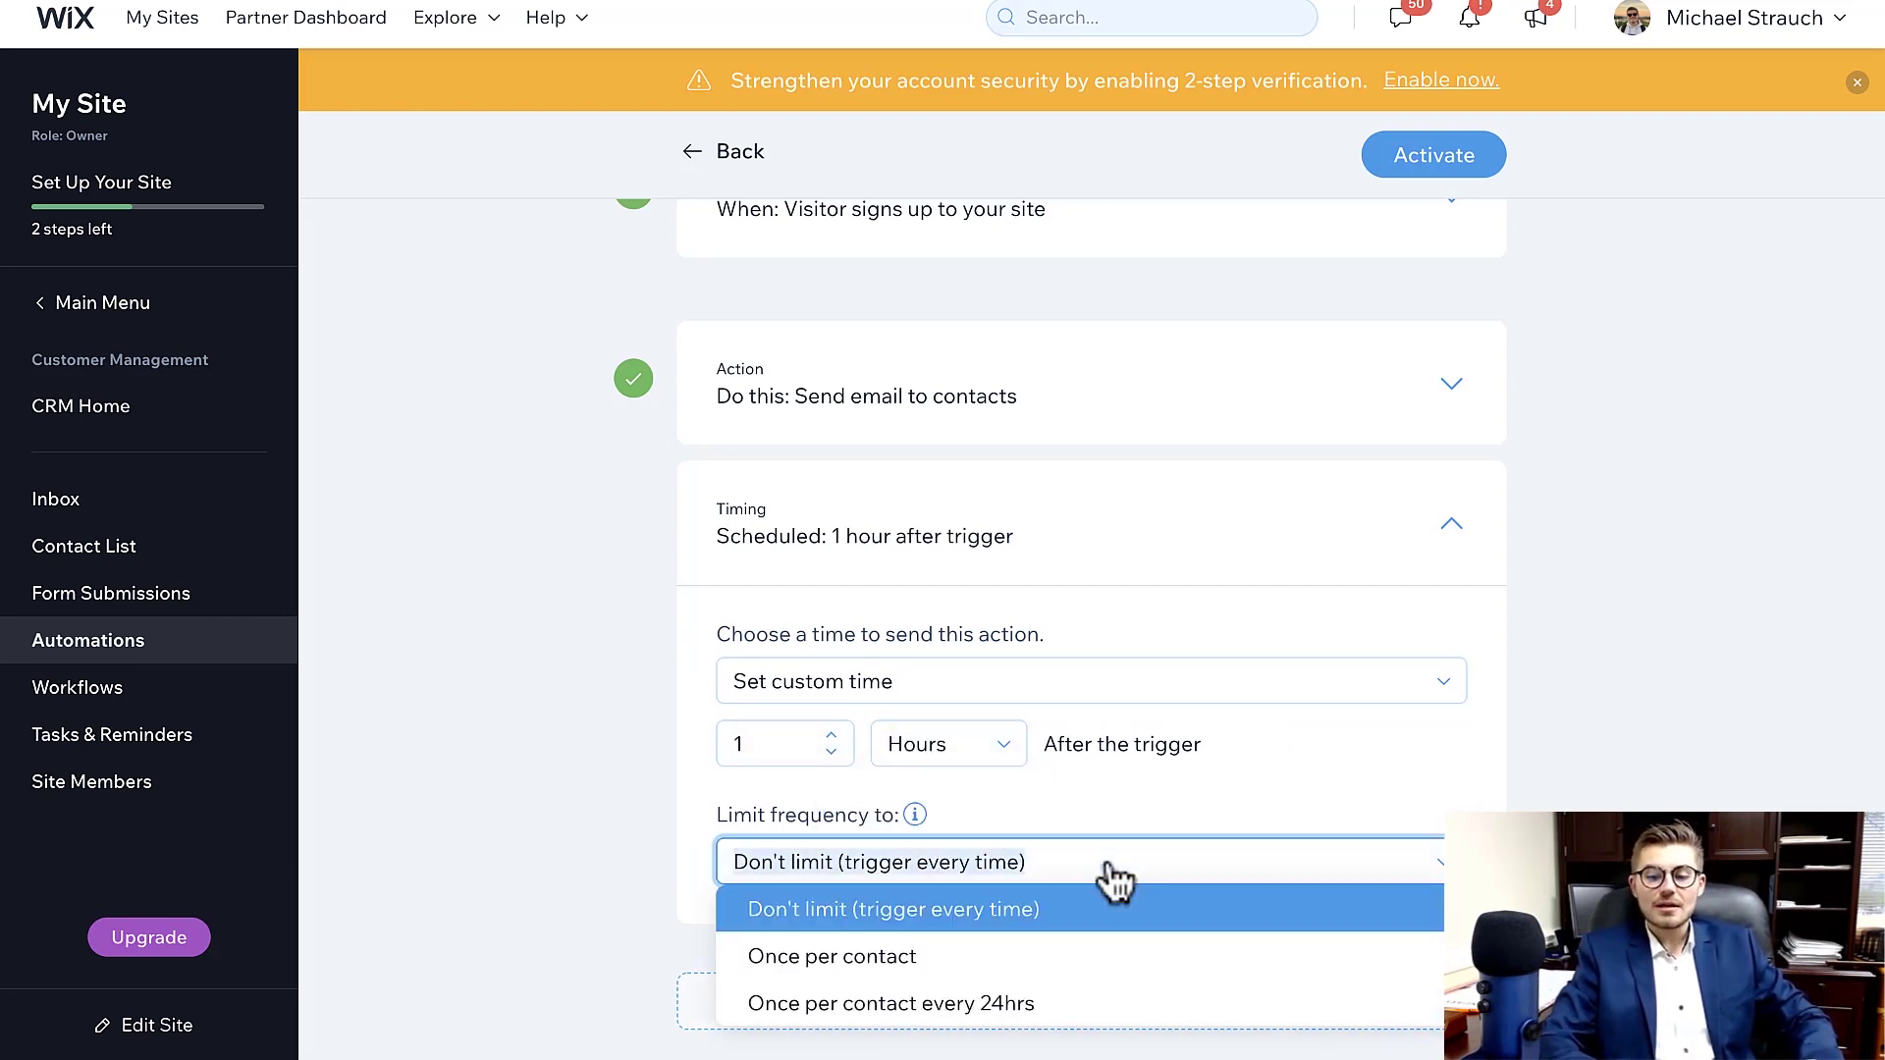
pyautogui.scroll(-1, 1235, 828)
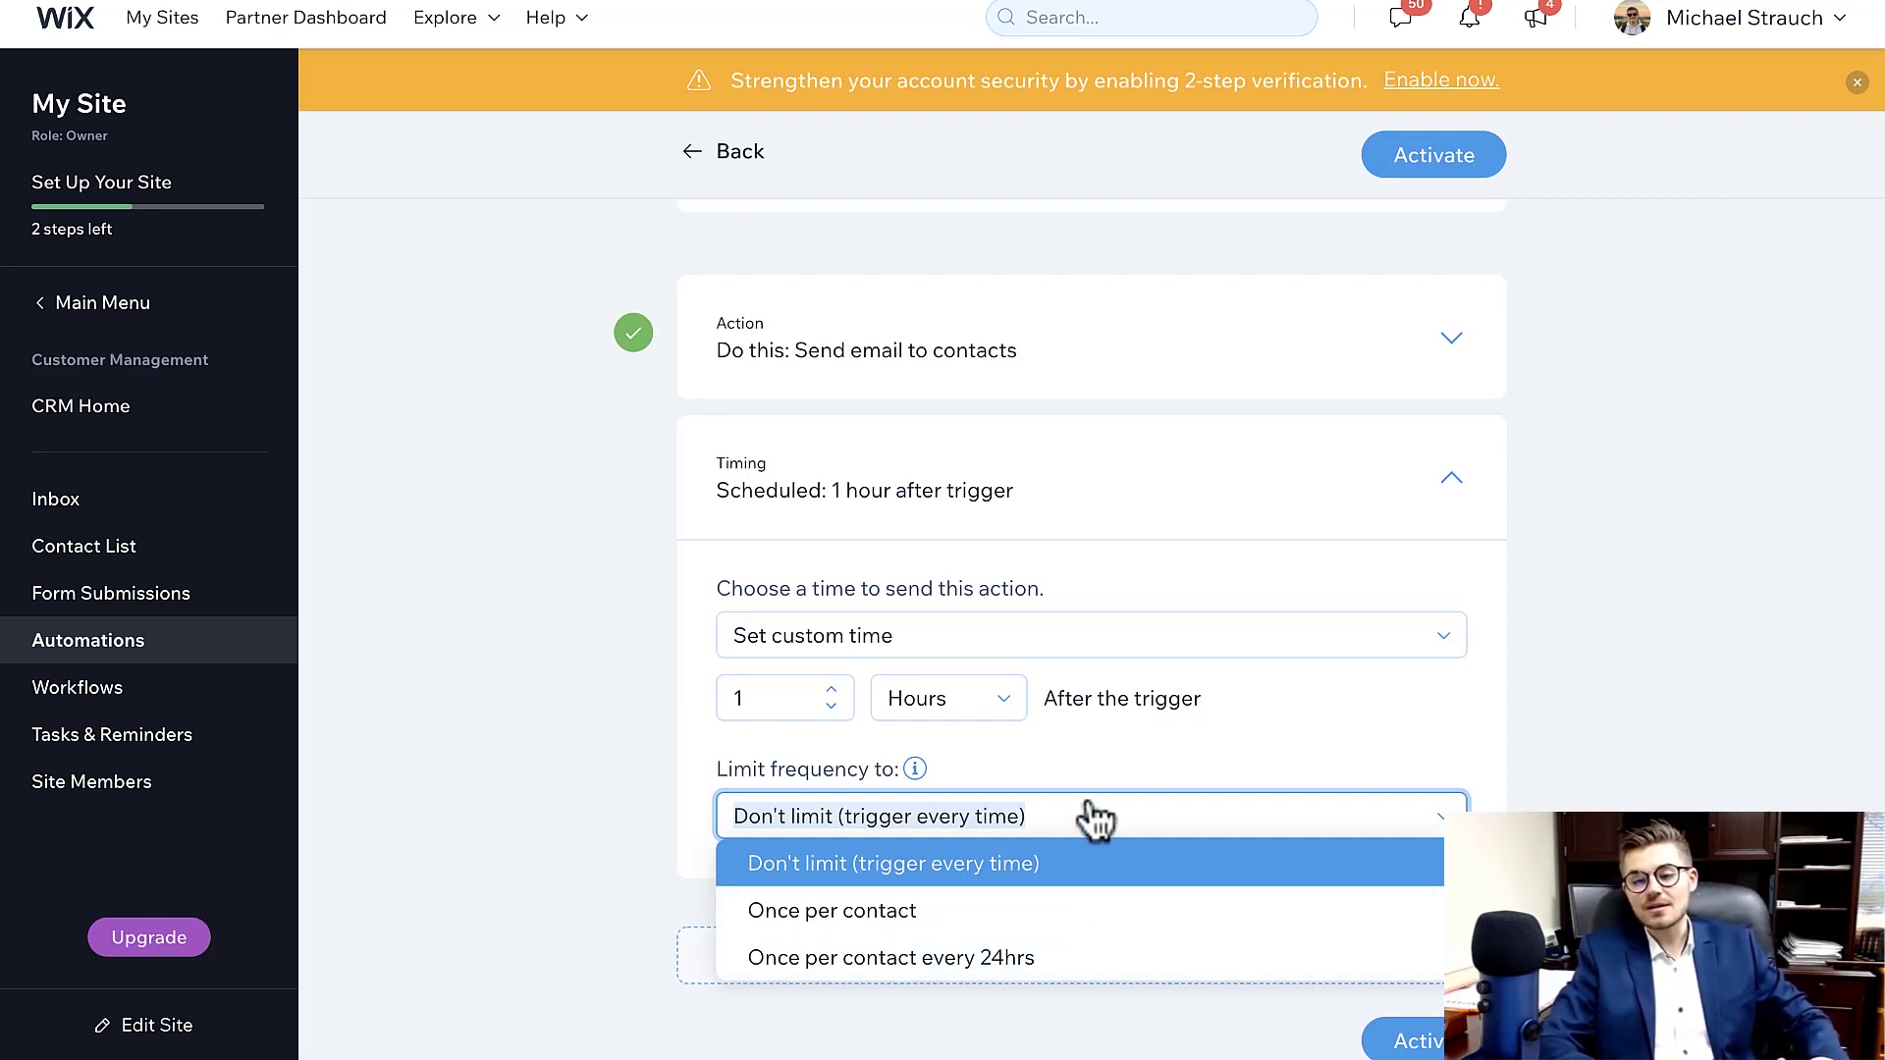
pyautogui.click(1010, 830)
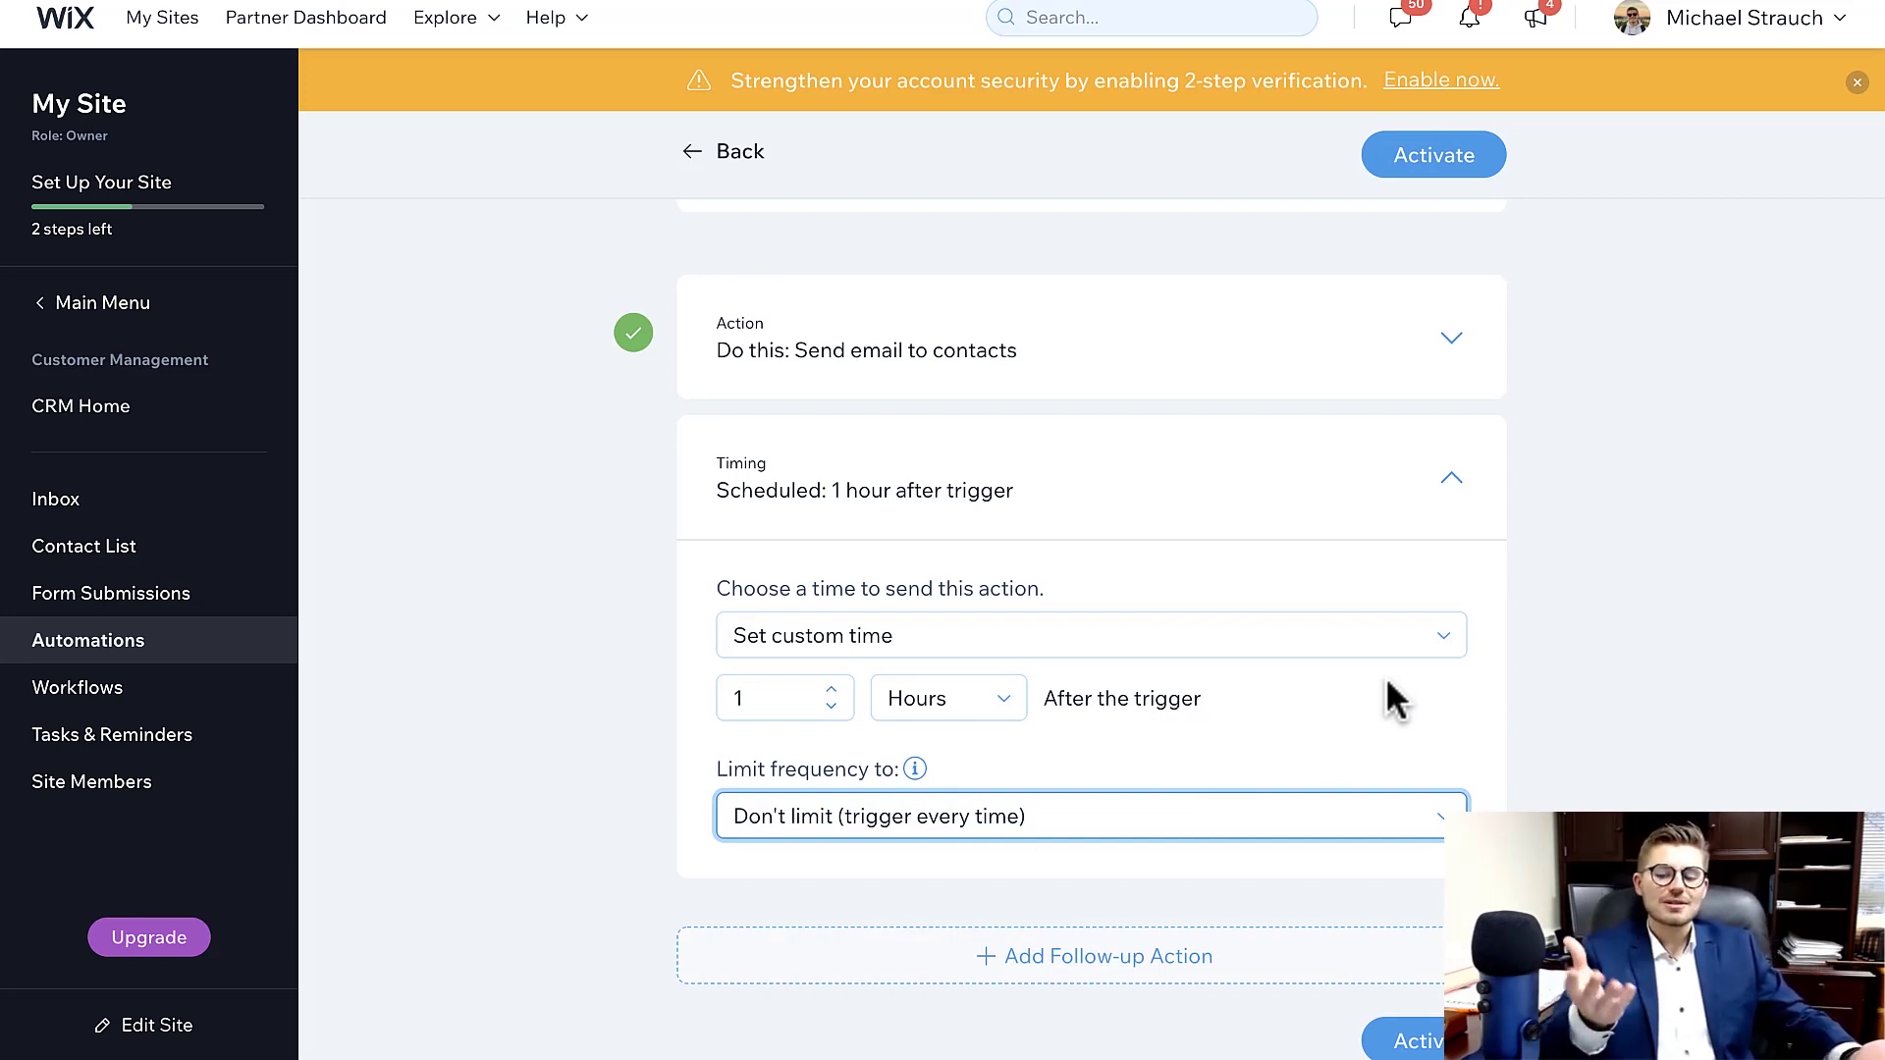
# - Add a Step 2 follow-up action set to Assign badge to member
pyautogui.click(1451, 478)
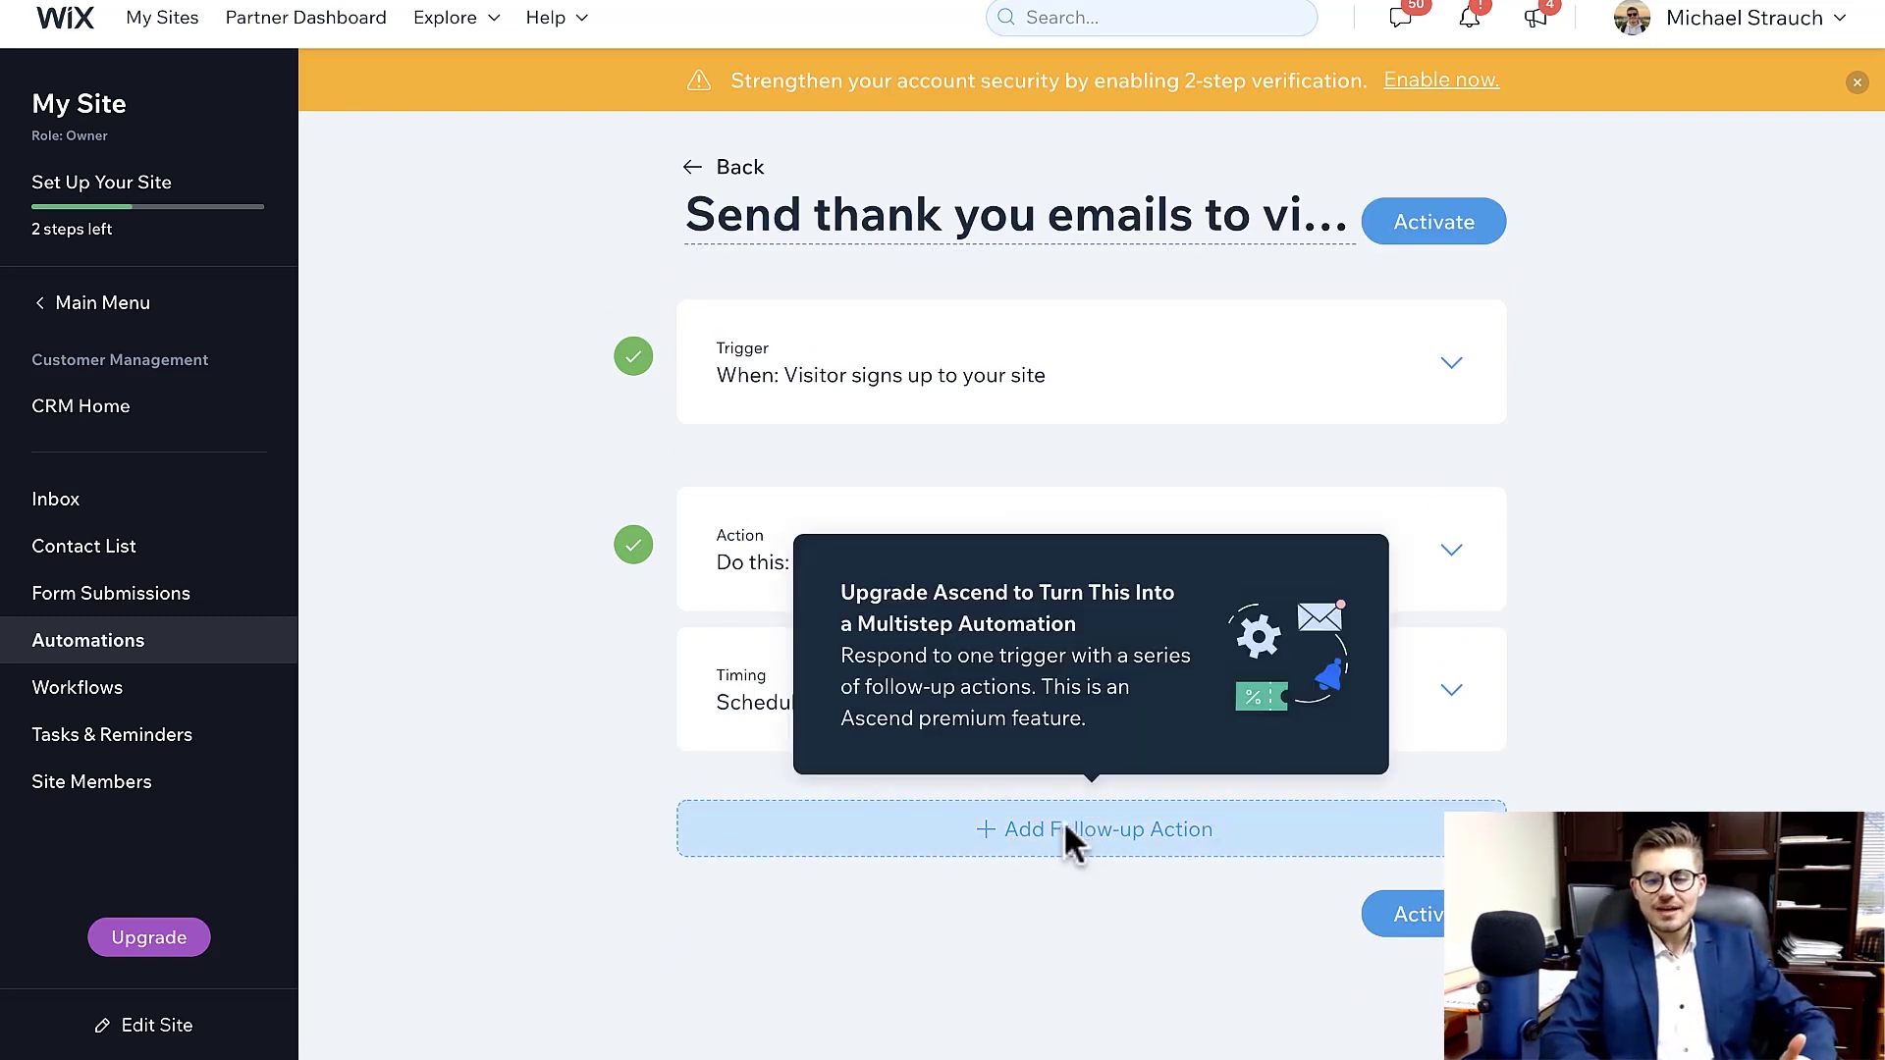
pyautogui.click(1068, 833)
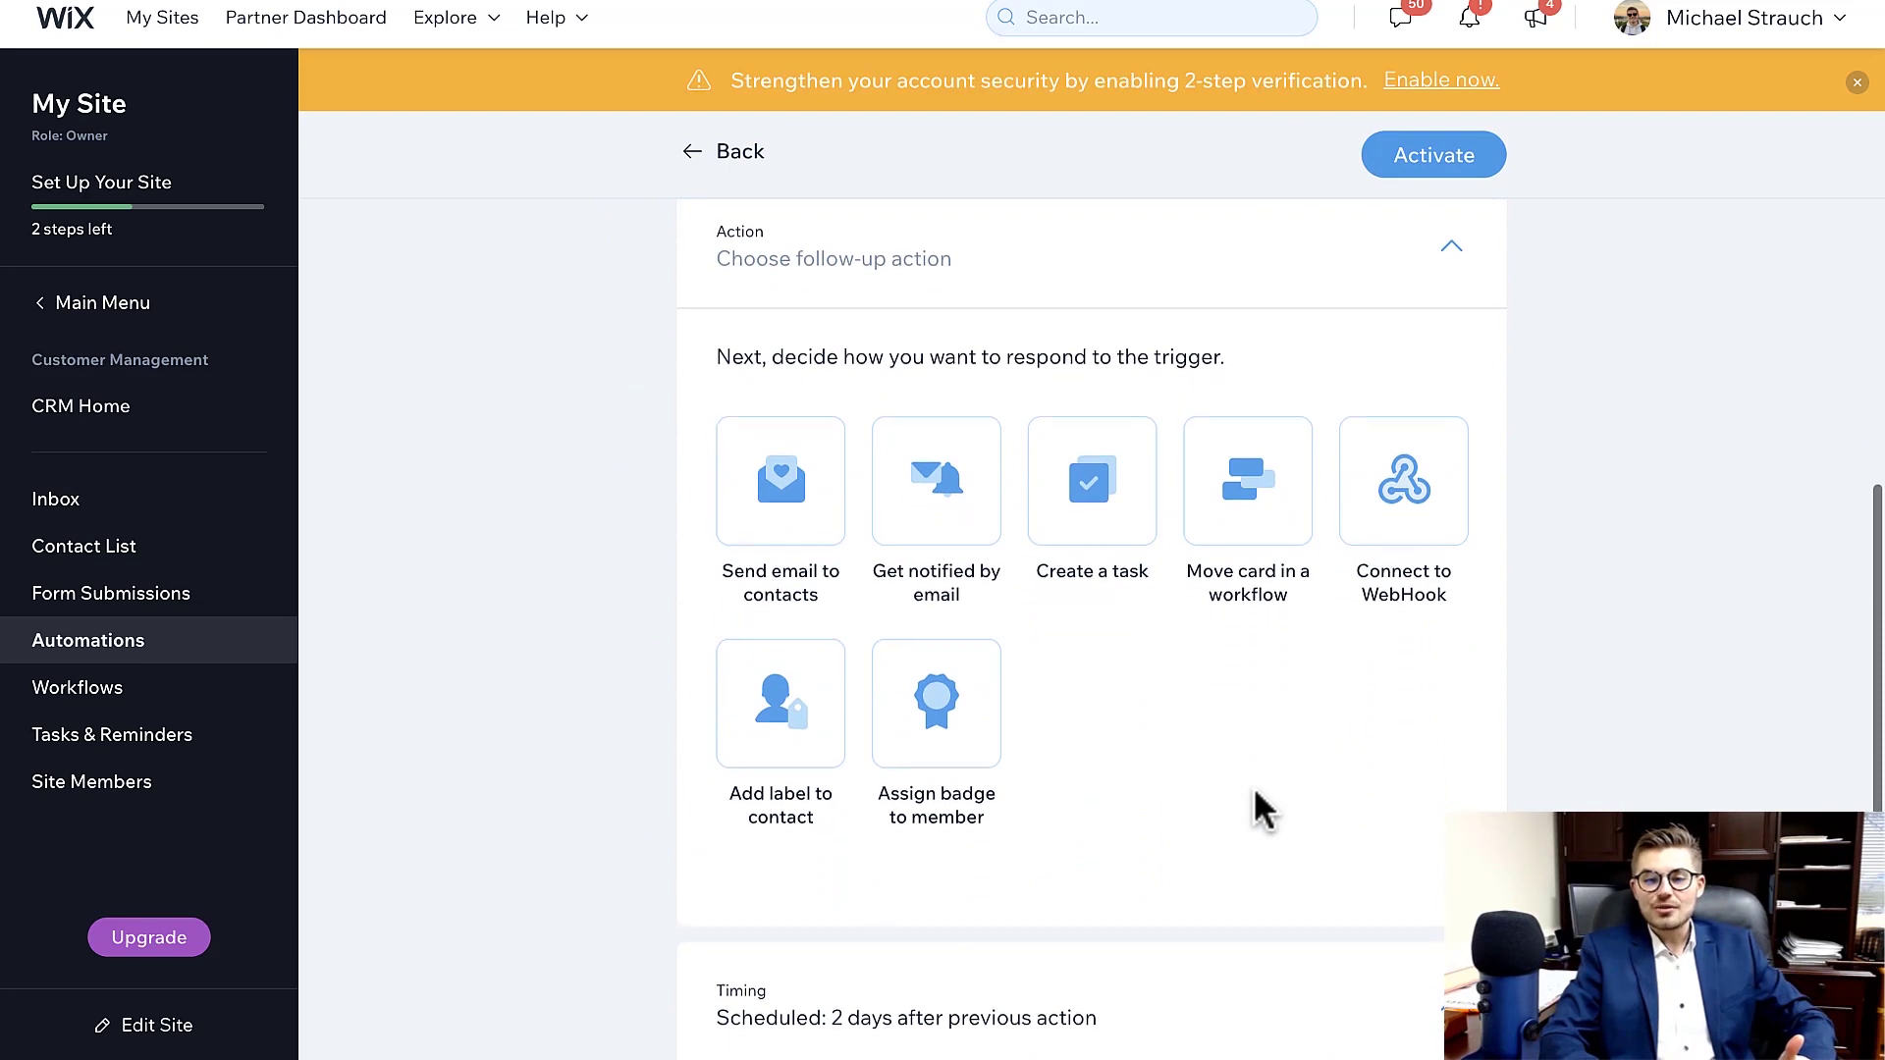
pyautogui.click(1116, 289)
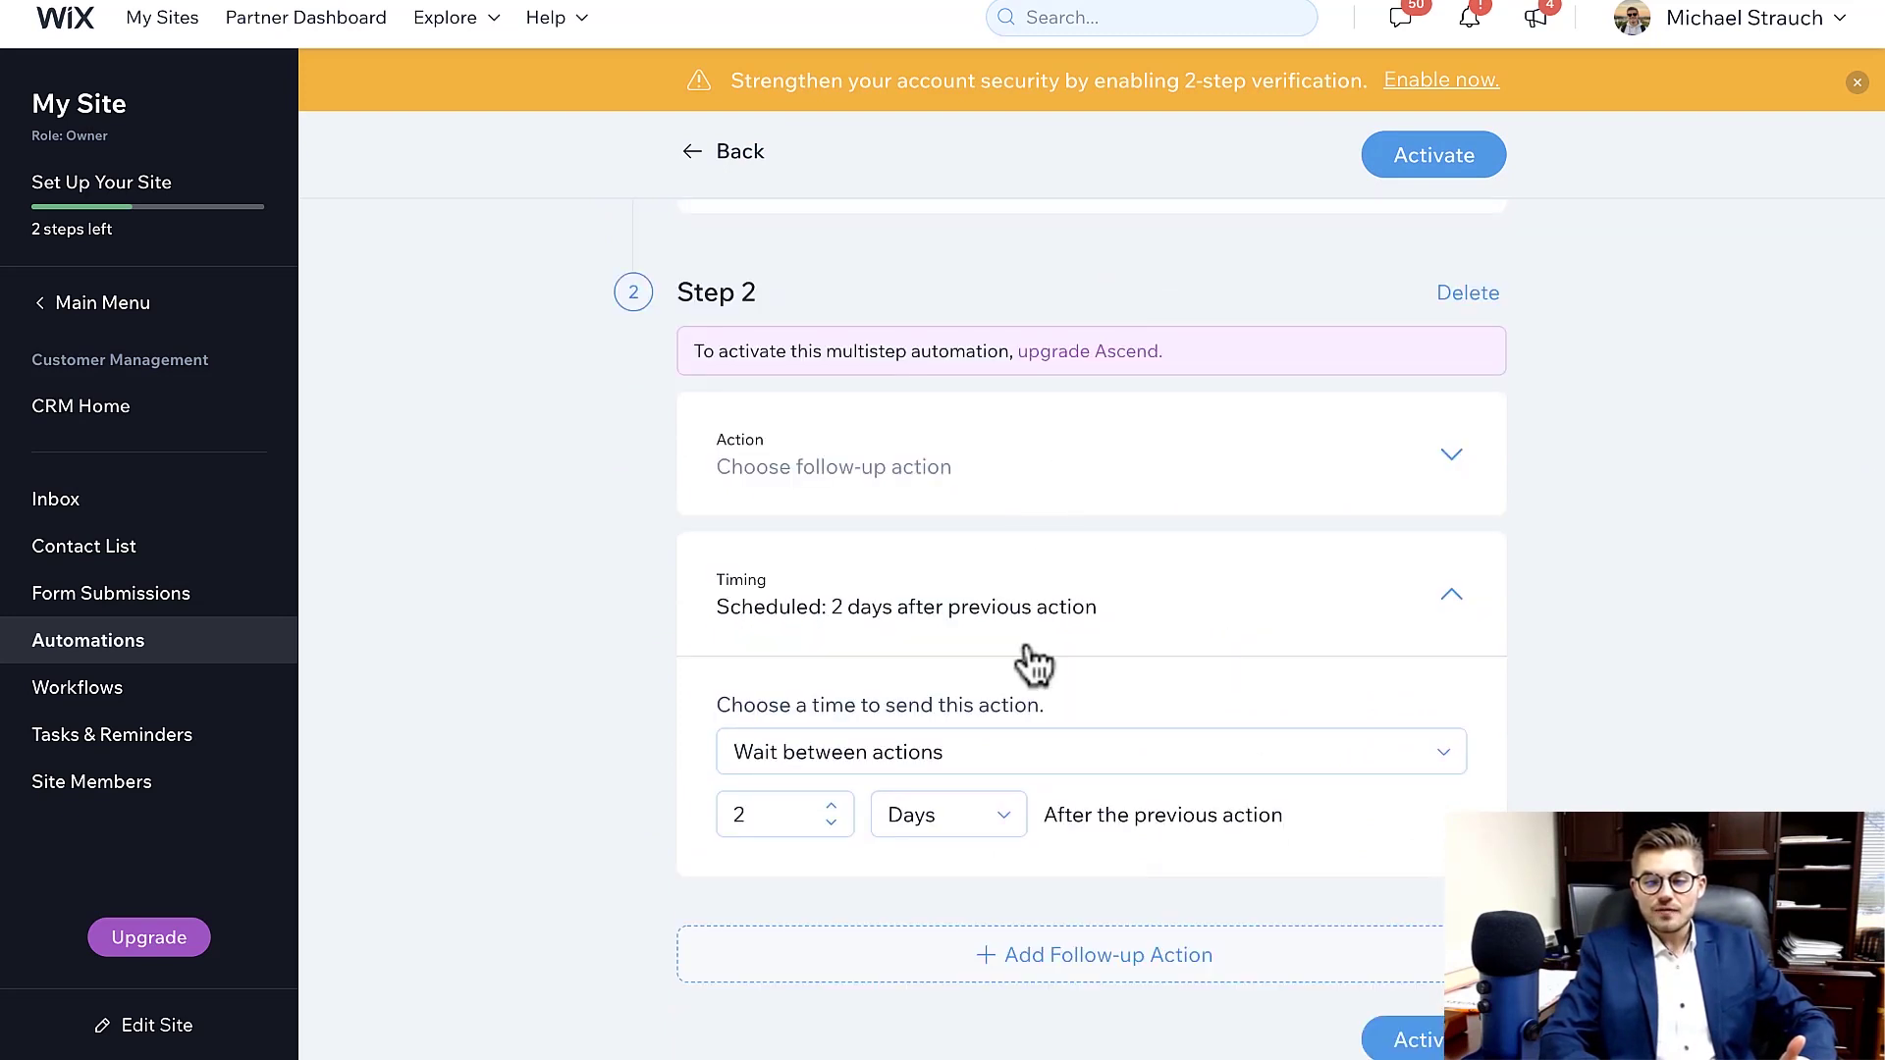
pyautogui.click(1088, 486)
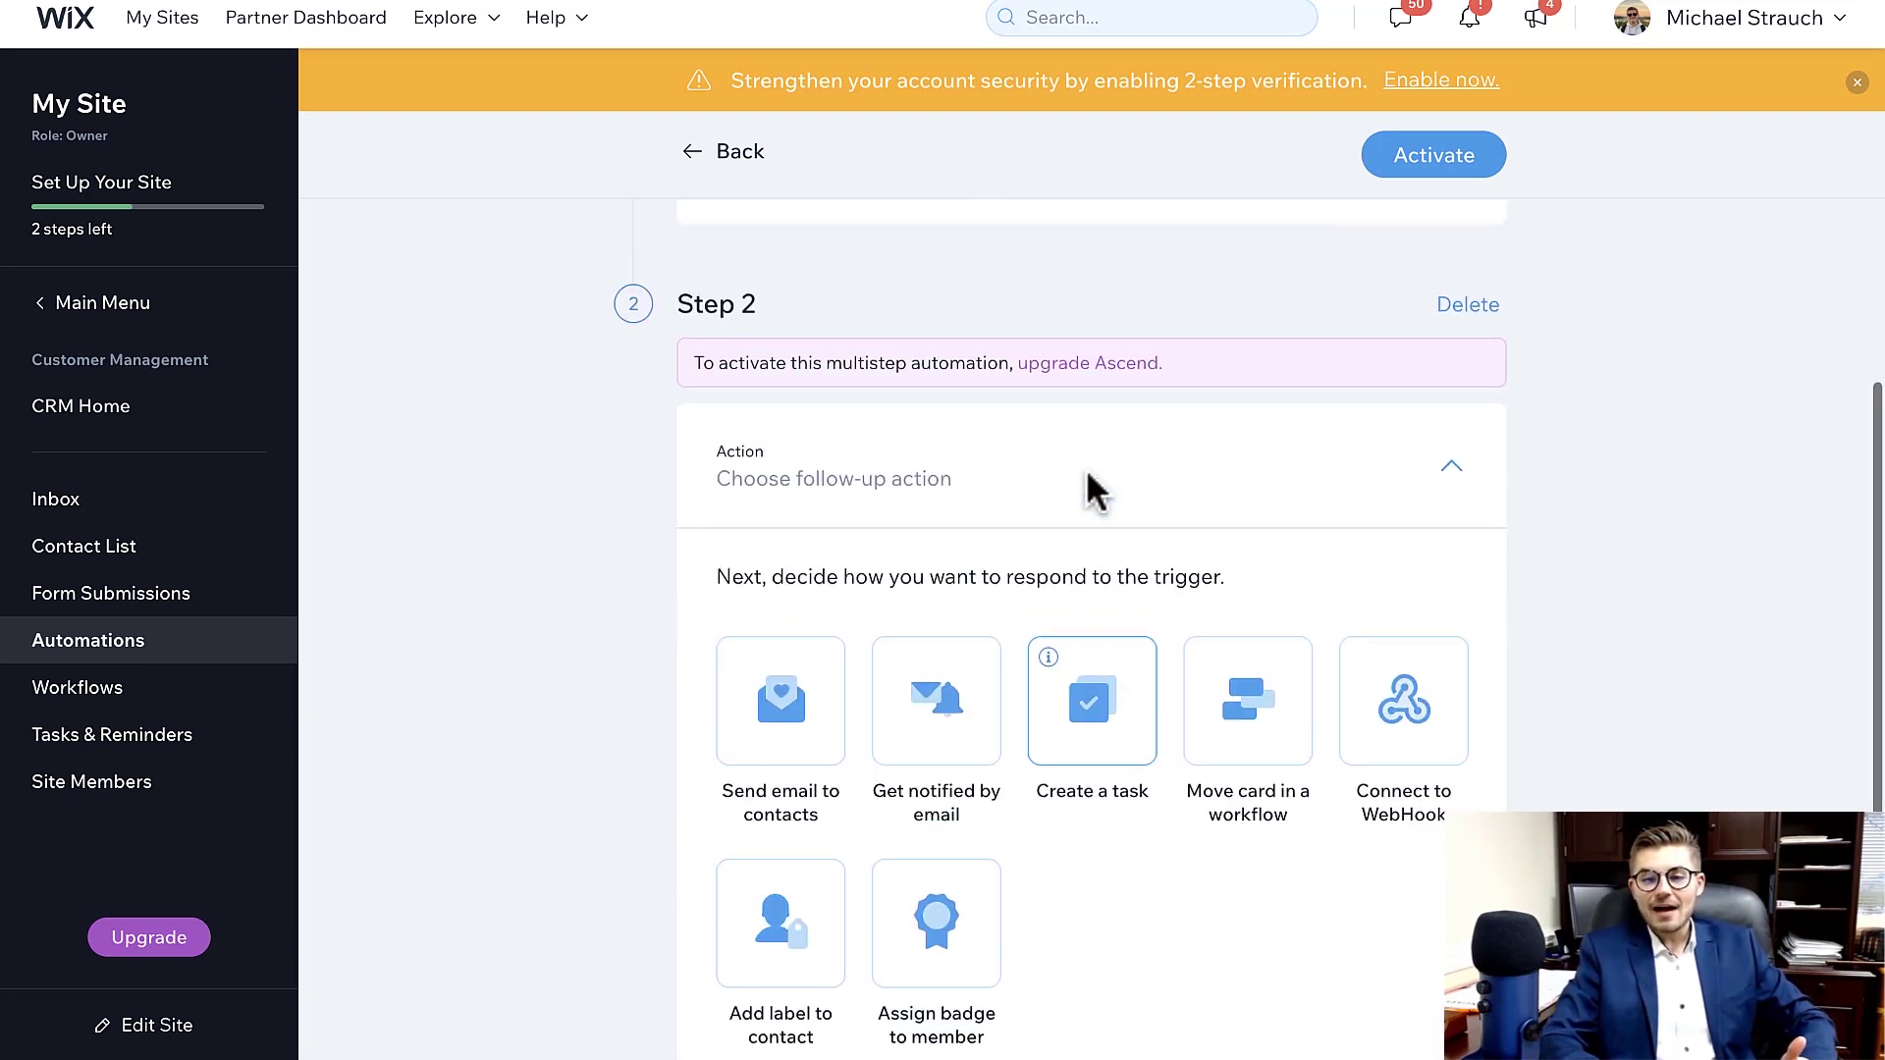
pyautogui.scroll(-2, 1052, 610)
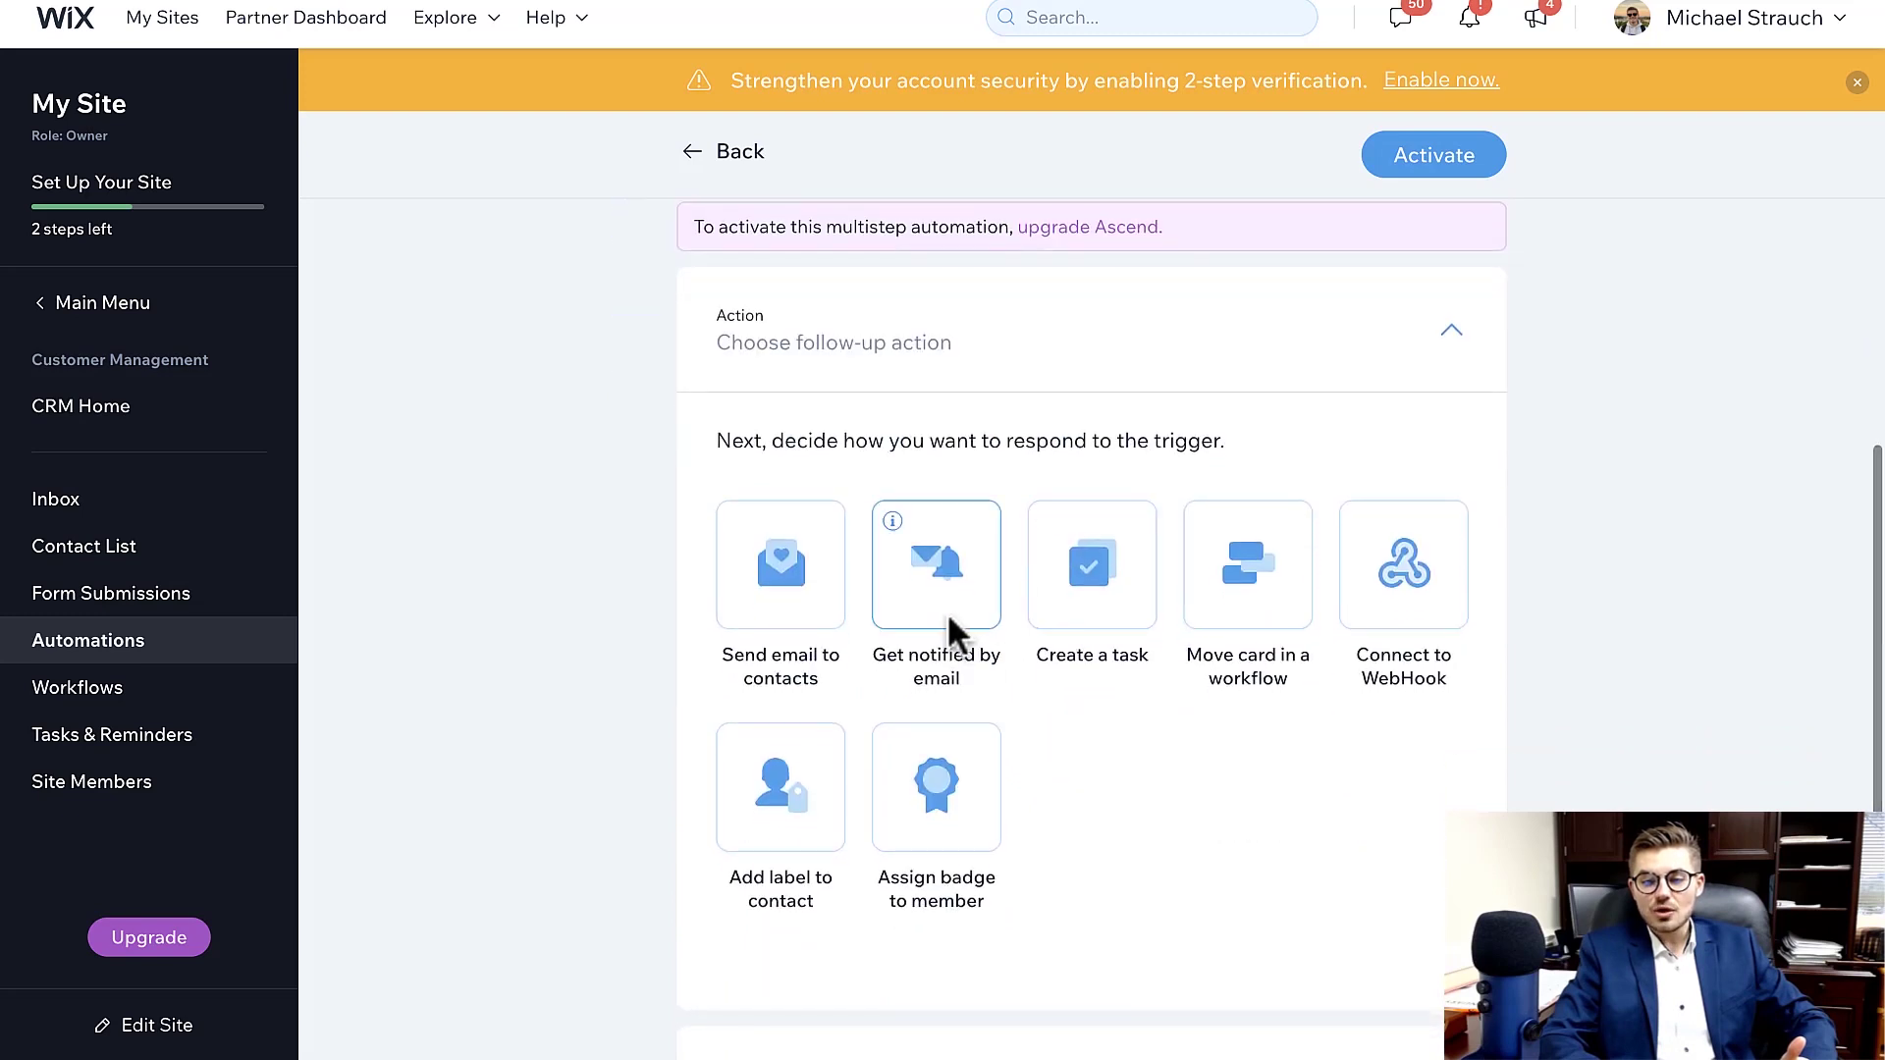
pyautogui.scroll(-3, 1157, 875)
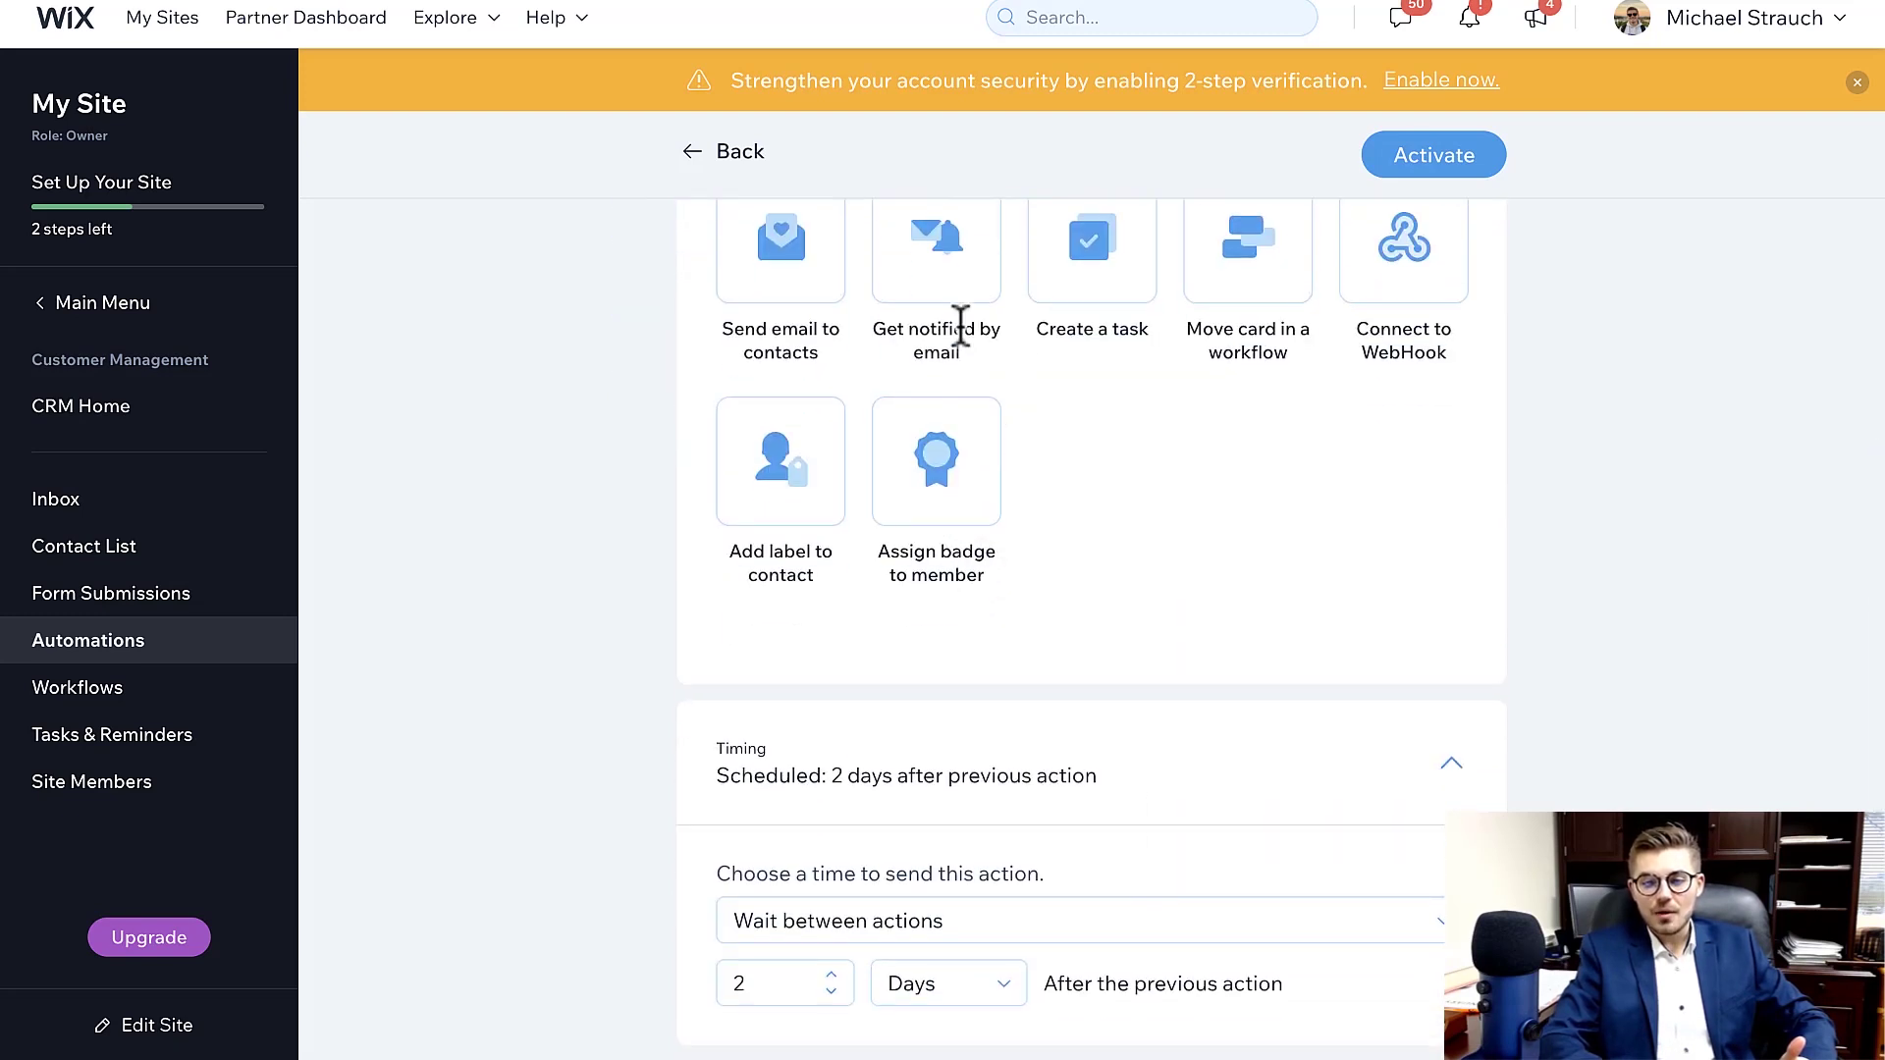
pyautogui.click(958, 316)
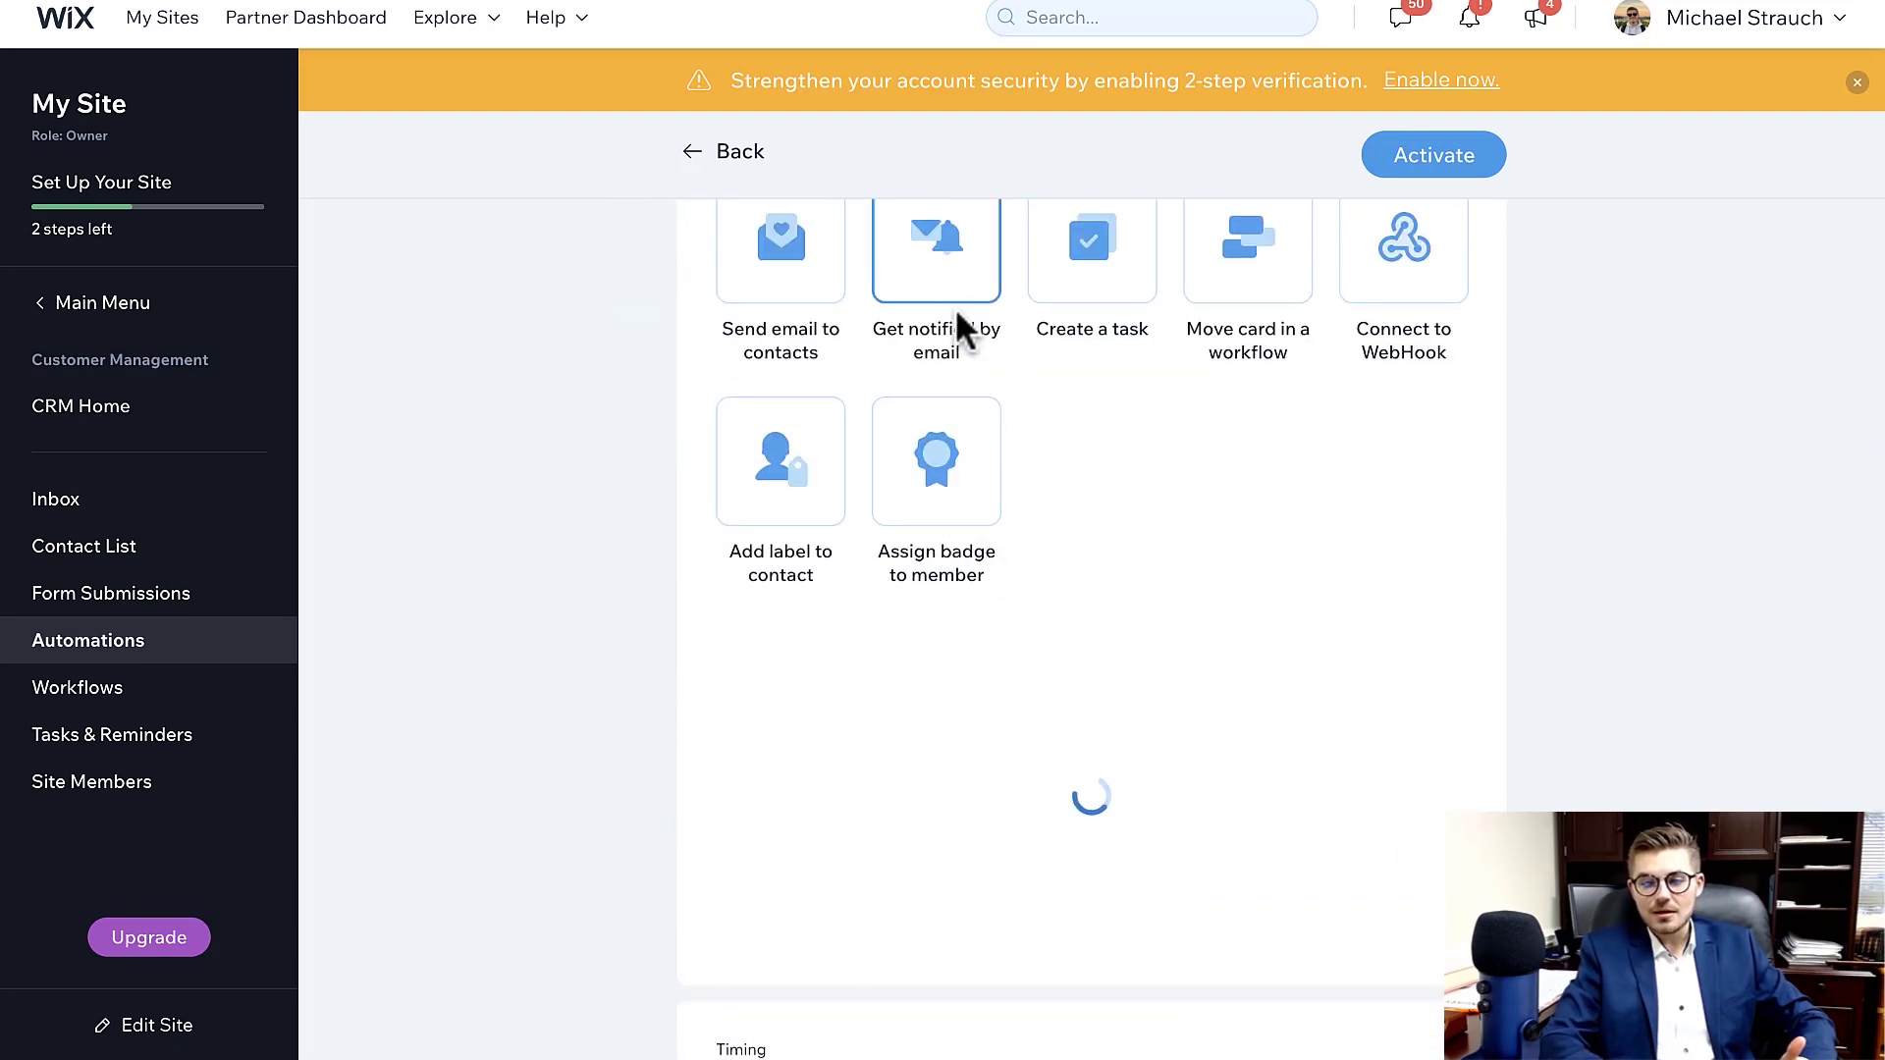
pyautogui.click(945, 473)
# - Keep the 2-day wait between actions and dismiss the Ascend upgrade prompt
pyautogui.scroll(-2, 1269, 520)
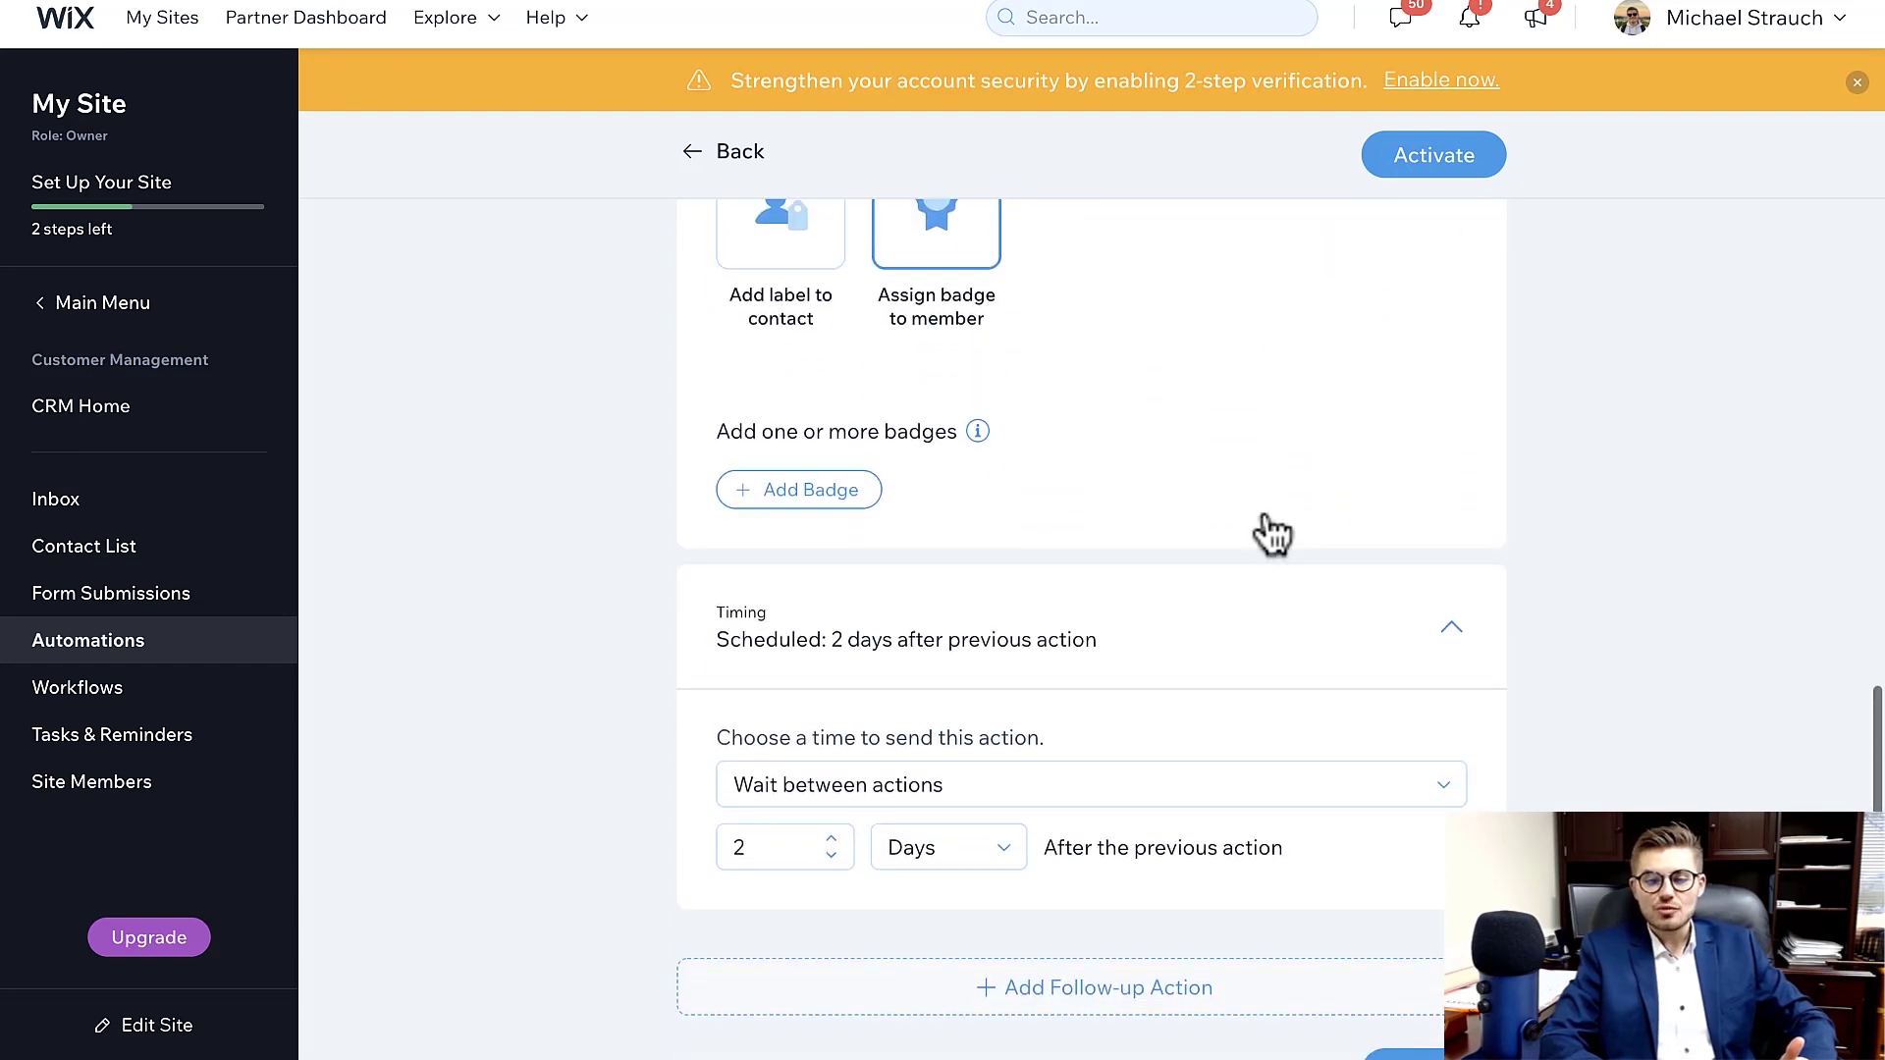
pyautogui.click(1031, 769)
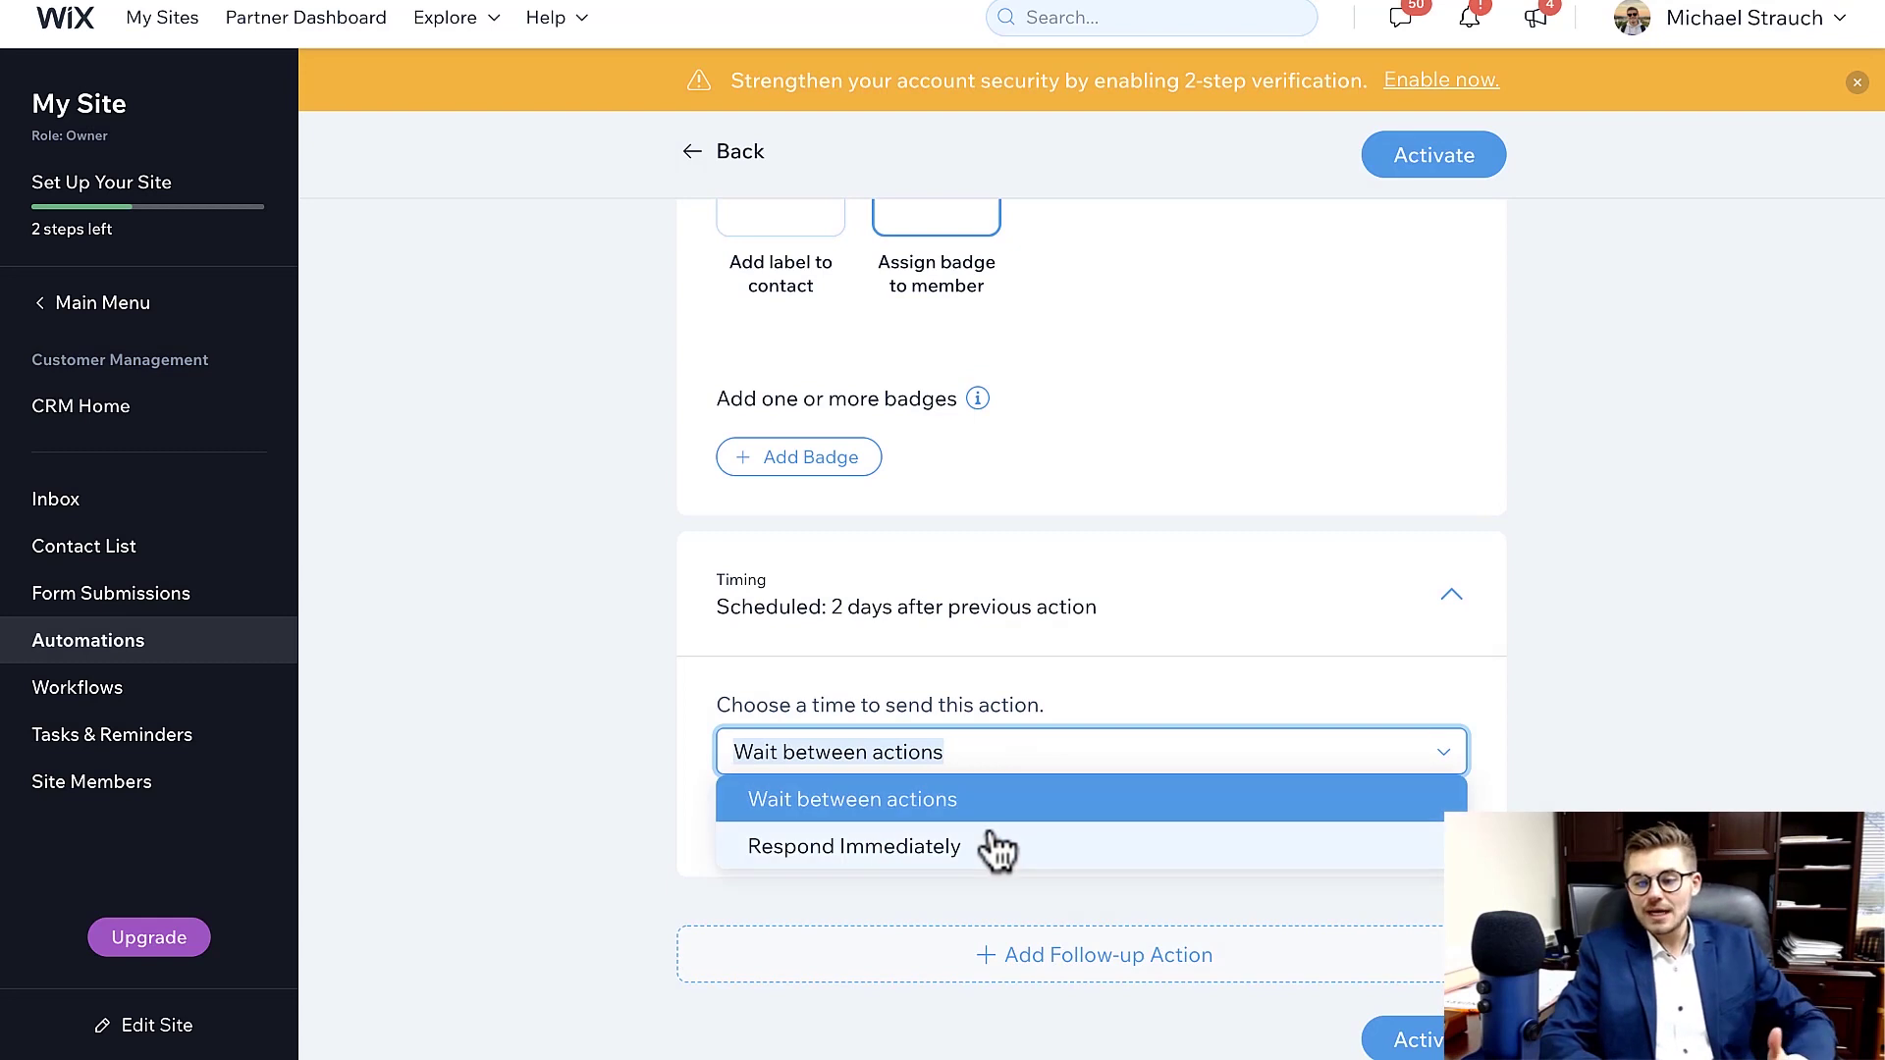
pyautogui.click(1013, 797)
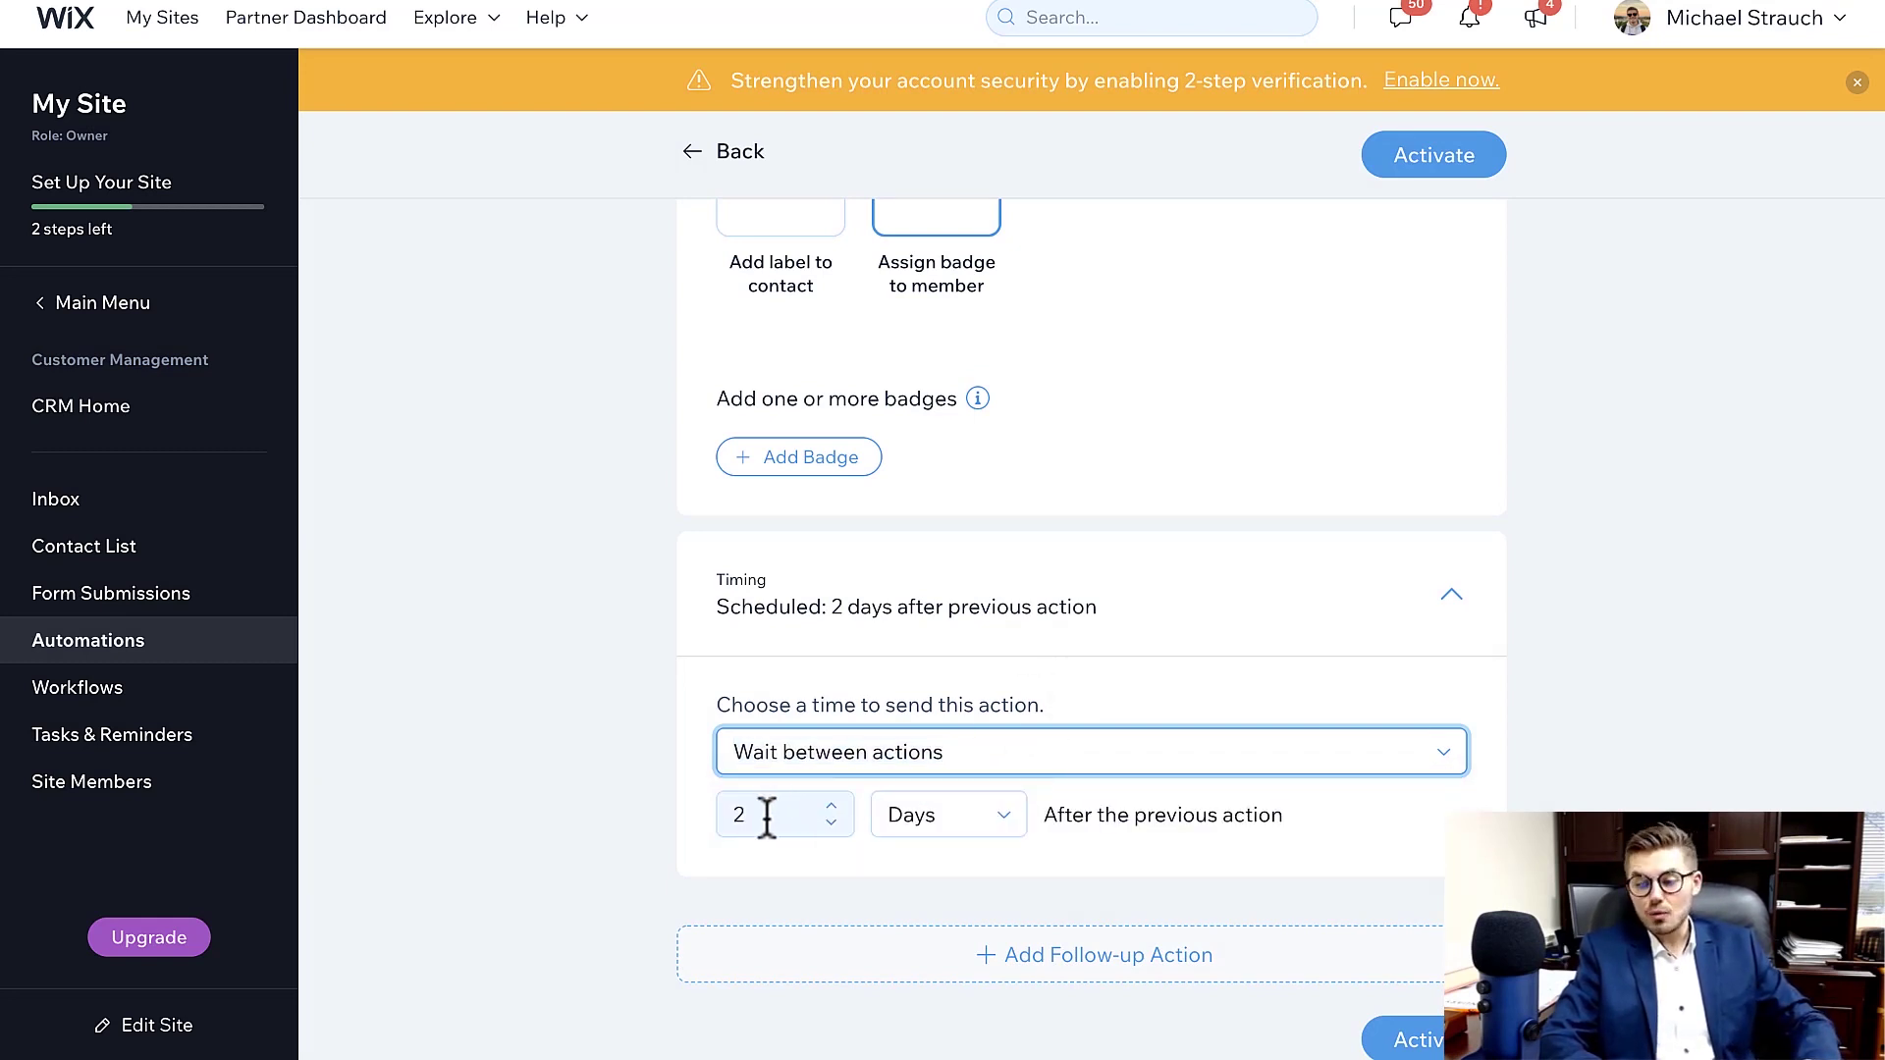
pyautogui.click(1050, 958)
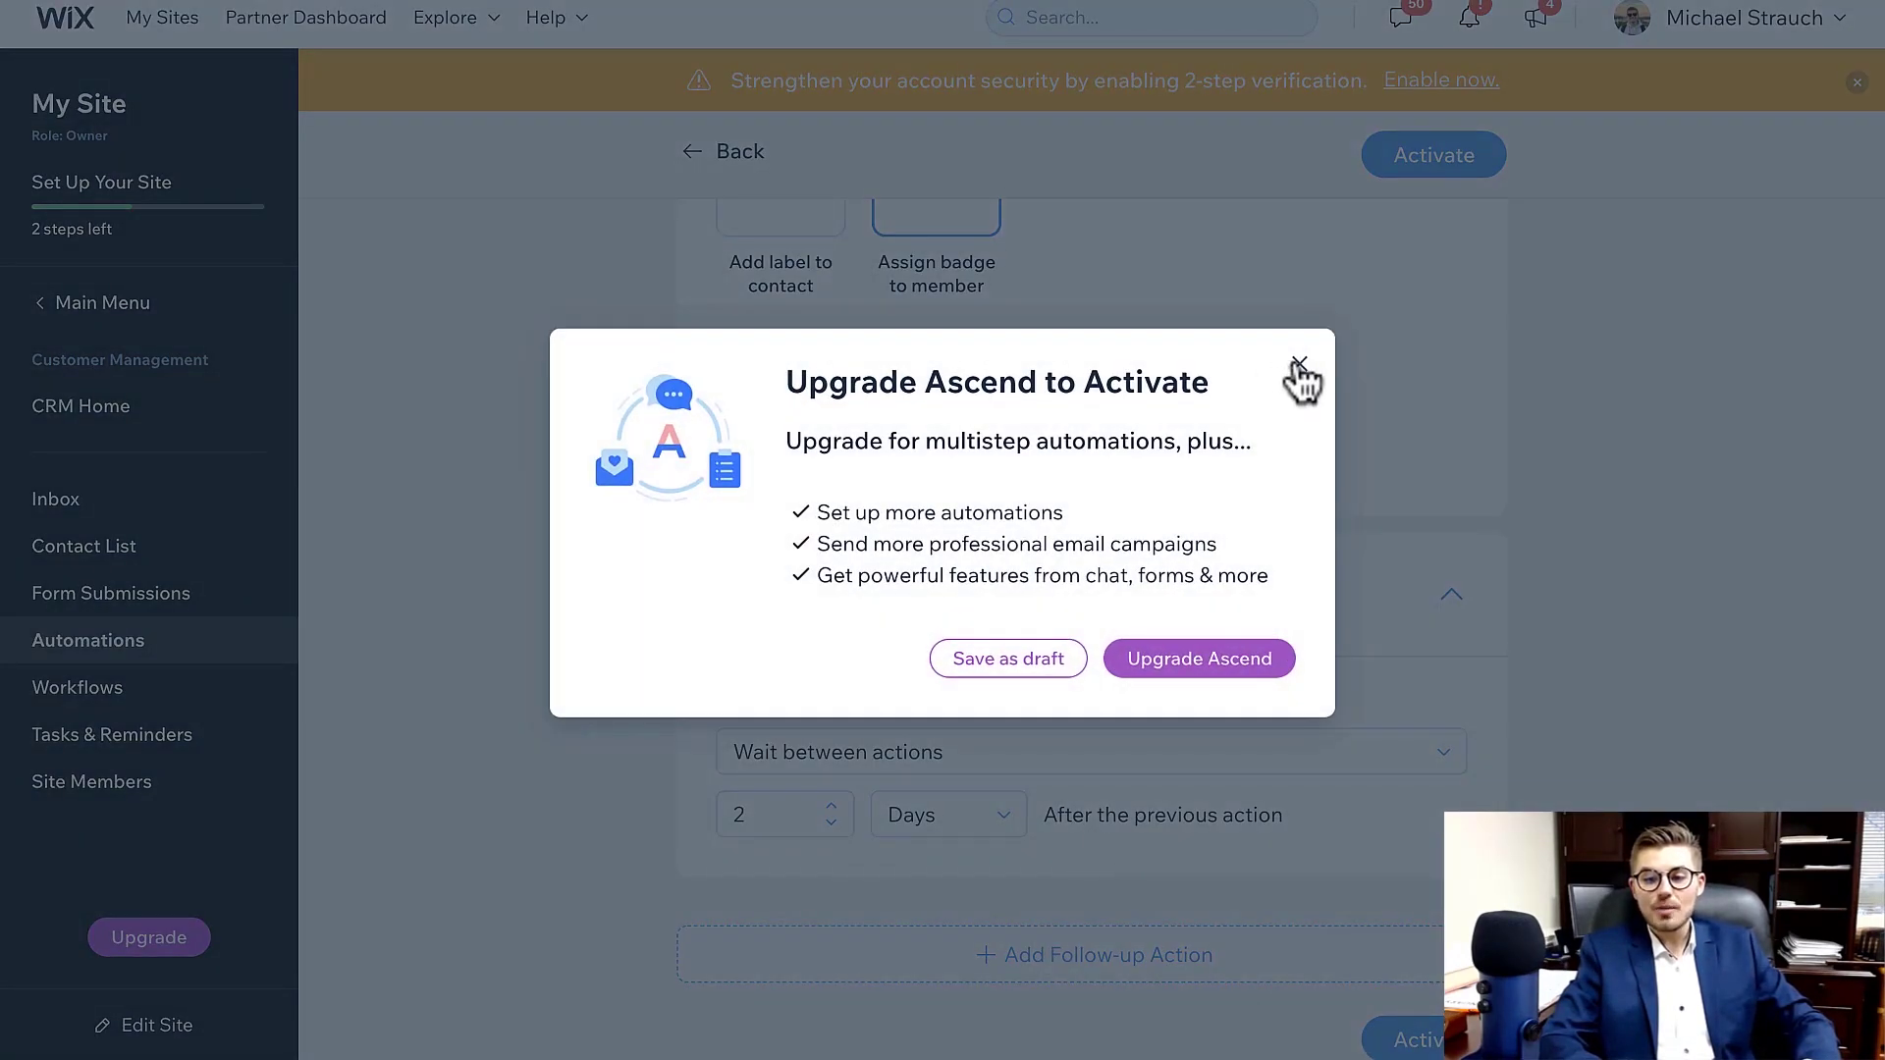
pyautogui.click(1296, 367)
pyautogui.scroll(10, 1294, 356)
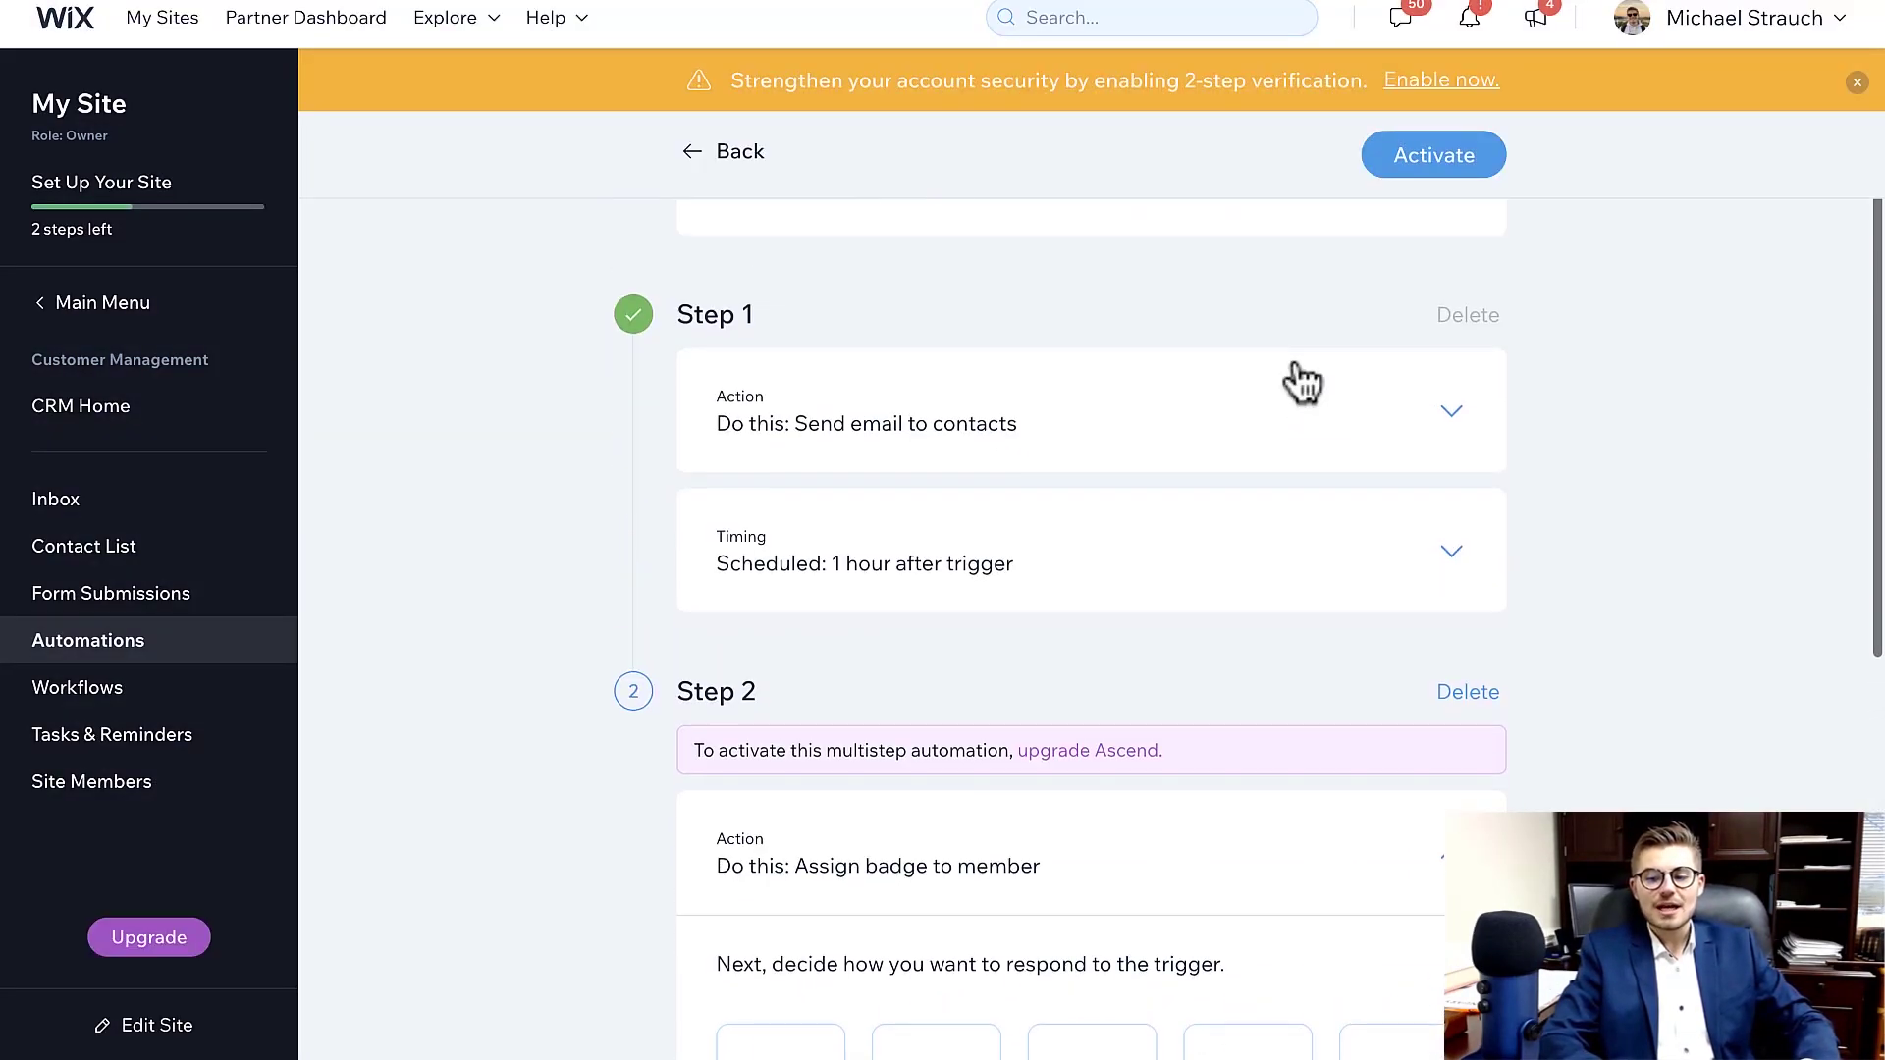
# - Delete Step 2, rename the automation 'Welcome Email' and activate it
pyautogui.click(1468, 691)
pyautogui.click(1235, 640)
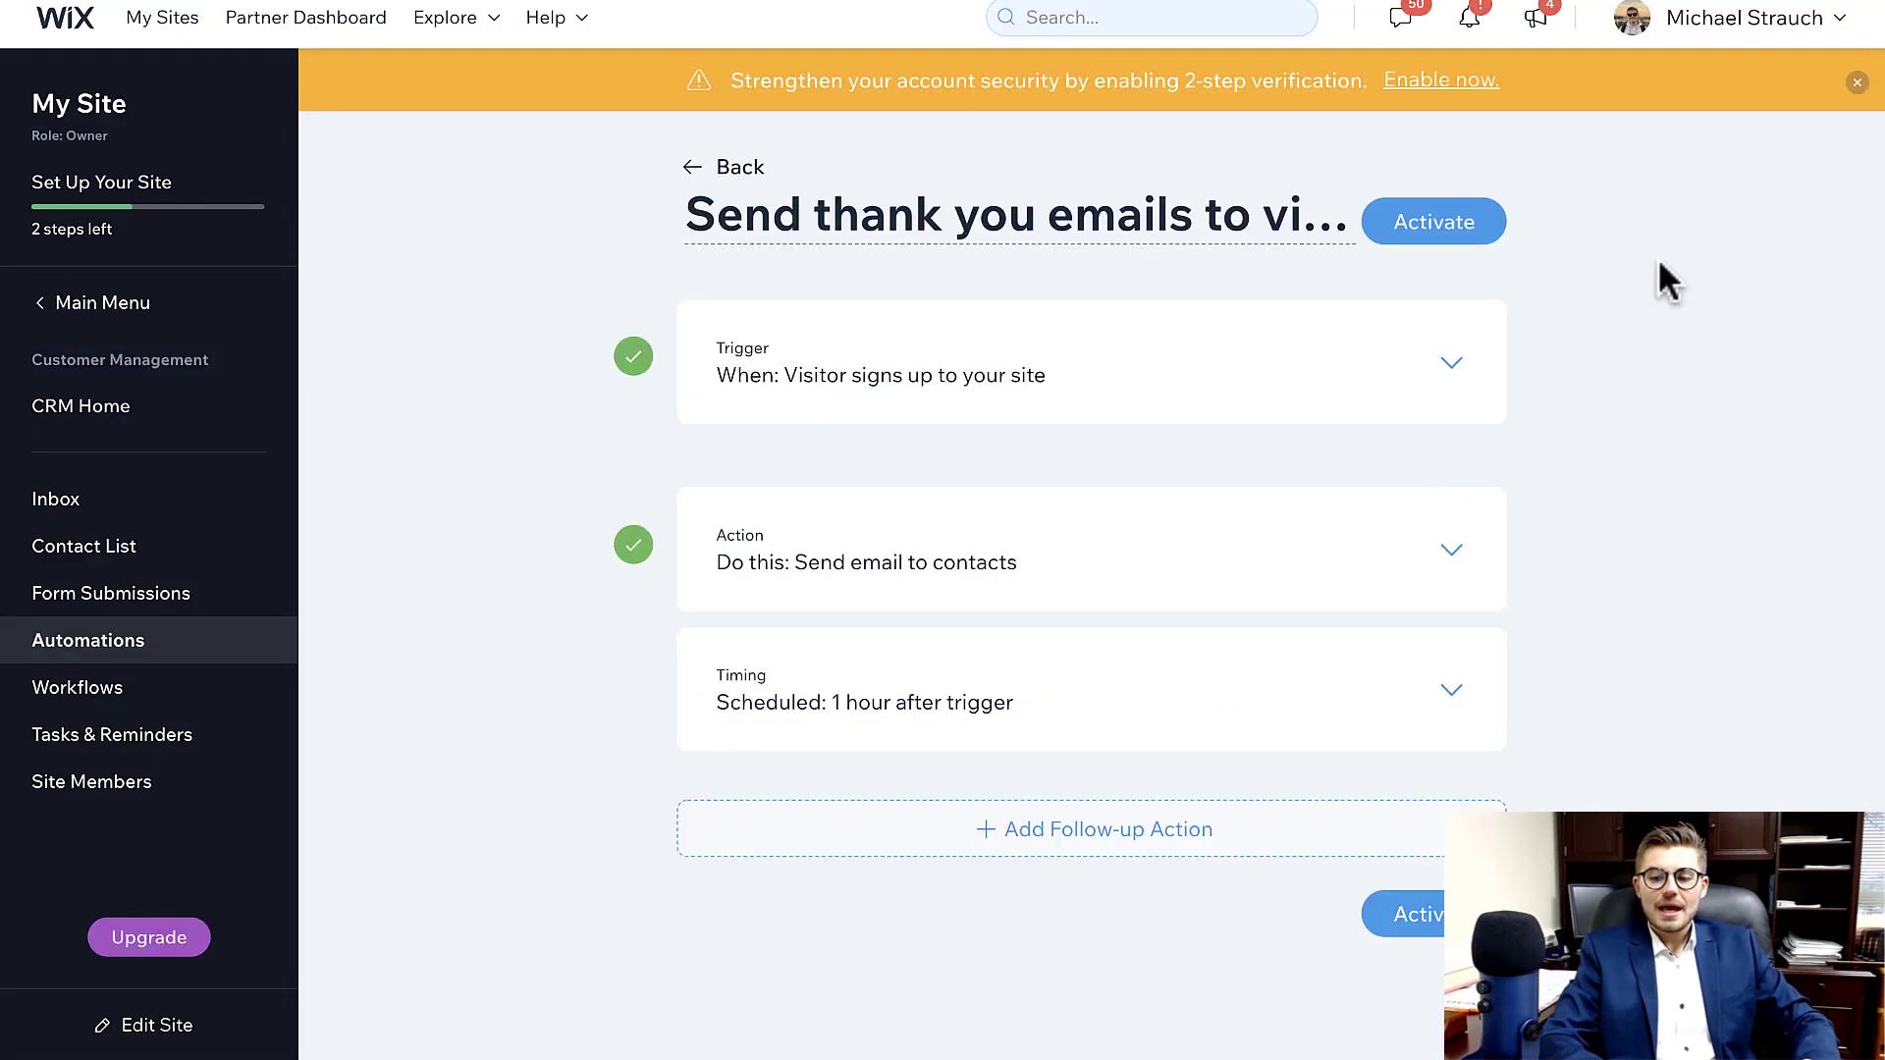
pyautogui.click(1227, 210)
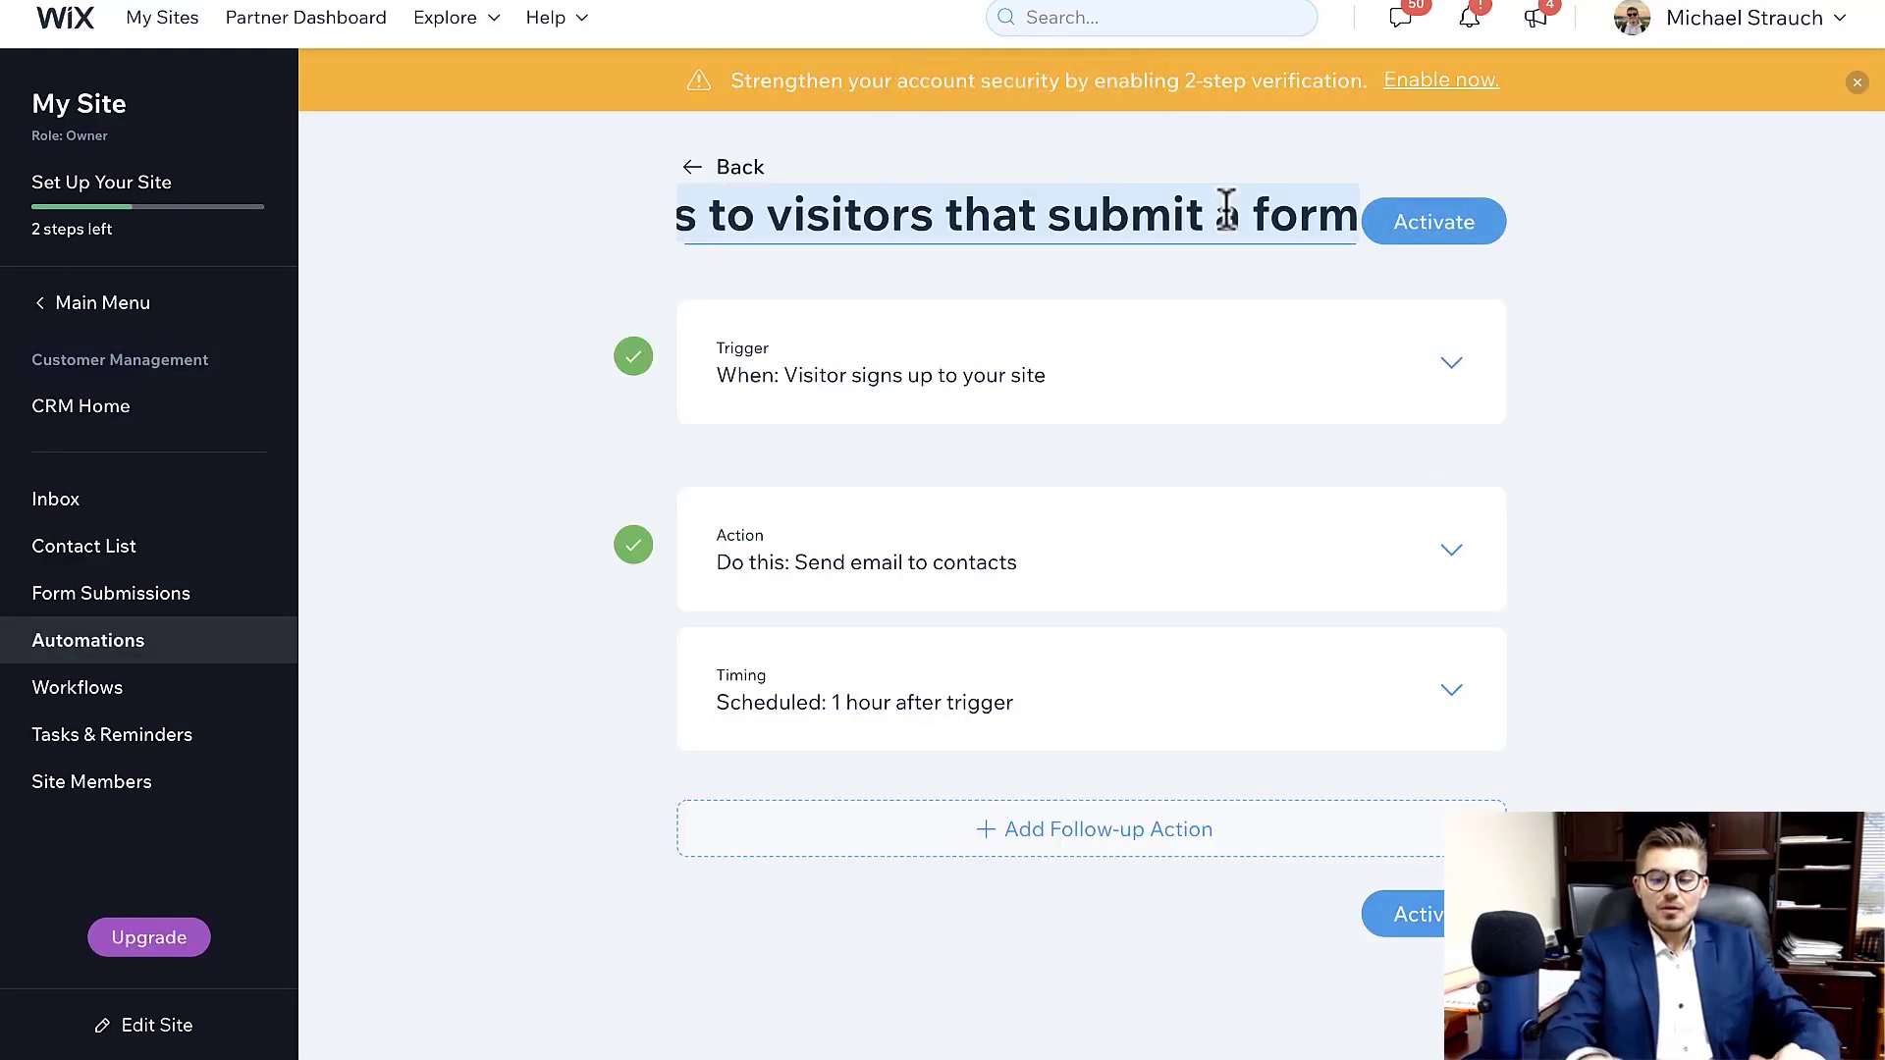
pyautogui.write('Welcome Email')
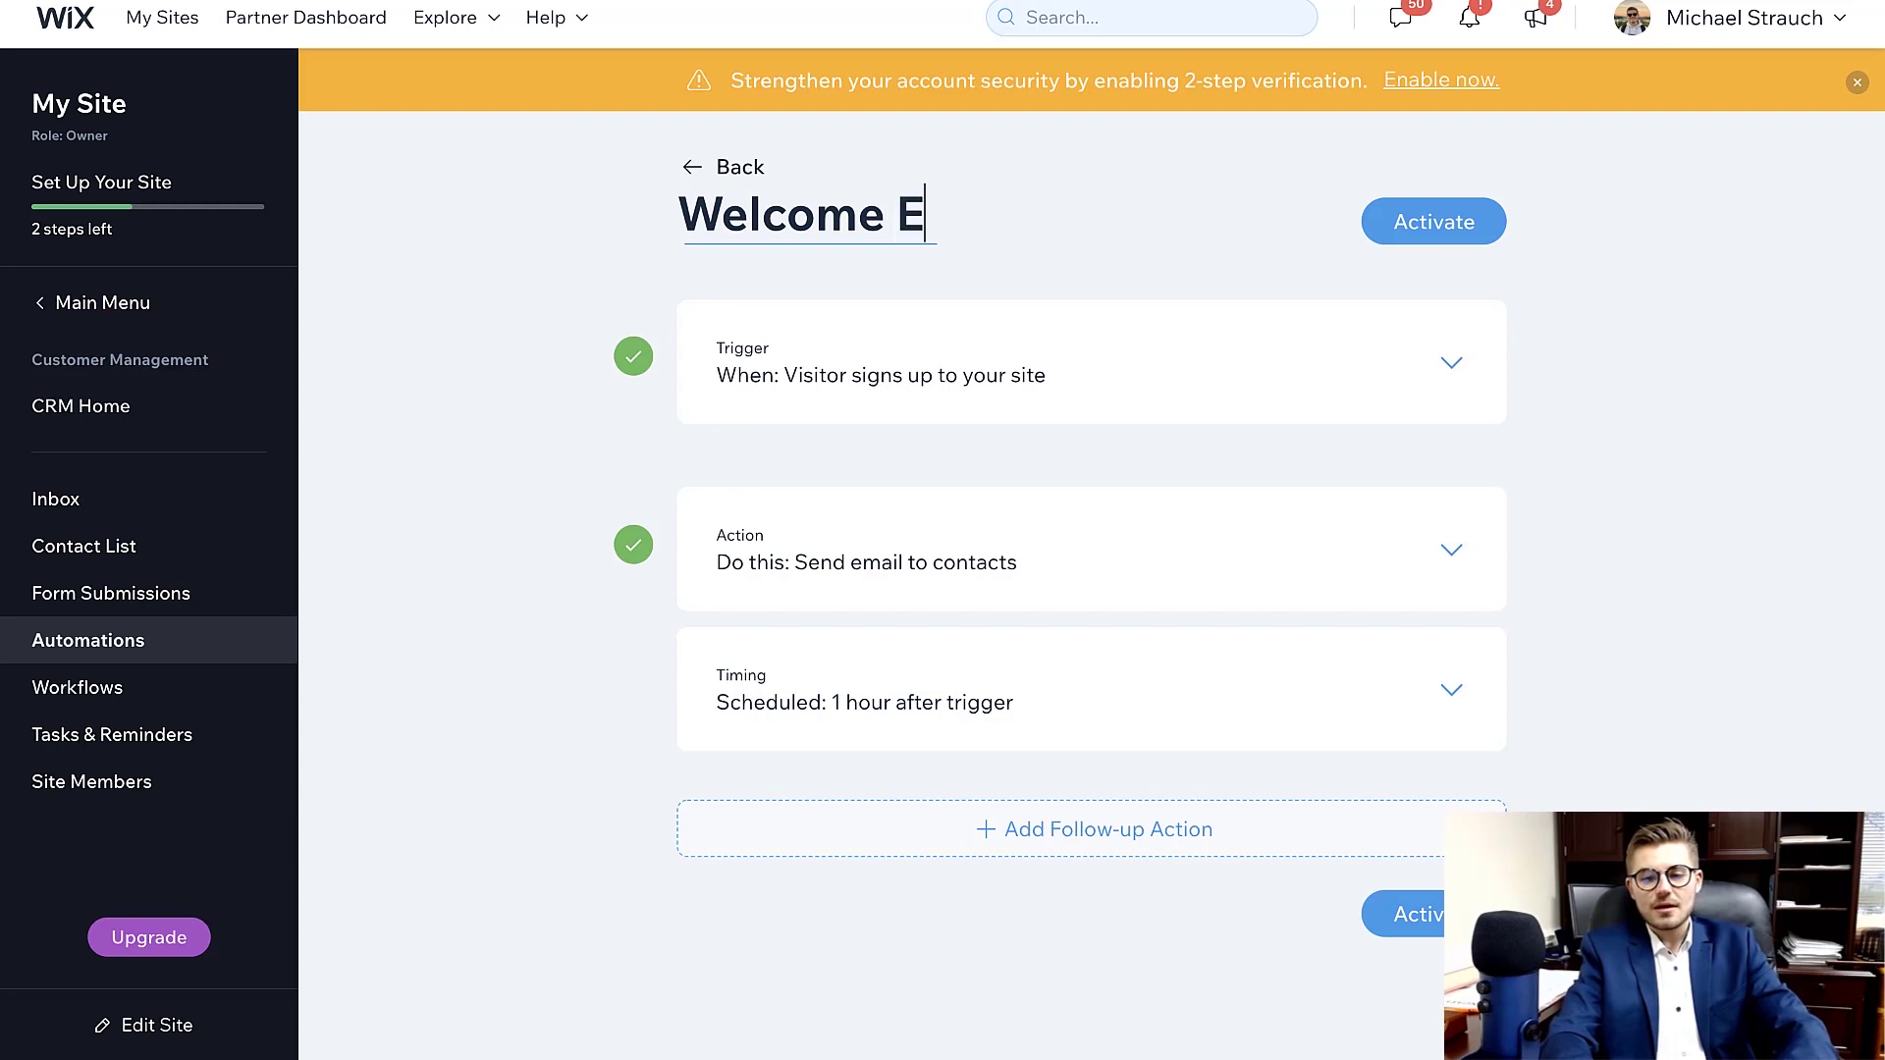
pyautogui.click(1434, 232)
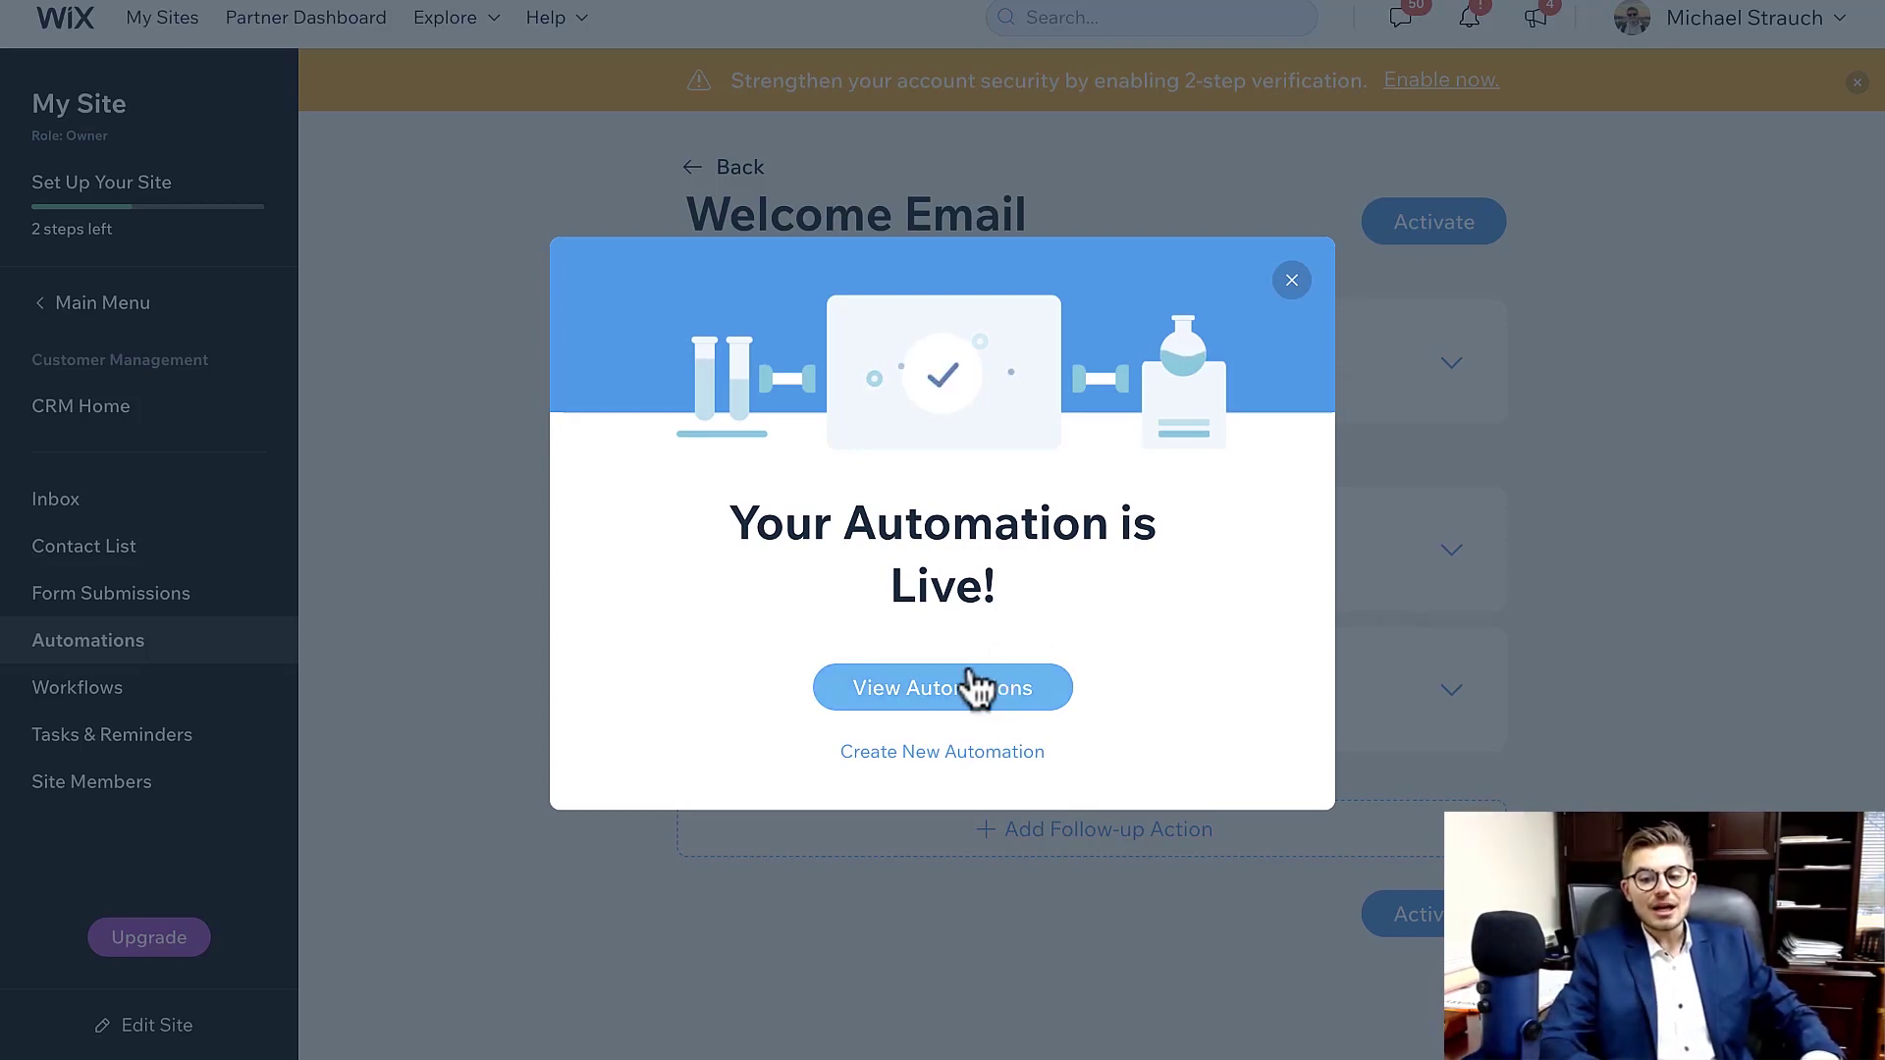
# - Go from the success dialog to My Automations, where Welcome Email is listed as active
pyautogui.click(911, 697)
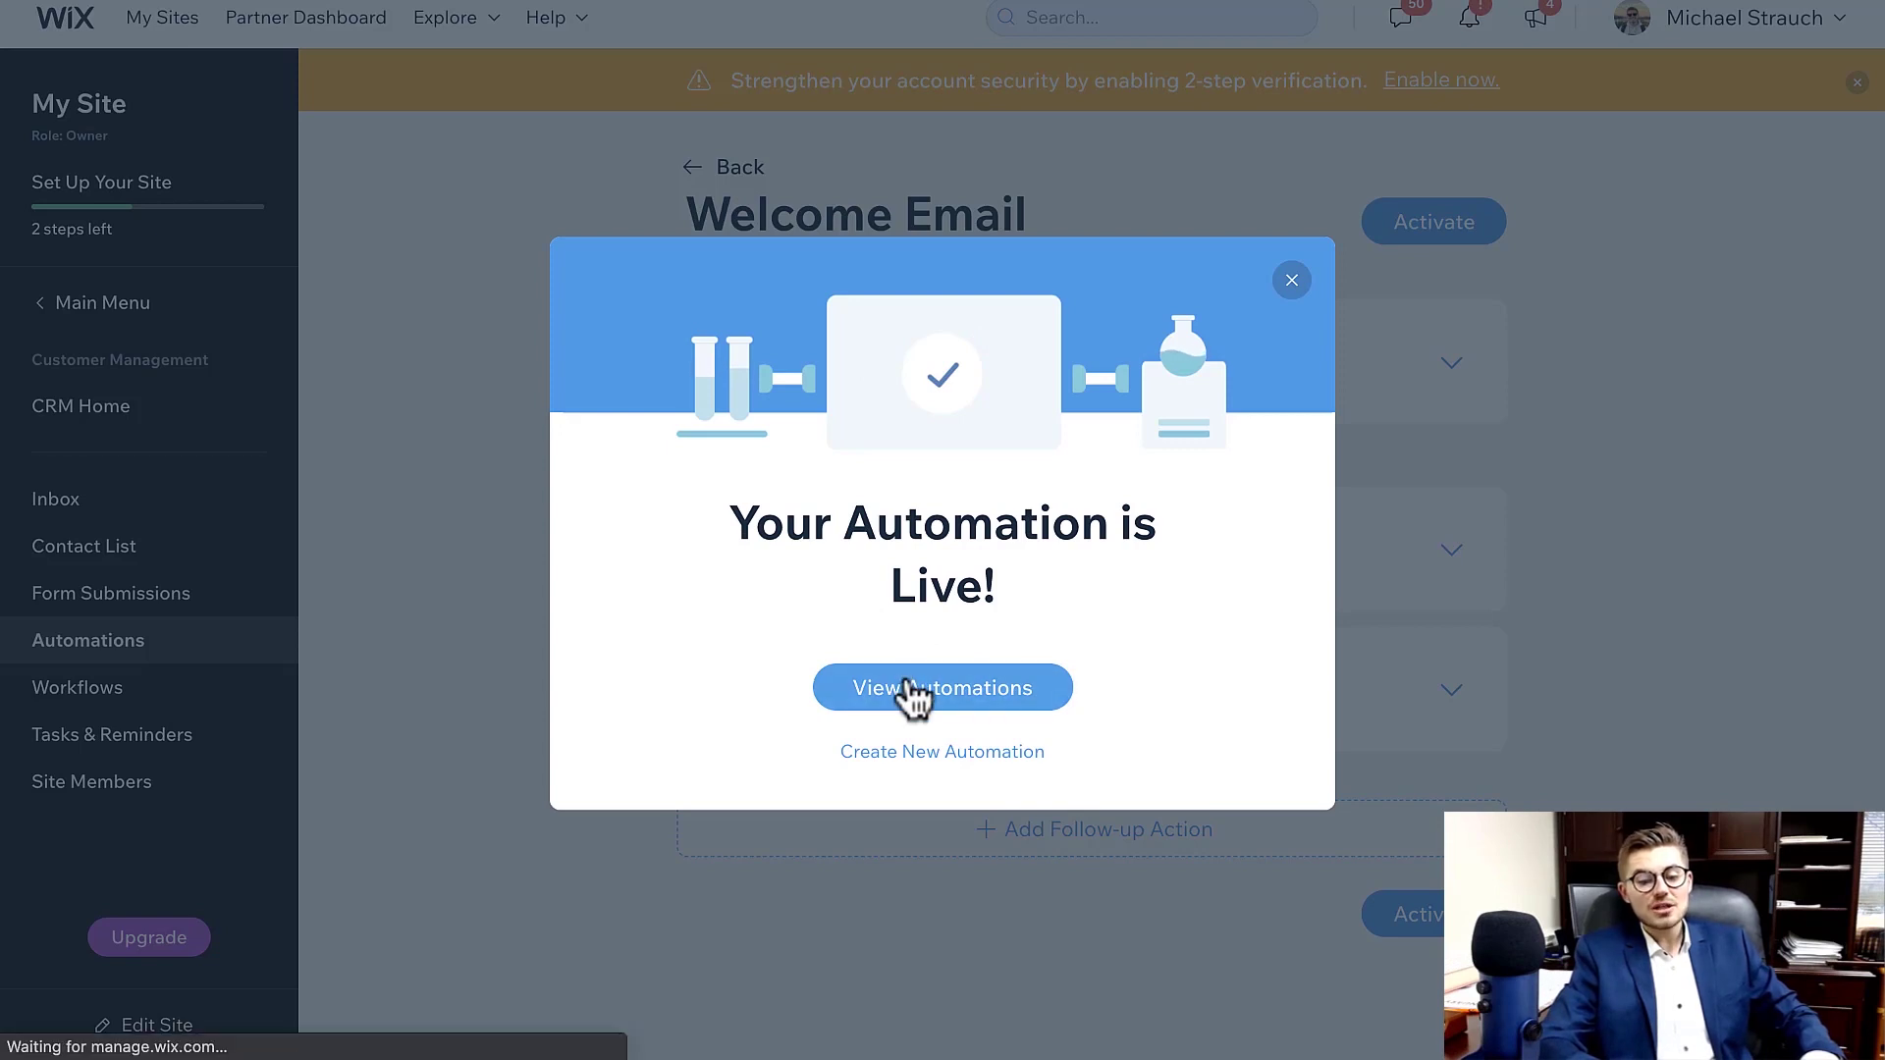